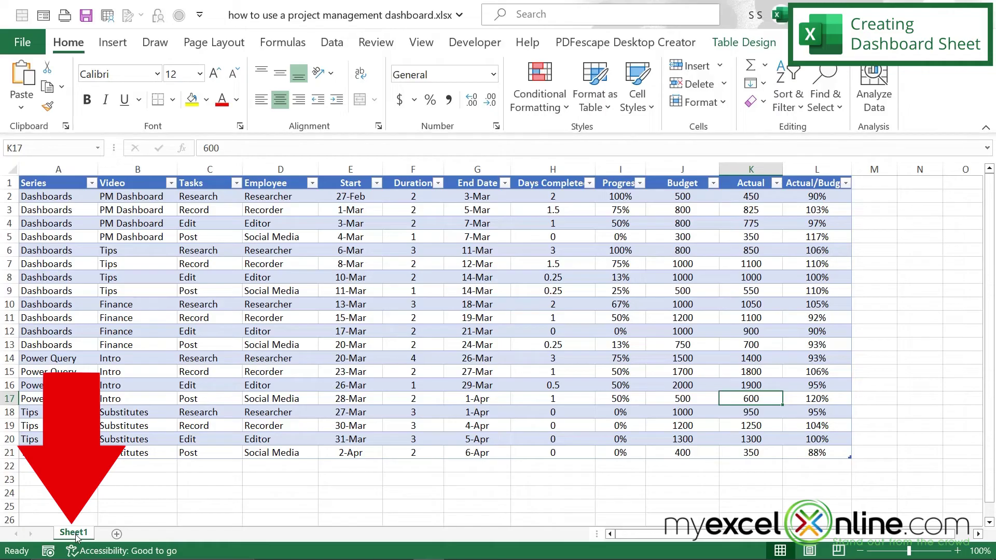
Rename the existing worksheet as Data
double_click(75, 535)
type("Data")
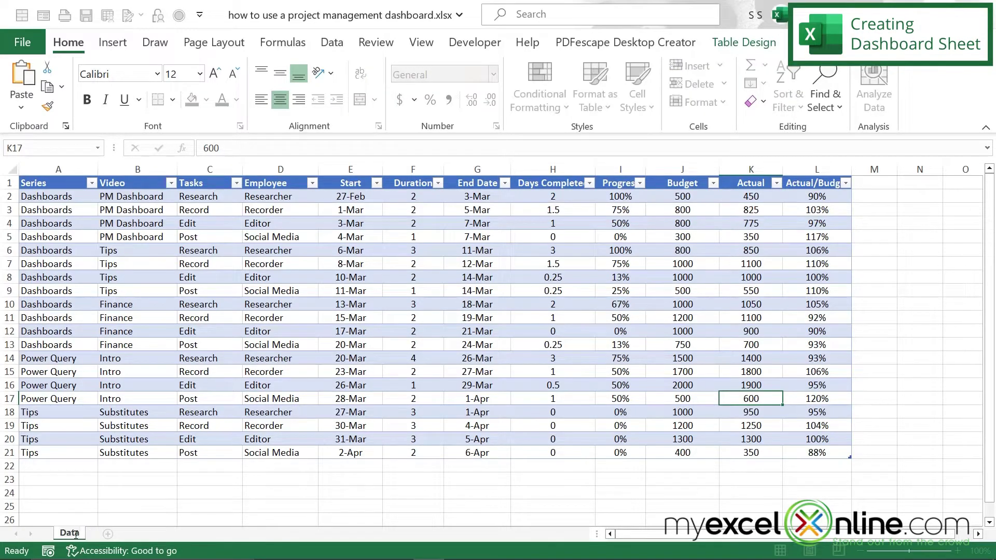
key("Return")
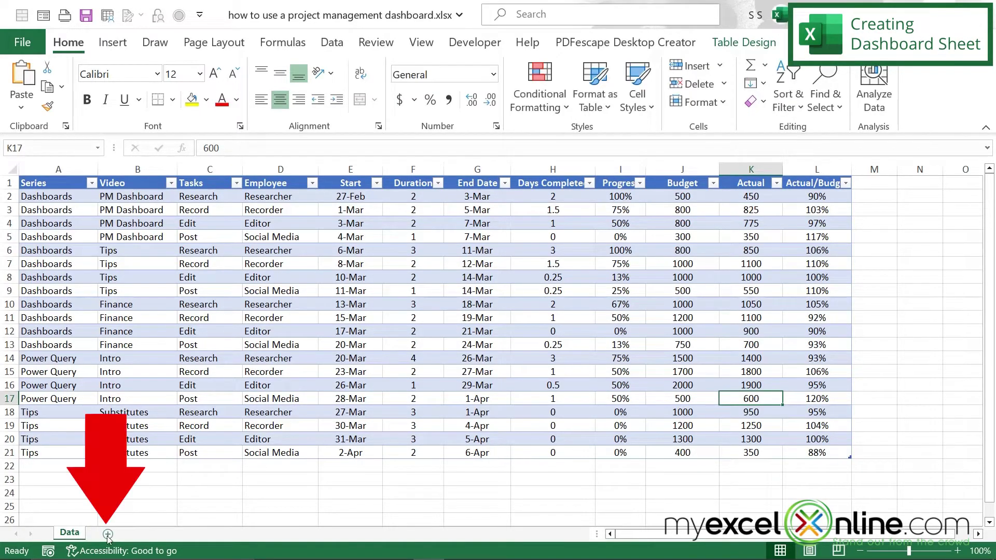
Add a new worksheet and name it Dashboard
left_click(107, 534)
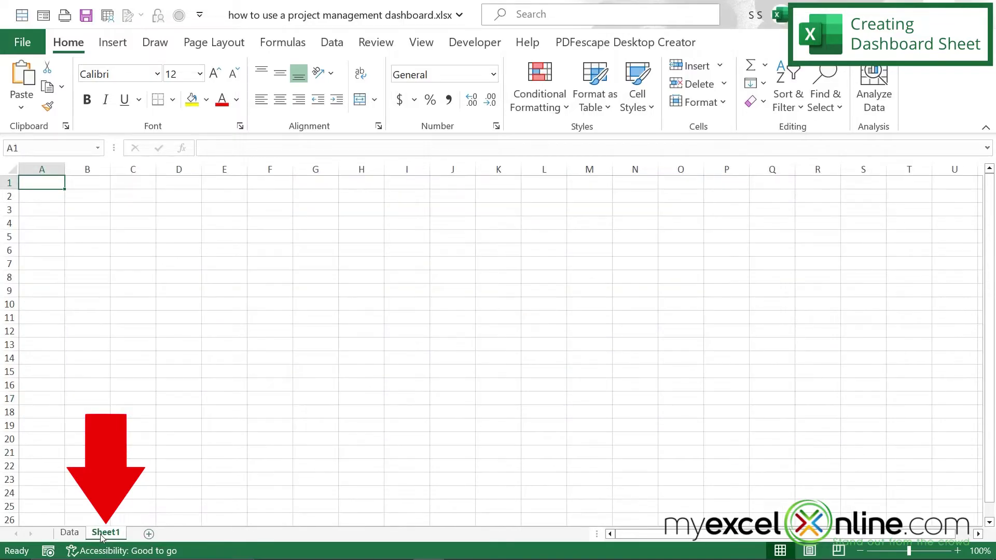
double_click(106, 532)
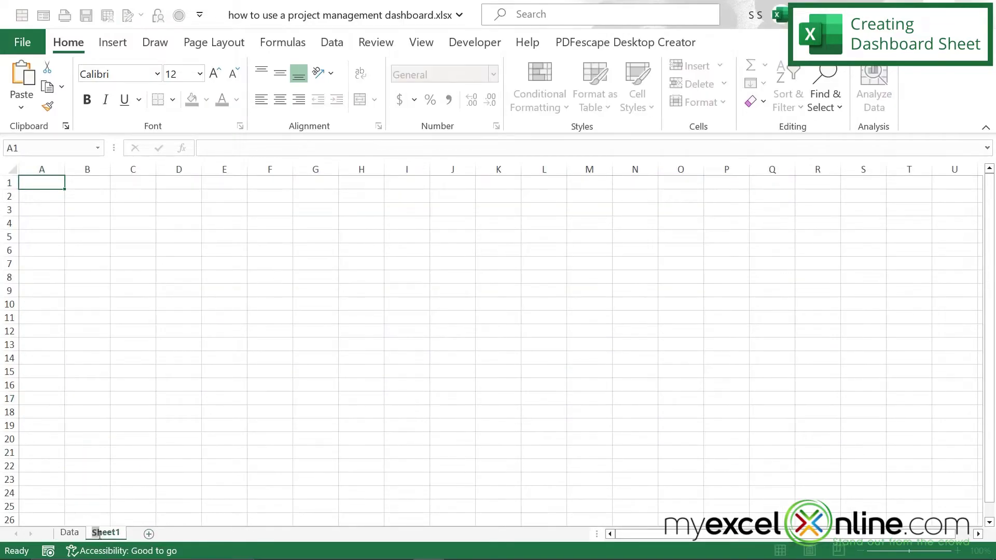
type("Dashboard")
key("Return")
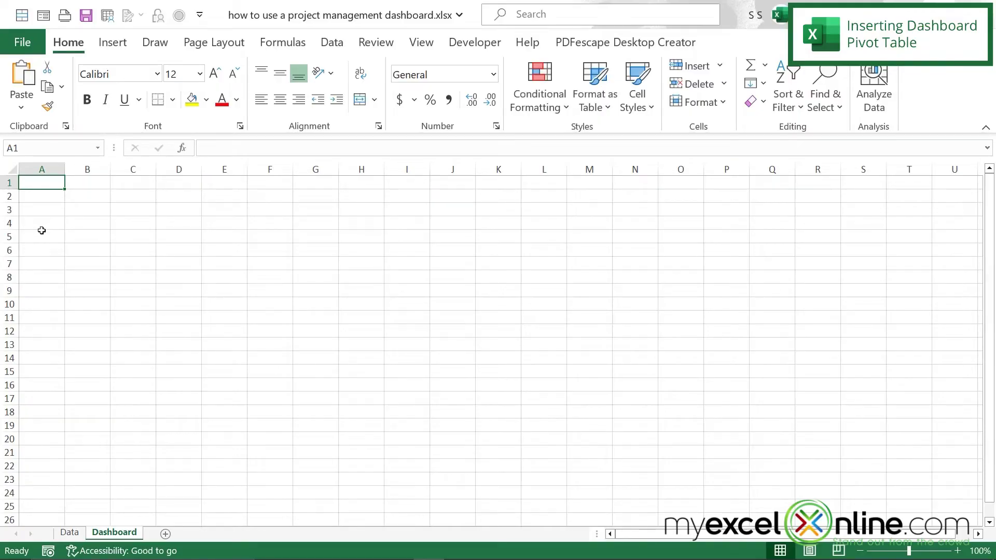
Insert a PivotTable at cell A5 of the Dashboard sheet, using the whole table on the Data sheet (Table2) as its source
left_click(40, 235)
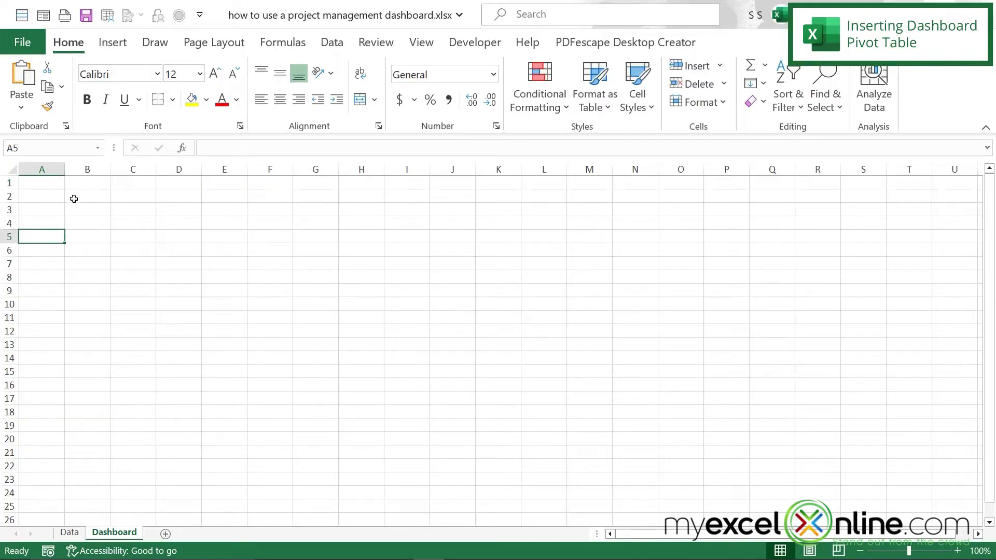
left_click(122, 46)
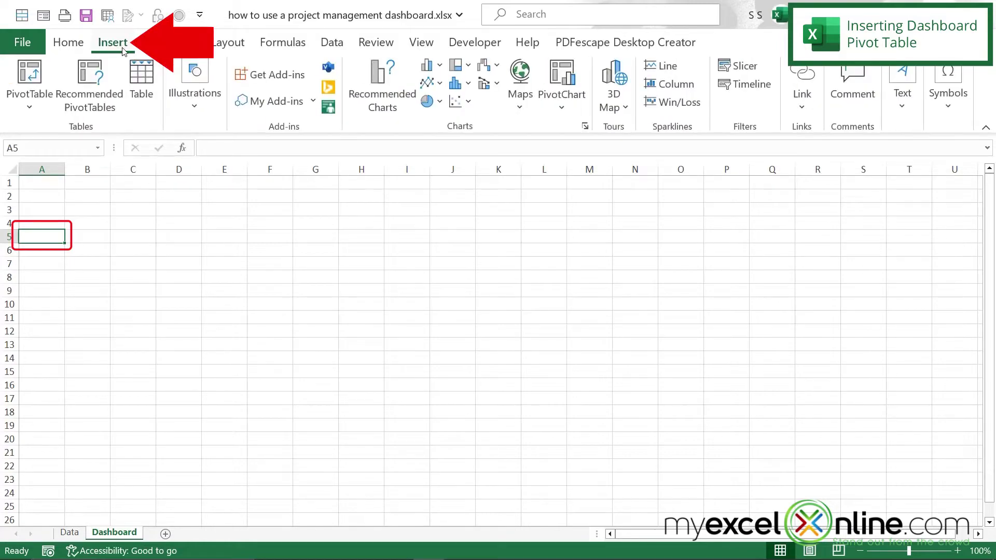
left_click(31, 106)
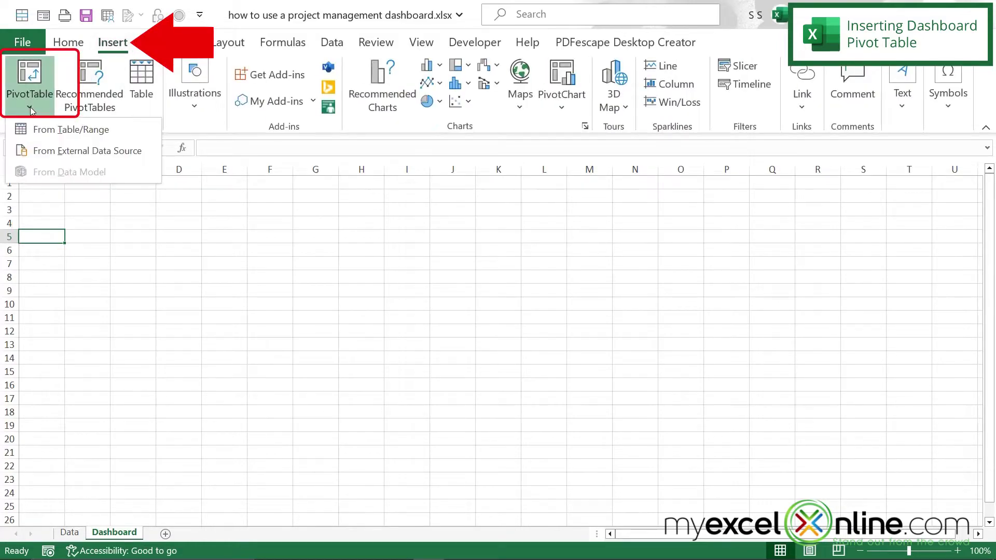
left_click(54, 130)
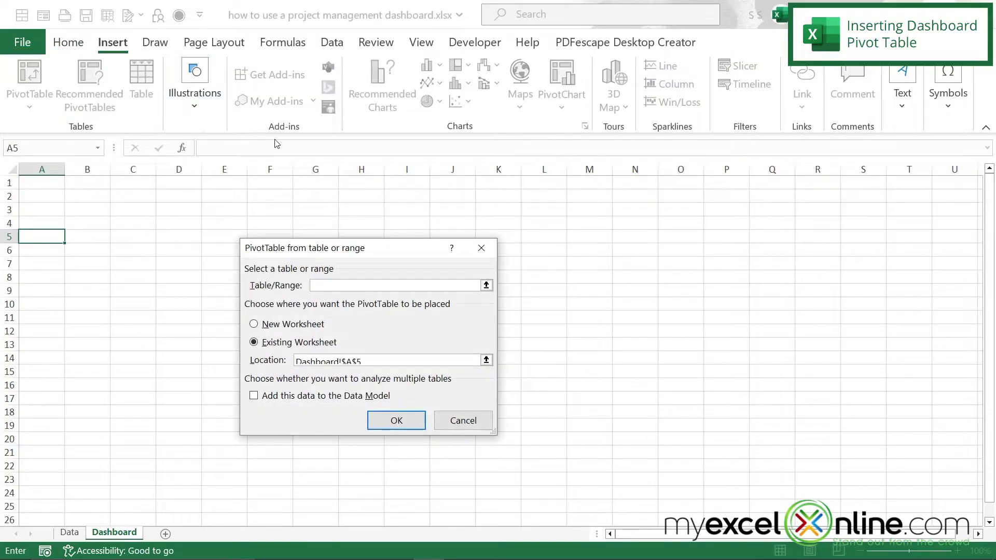
left_click(486, 286)
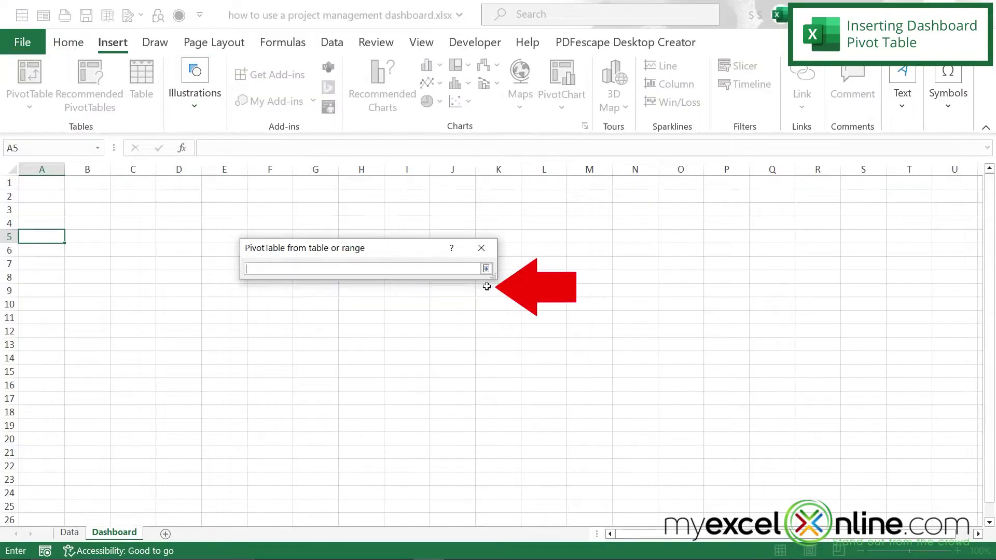
left_click(69, 533)
left_click_drag(39, 185, 606, 454)
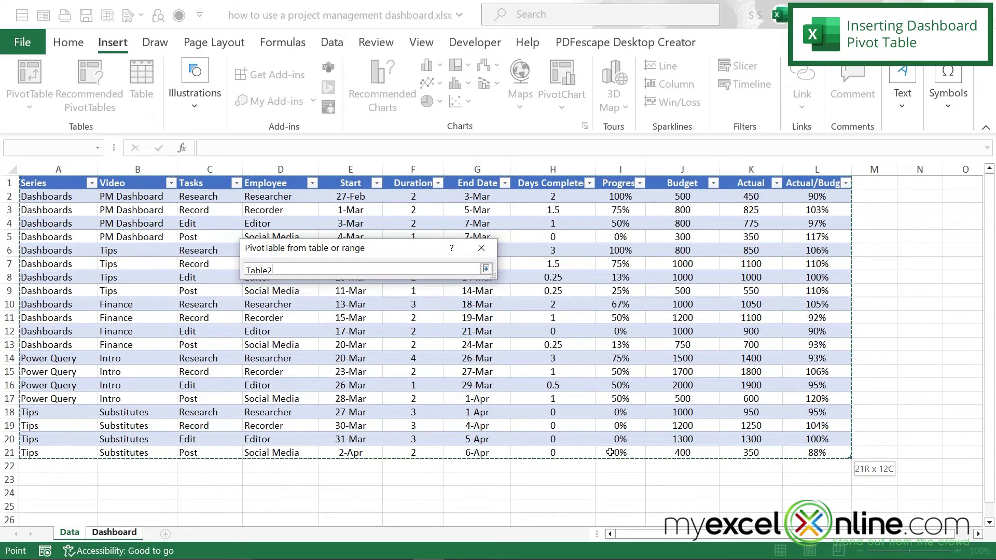
left_click(486, 269)
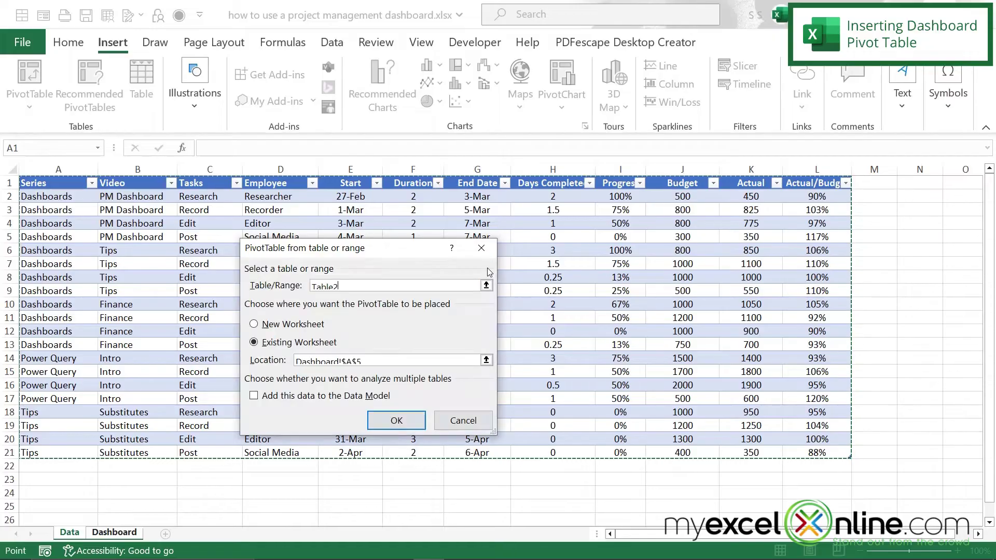
left_click(396, 422)
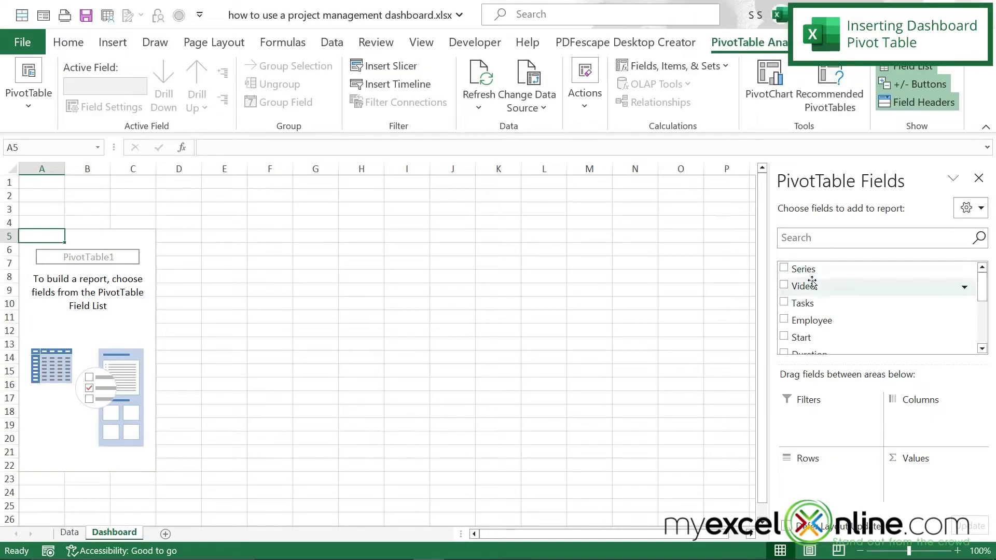
Add the Series, Video, Tasks and Employee fields as nested rows of the PivotTable
left_click(784, 270)
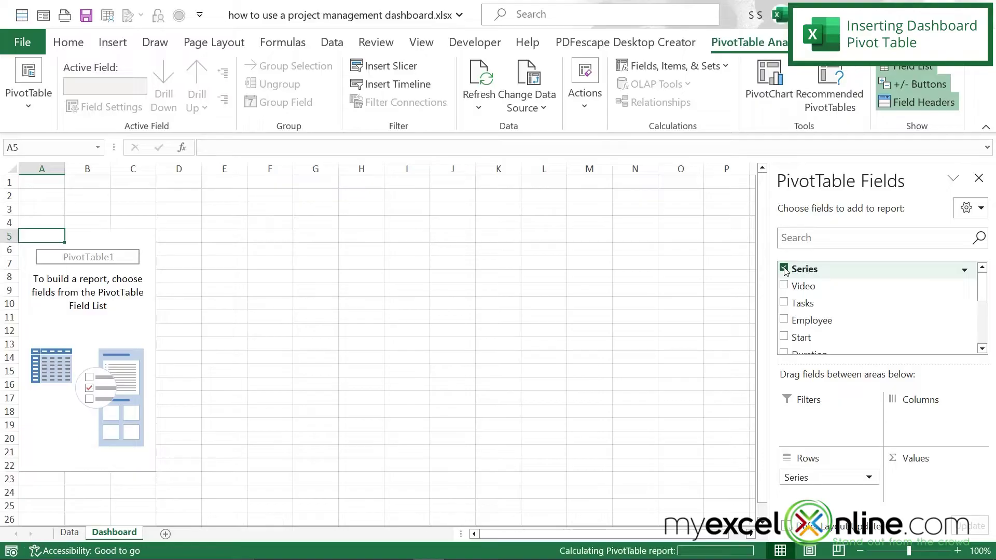
left_click(784, 285)
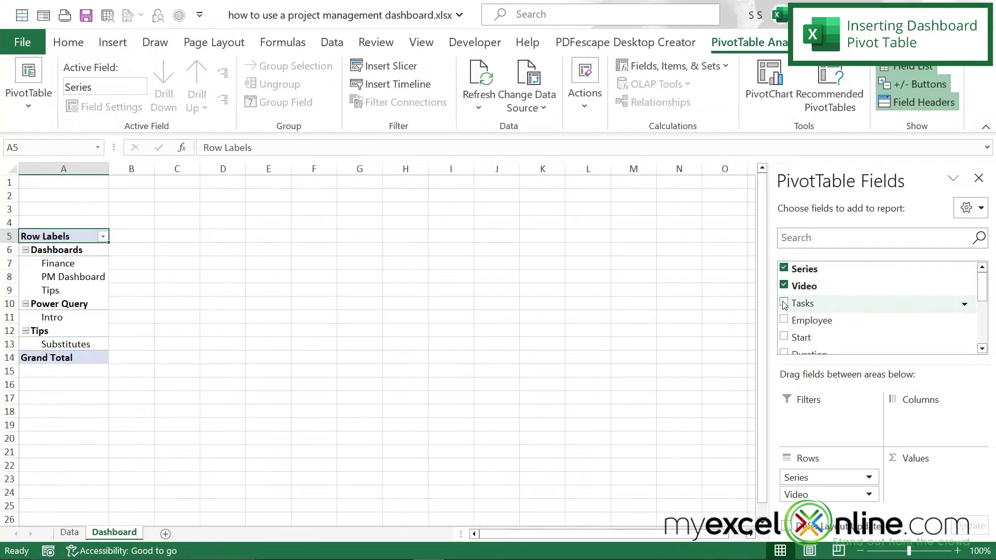
left_click(785, 303)
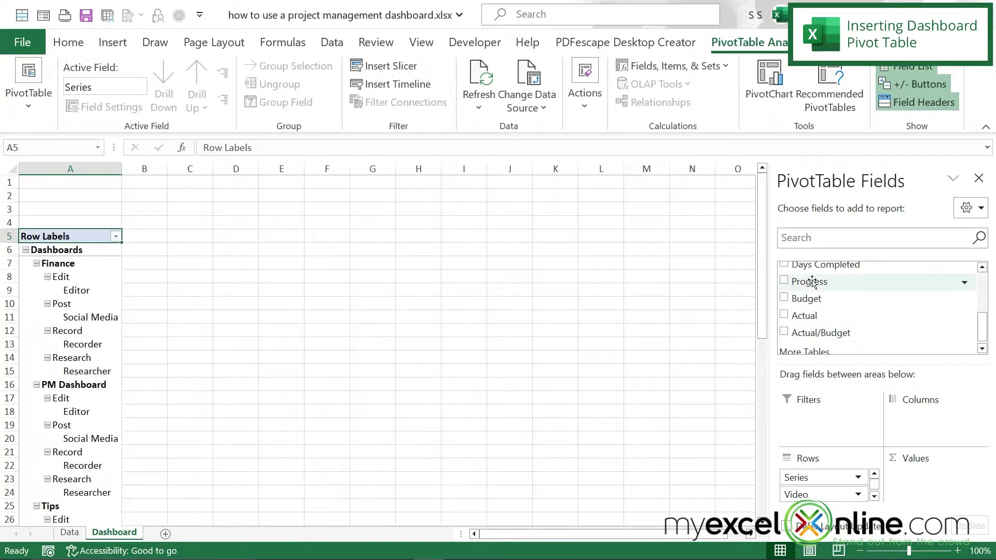
Add Budget and Actual as summed values in the PivotTable and close the field list
left_click_drag(797, 299, 929, 482)
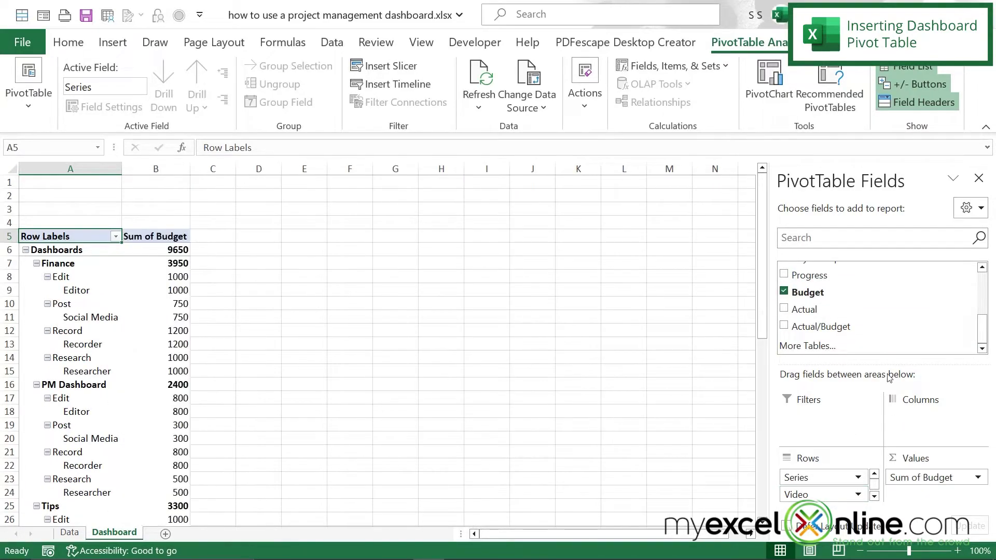
left_click_drag(823, 318, 923, 498)
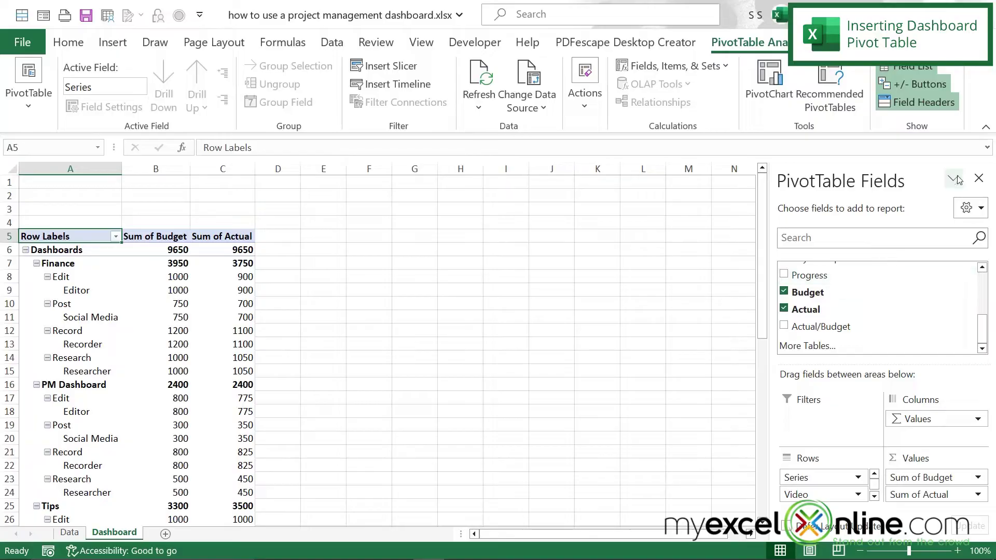
left_click(980, 179)
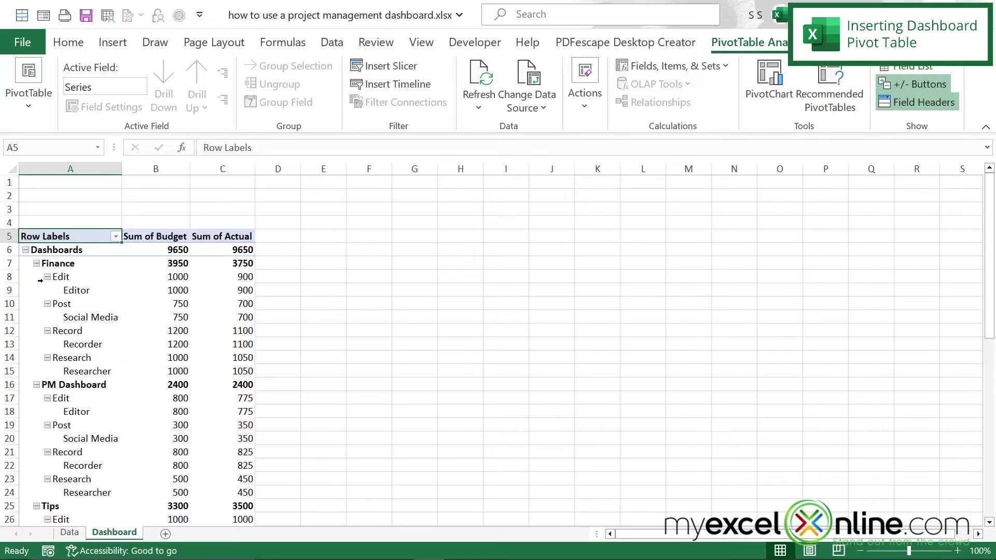
Collapse the Dashboards, Power Query and Tips series so the PivotTable shows only series-level totals
scroll(342, 379, "down", 1)
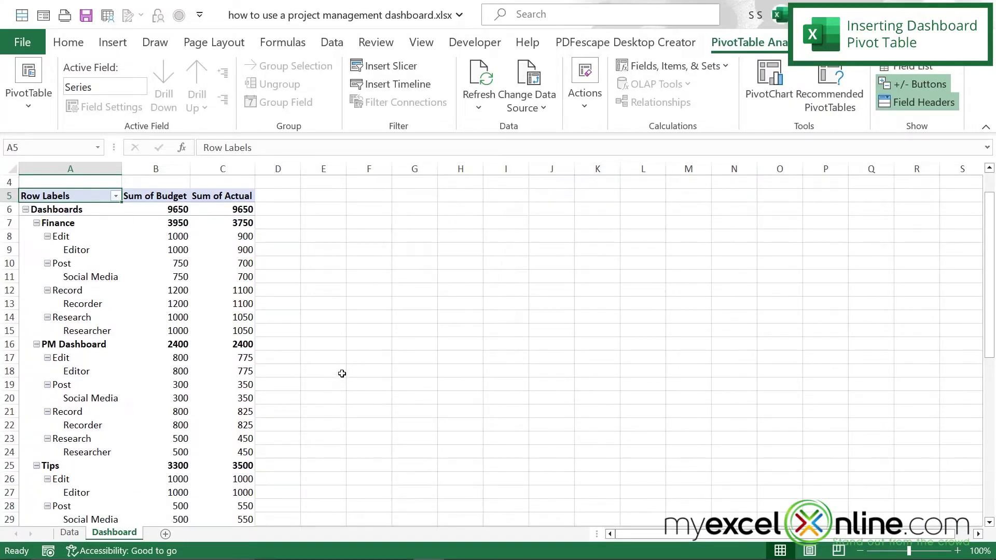
left_click(26, 210)
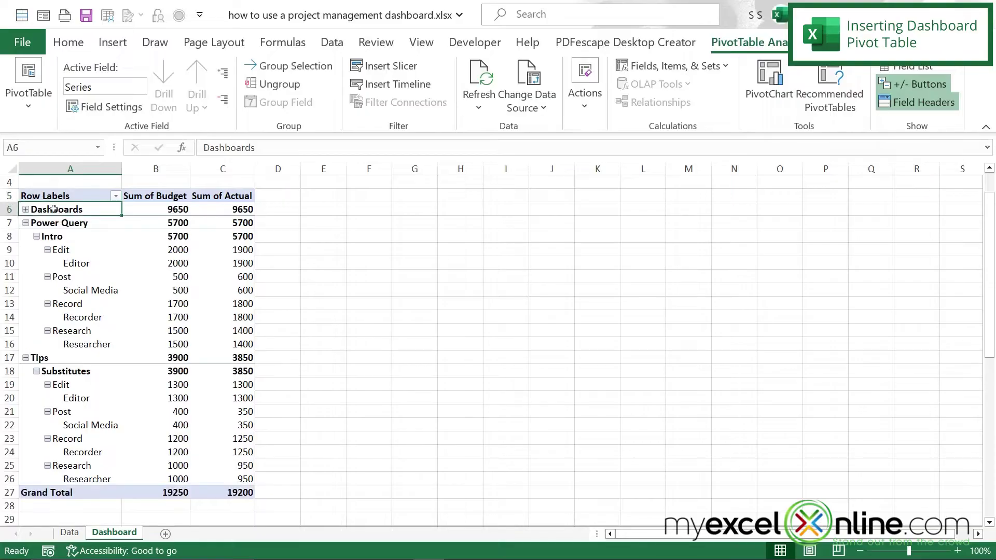
left_click(25, 224)
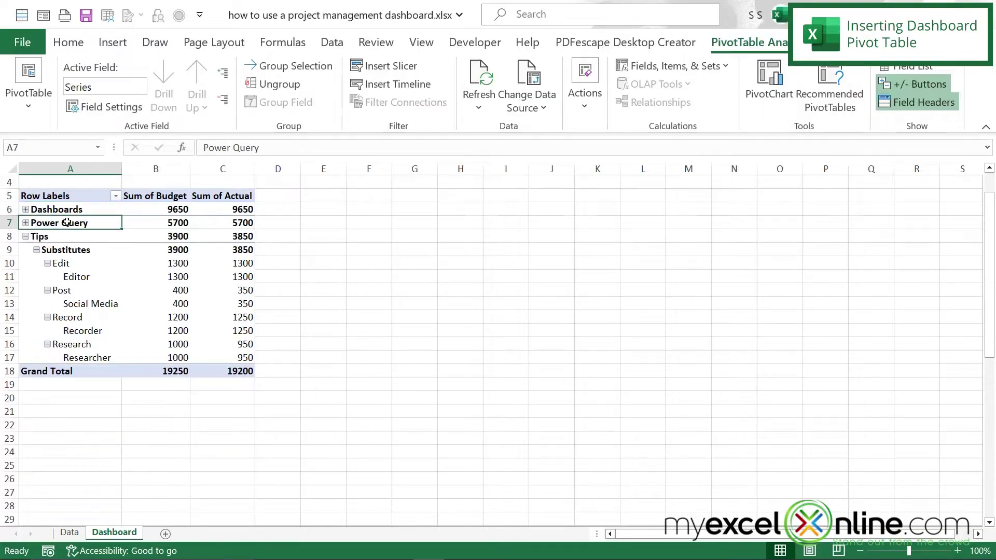
left_click(26, 236)
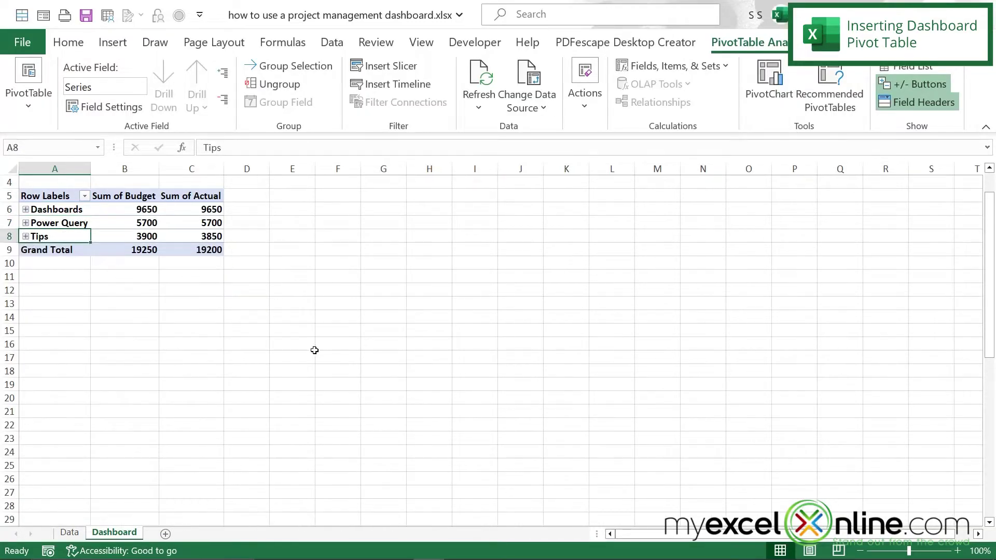
scroll(314, 347, "up", 1)
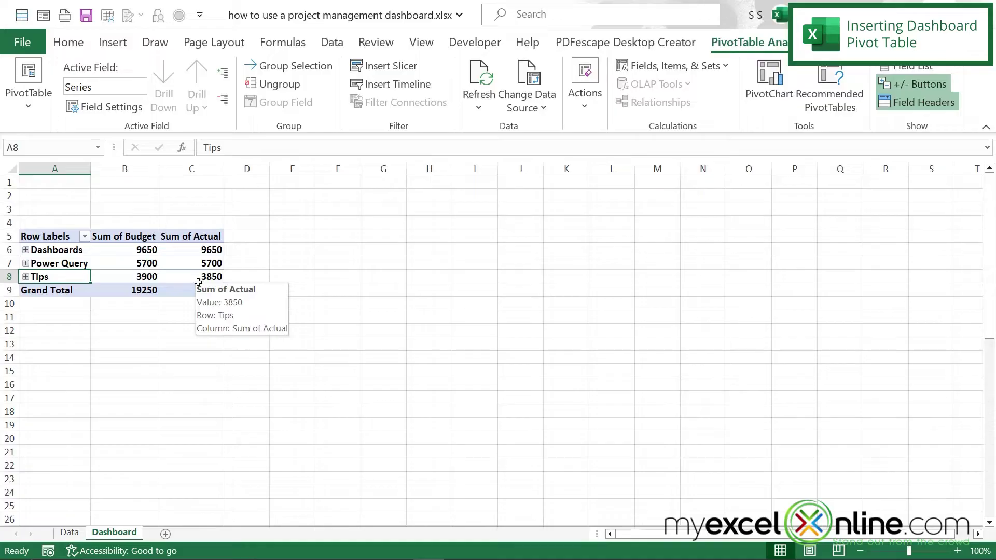
Expand the Dashboards series and collapse its Finance, PM Dashboard and Tips videos
left_click(26, 250)
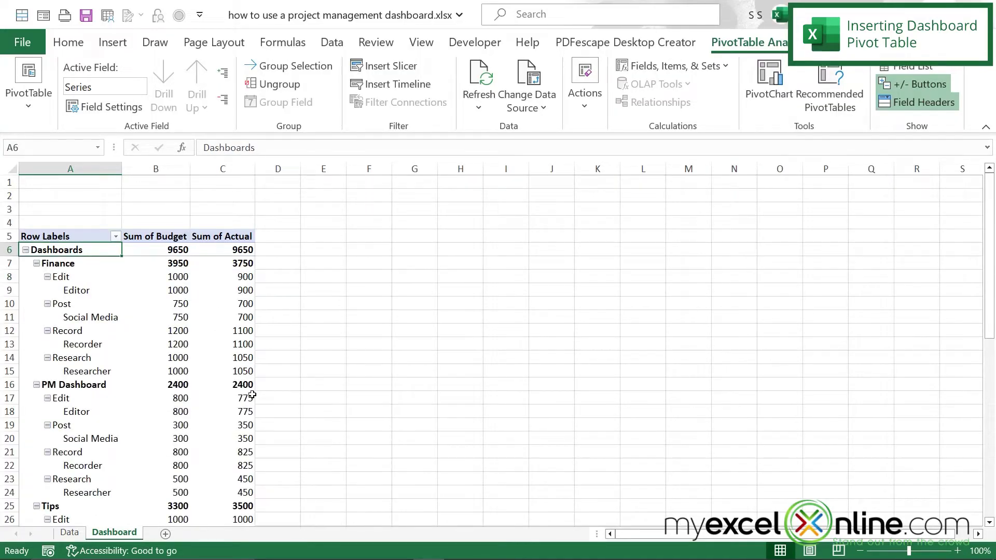
left_click(37, 263)
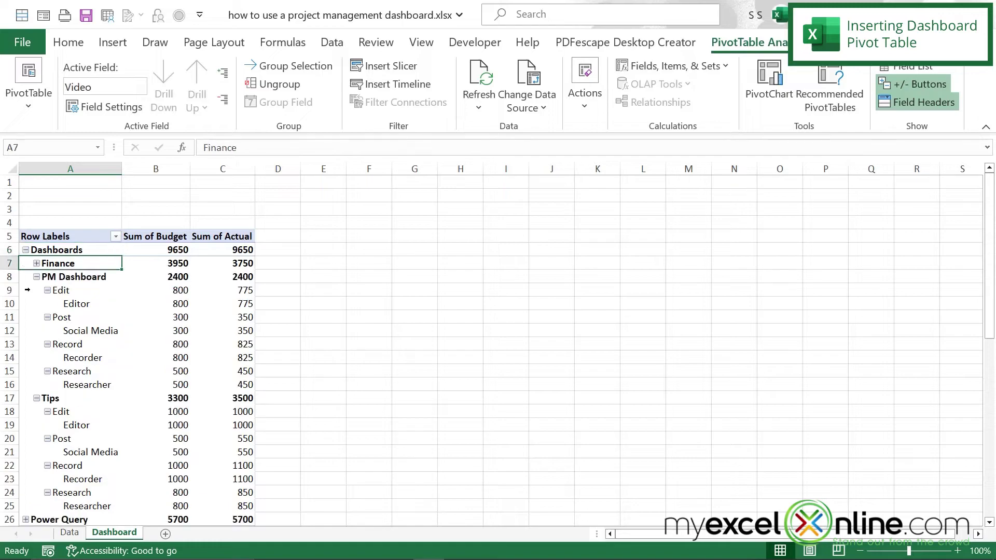
left_click(36, 277)
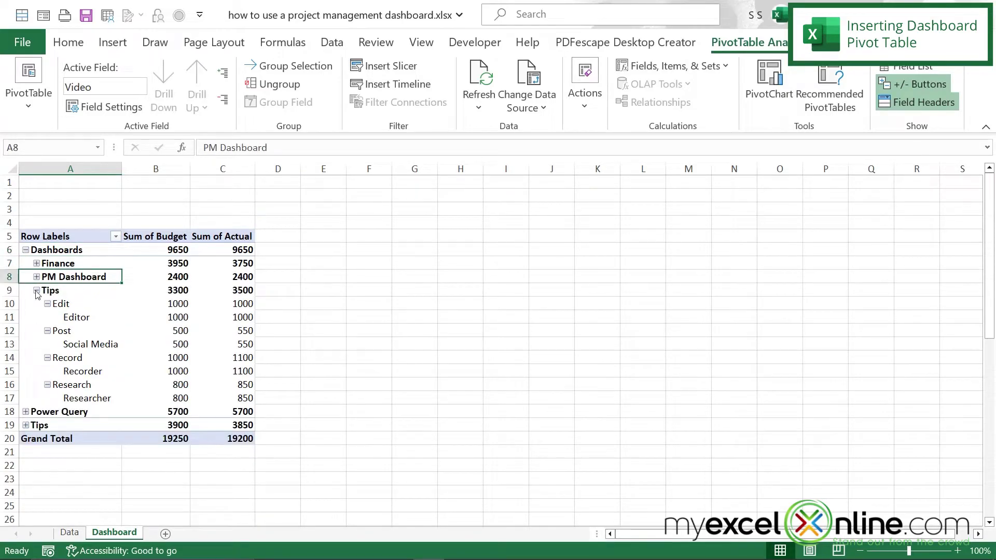
left_click(36, 291)
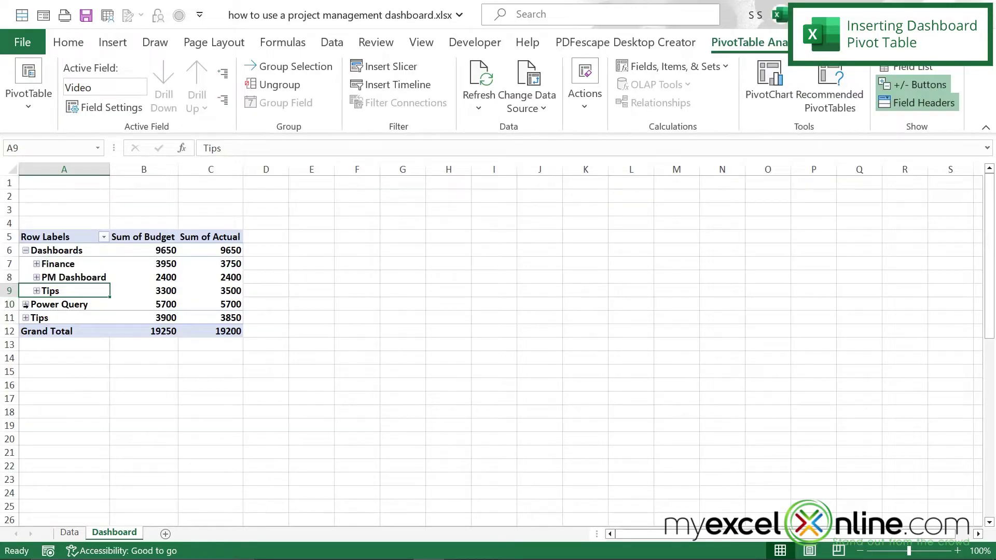
Expand the Power Query and Tips series to their collapsed videos, and expand the Finance video to its tasks and employees
left_click(26, 305)
left_click(25, 331)
left_click(36, 265)
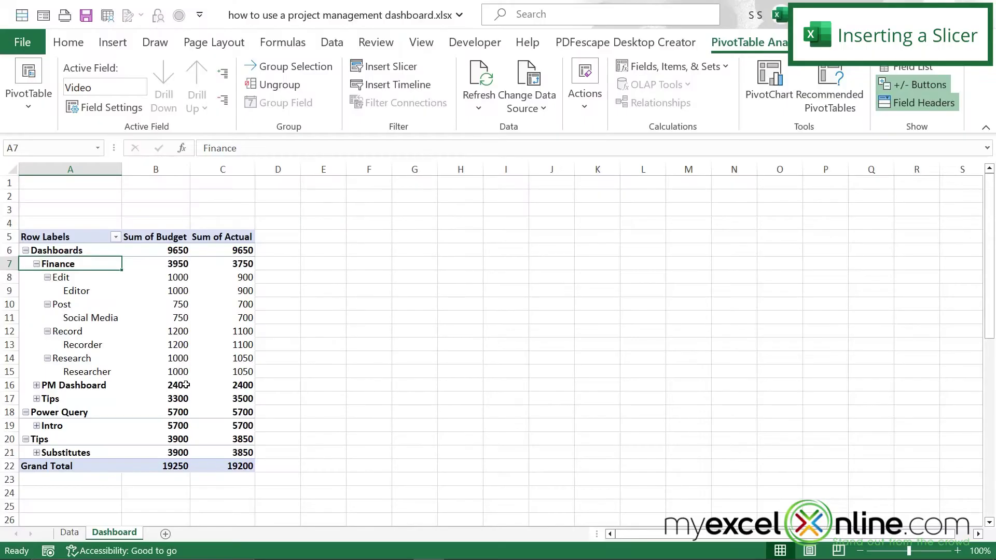
Insert a slicer for the Video field of the PivotTable
left_click(61, 237)
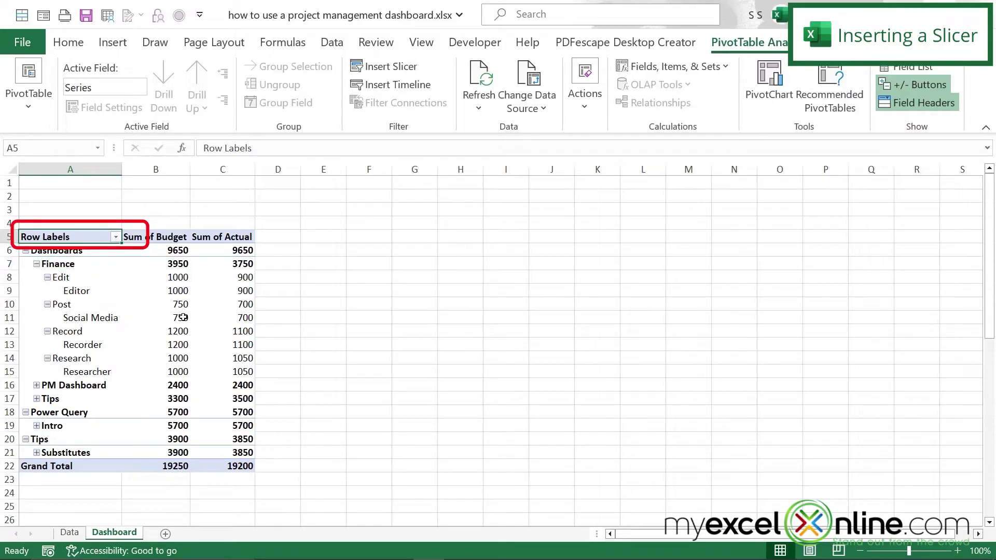
left_click(71, 46)
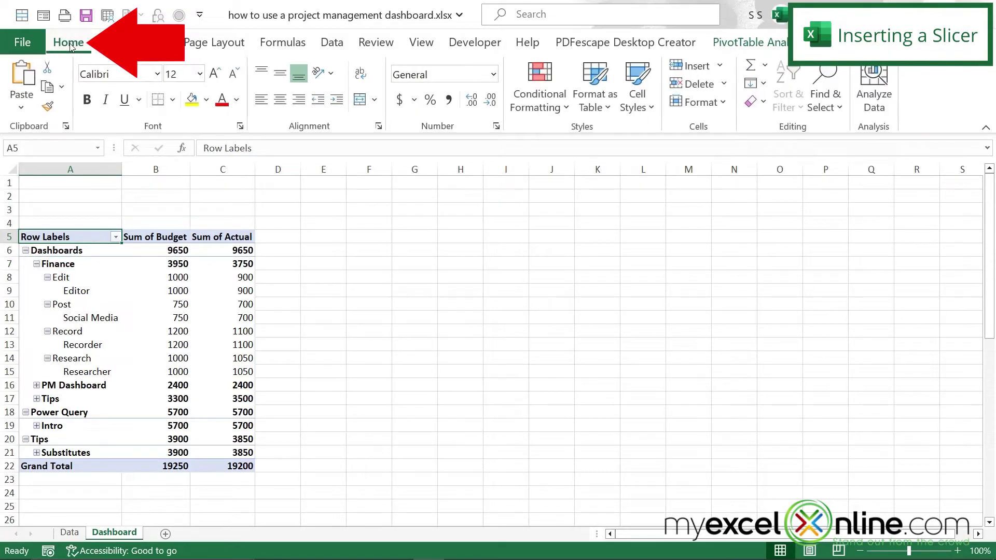
left_click(109, 43)
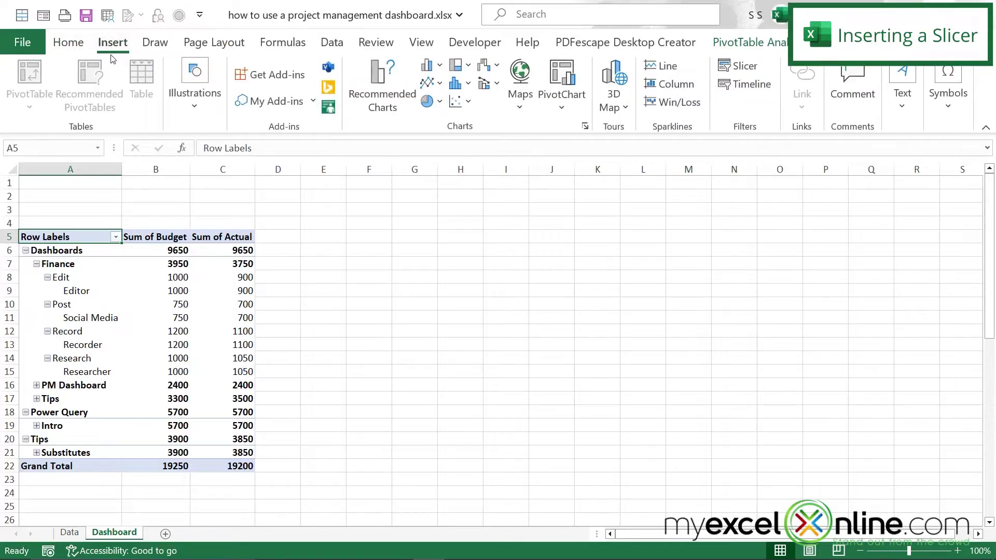
left_click(751, 65)
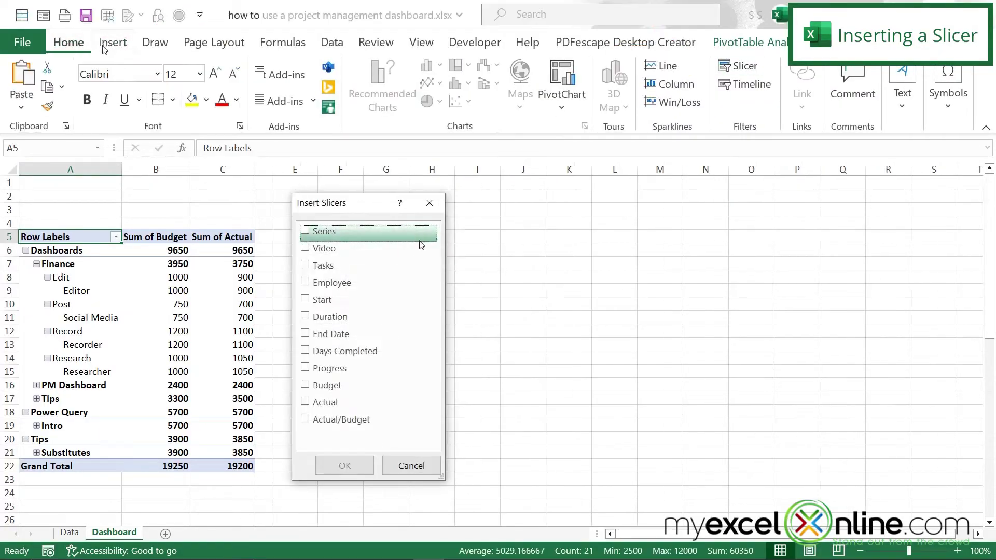
left_click(317, 249)
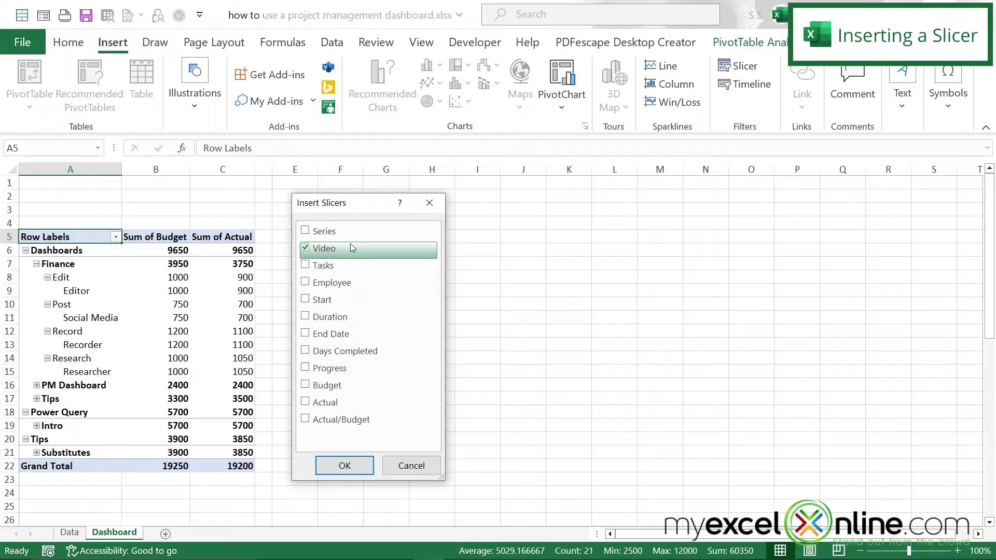
left_click(338, 464)
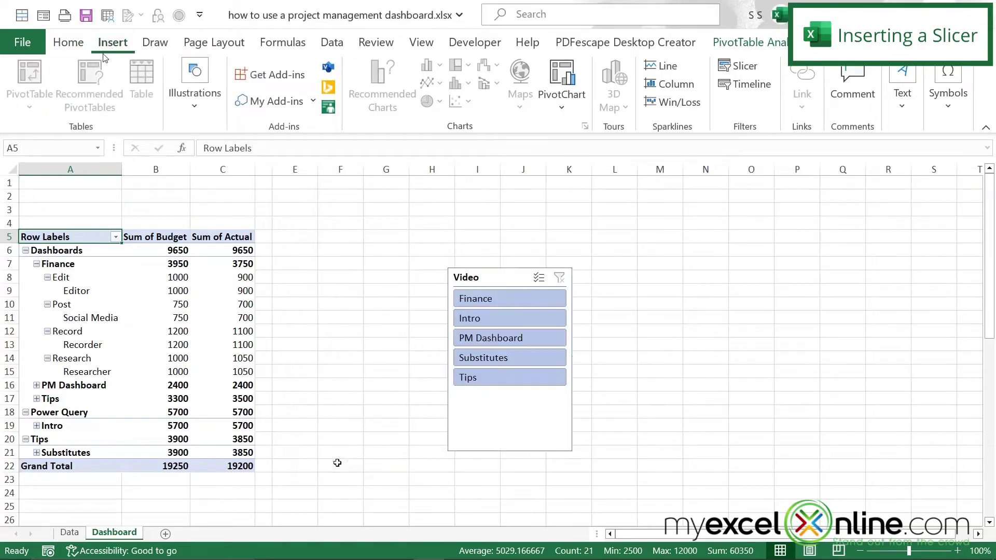
Move the Video slicer close beside the PivotTable and filter it to Finance, with that video expanded to its tasks and employees
left_click_drag(485, 313, 342, 254)
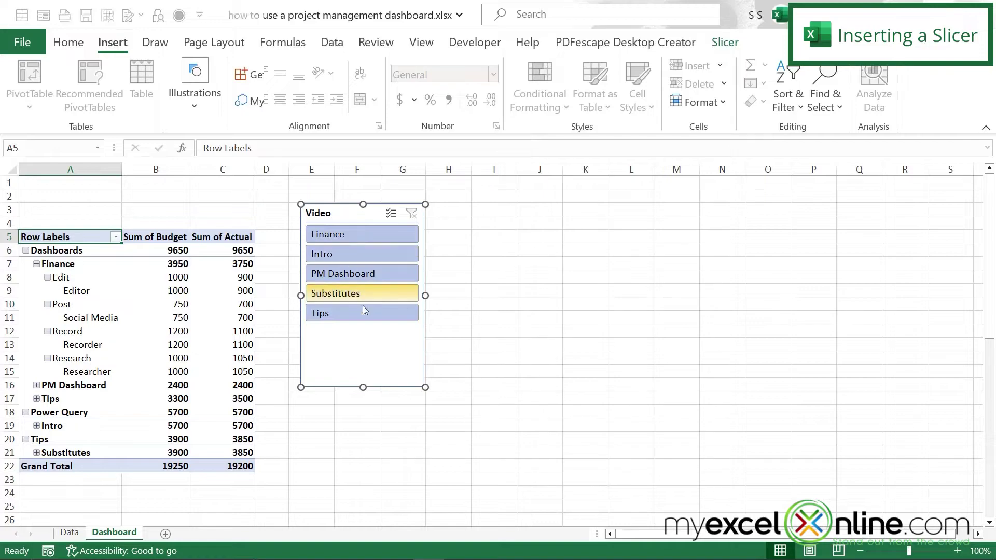
left_click(335, 235)
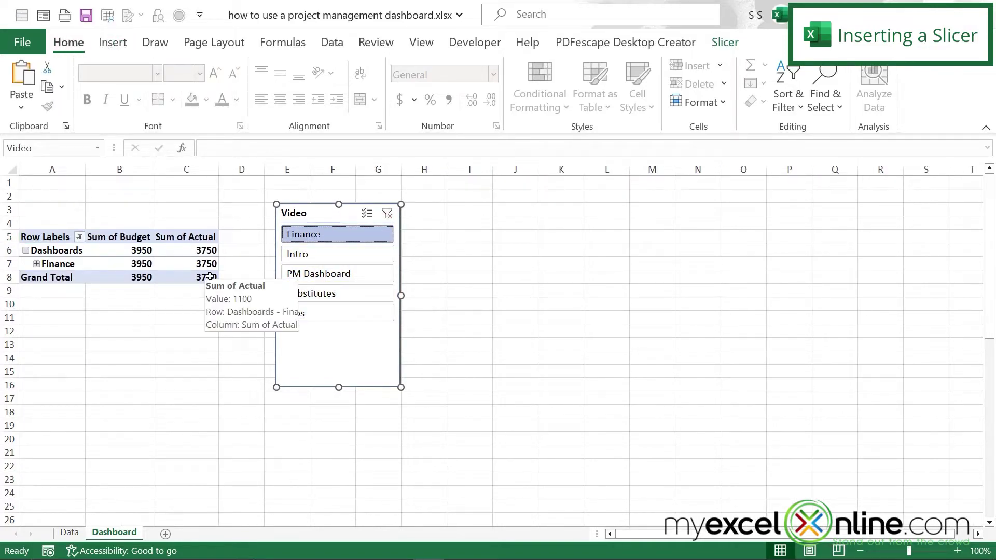
left_click(37, 265)
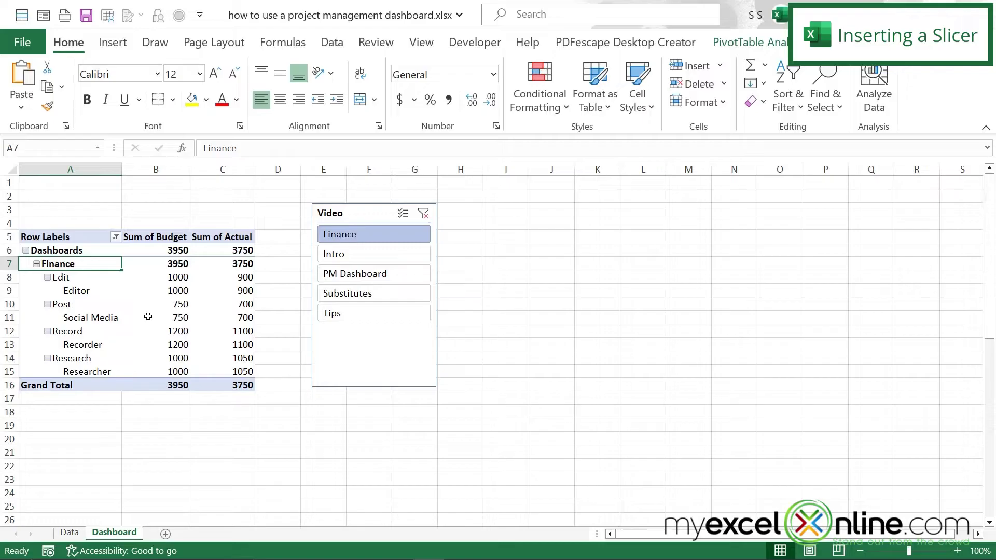
mouse_move(224, 371)
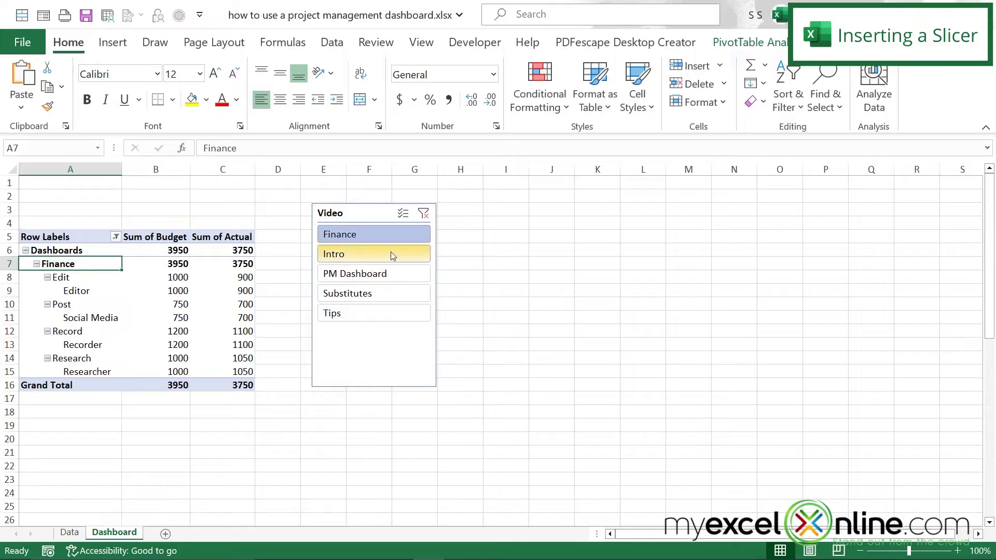
Enable multi-select on the Video slicer, add Intro to the Finance selection, and expand the Intro video to its tasks and employees
left_click(404, 213)
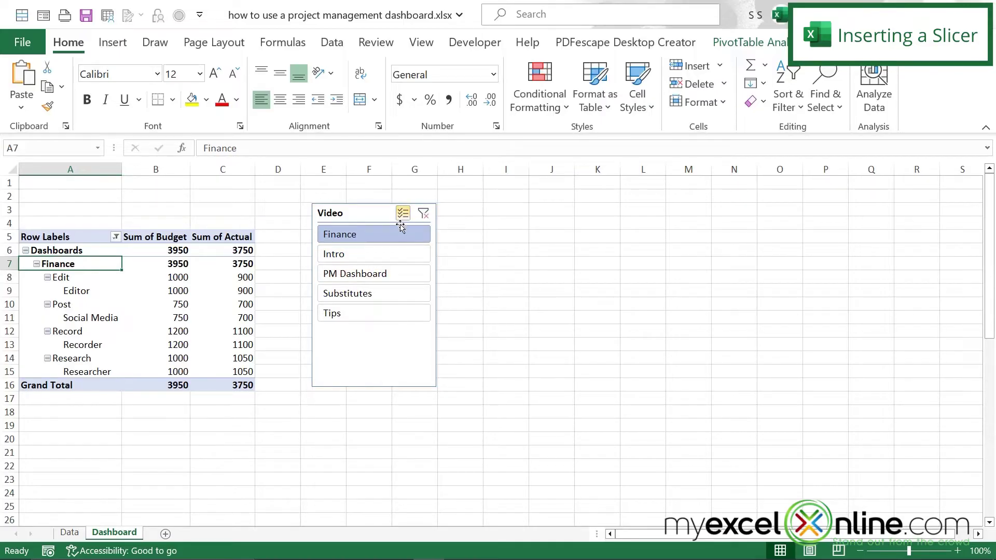
left_click(346, 257)
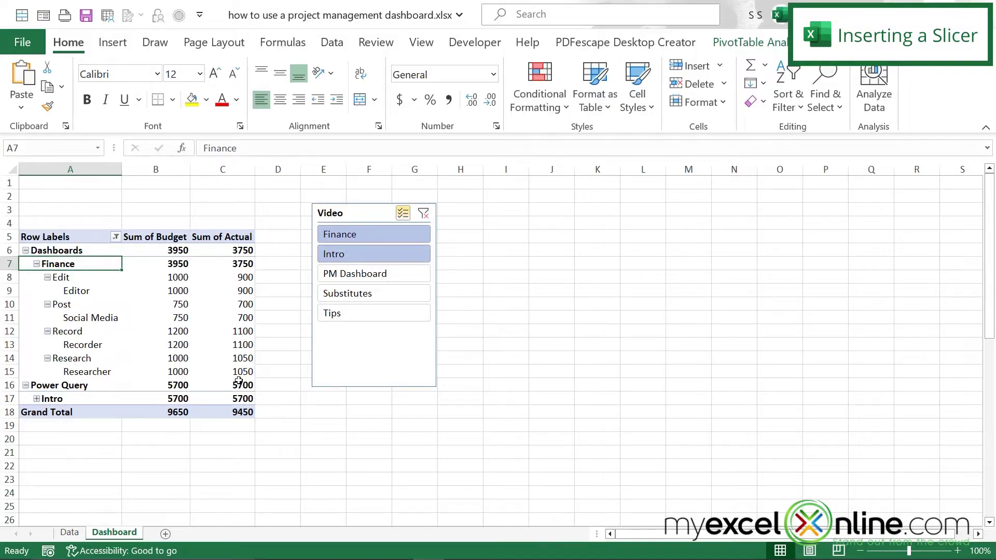
left_click(37, 399)
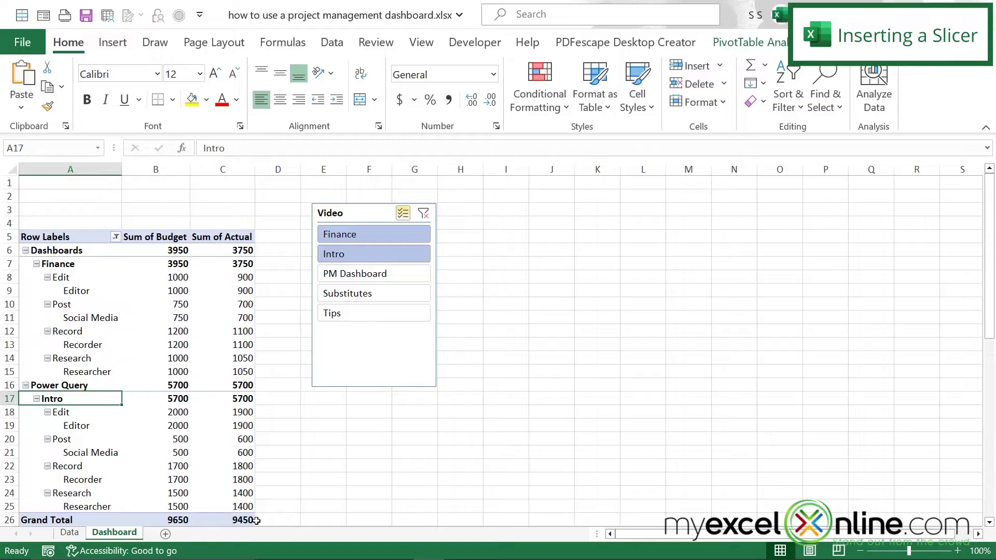
Make row 1 much taller and fit the Video slicer, shortened to its five entries, into it above the PivotTable
left_click_drag(374, 353, 351, 337)
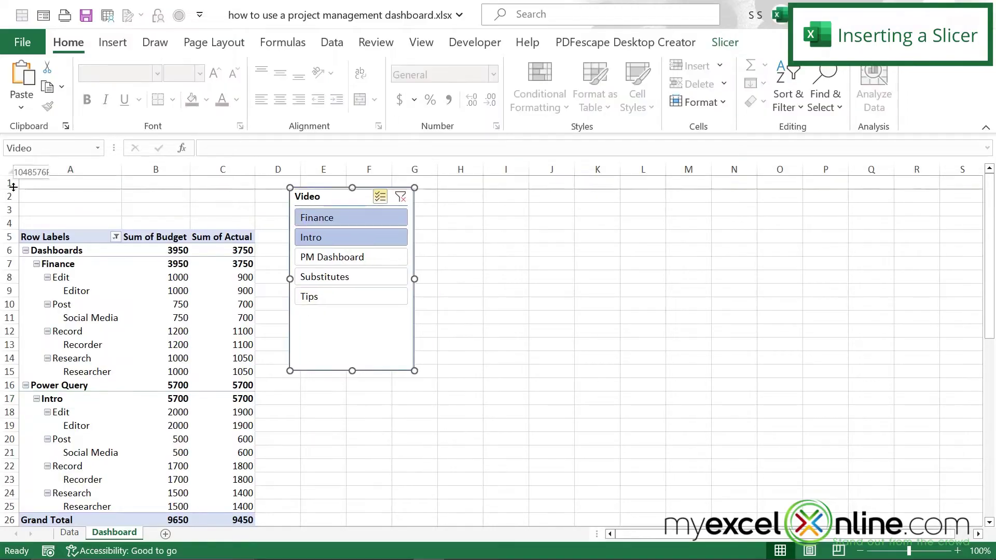
left_click_drag(13, 186, 12, 319)
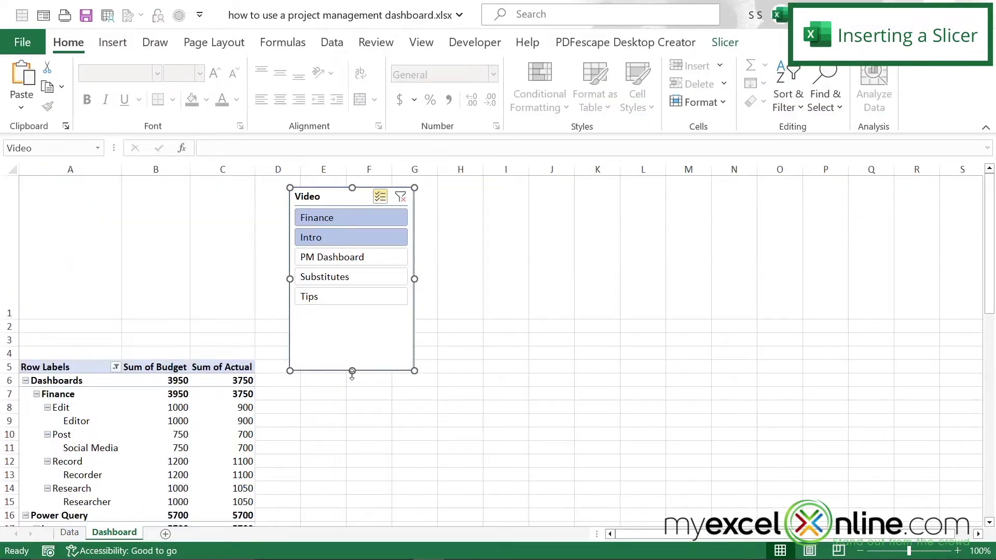
left_click_drag(352, 372, 352, 315)
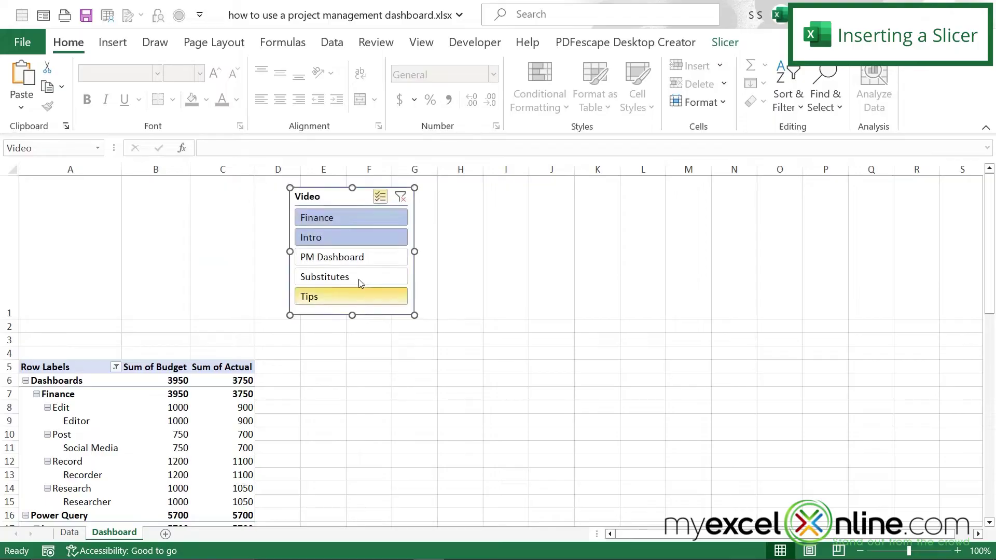
left_click_drag(336, 201, 78, 200)
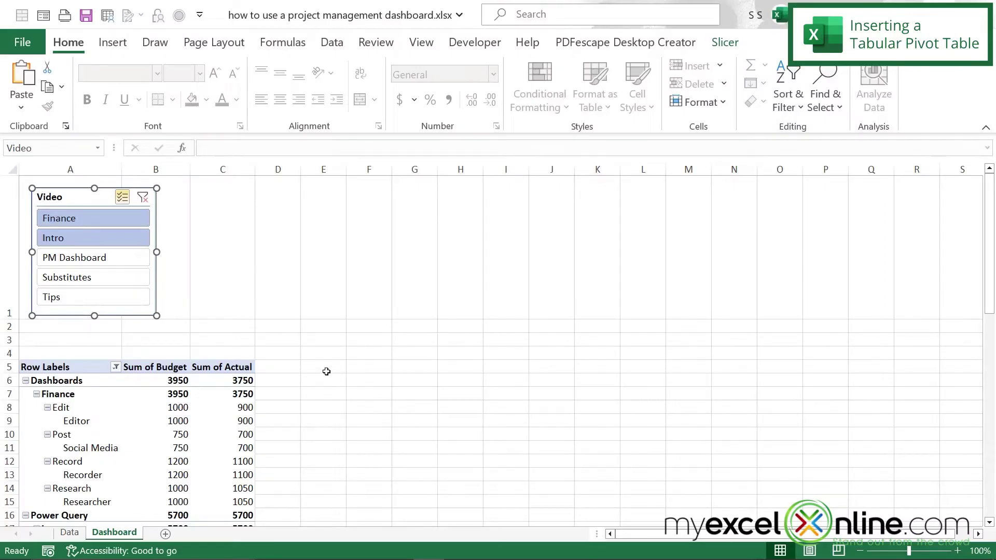
Insert a second PivotTable at cell E5 of the Dashboard sheet, using the whole Table2 on the Data sheet as its source
left_click(326, 371)
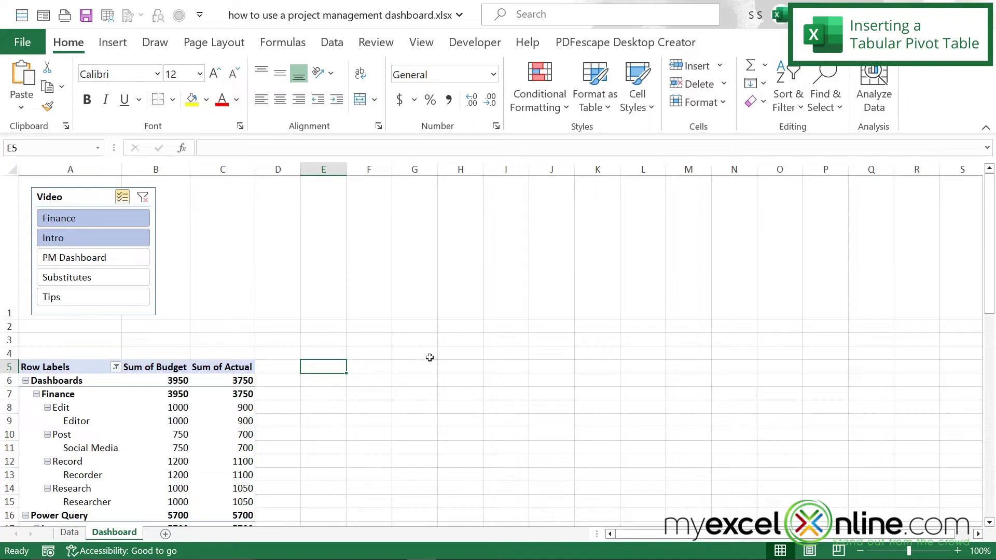
left_click(121, 43)
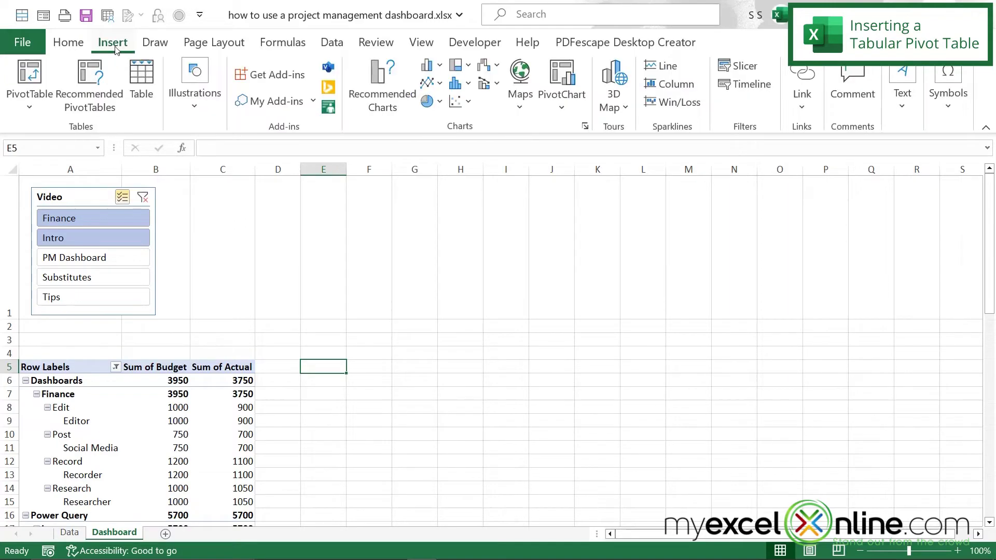
left_click(31, 104)
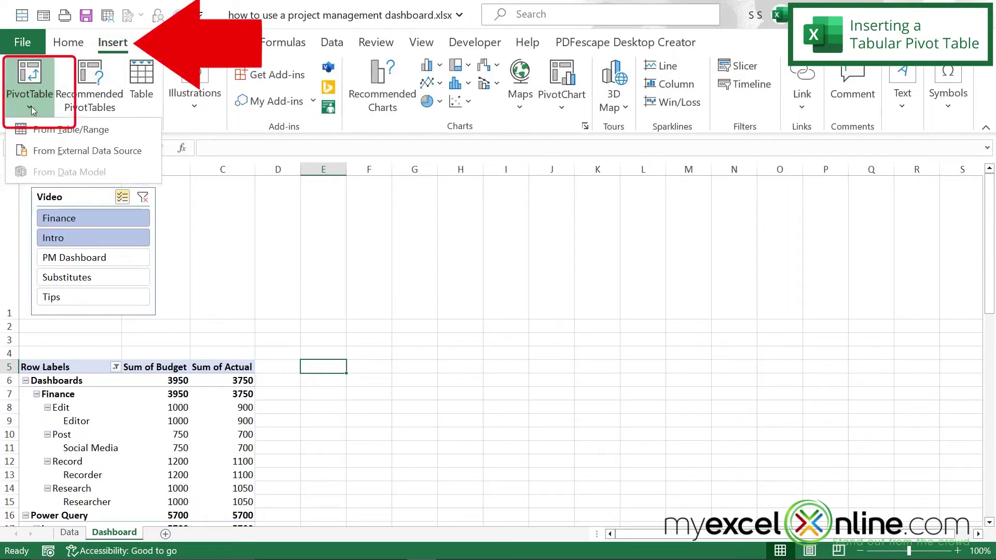
left_click(37, 134)
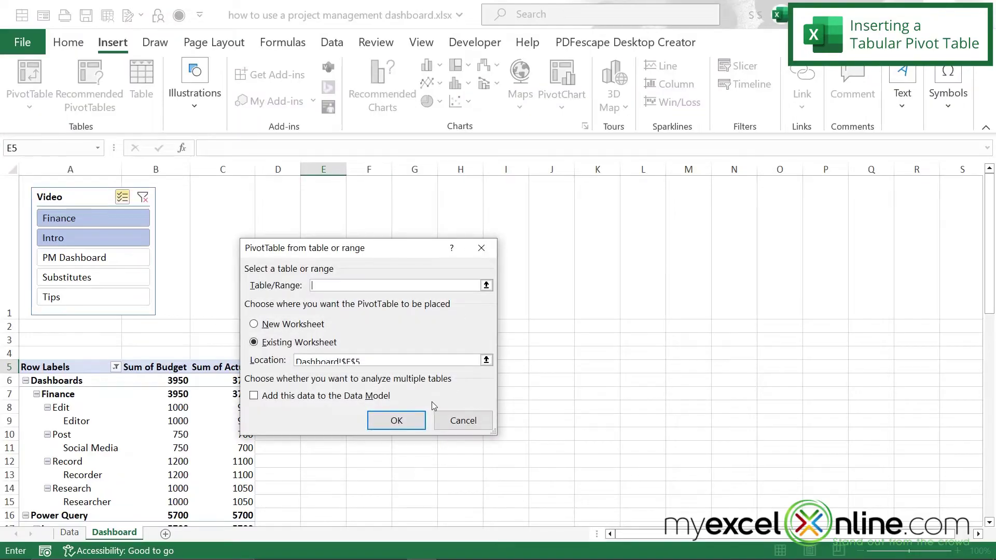
left_click(487, 286)
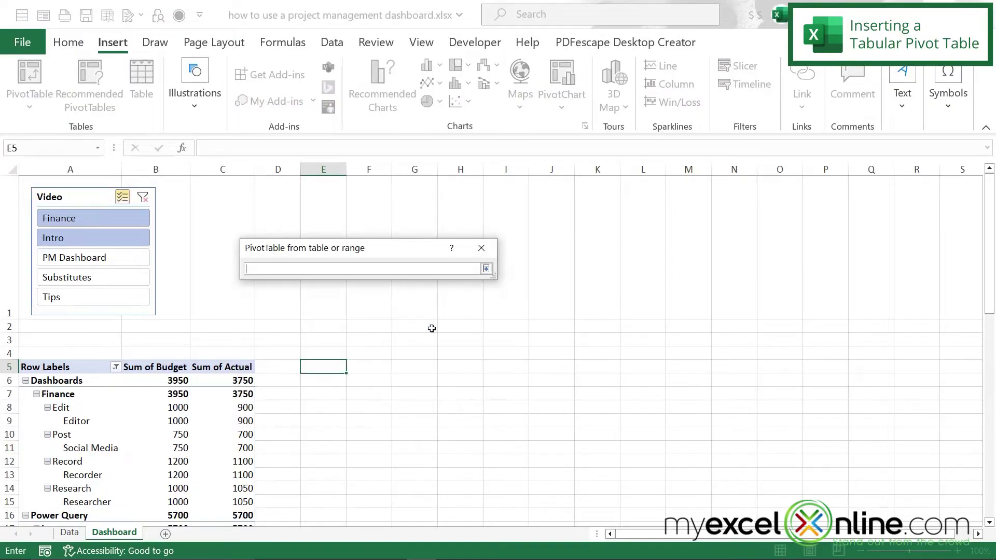
left_click(70, 534)
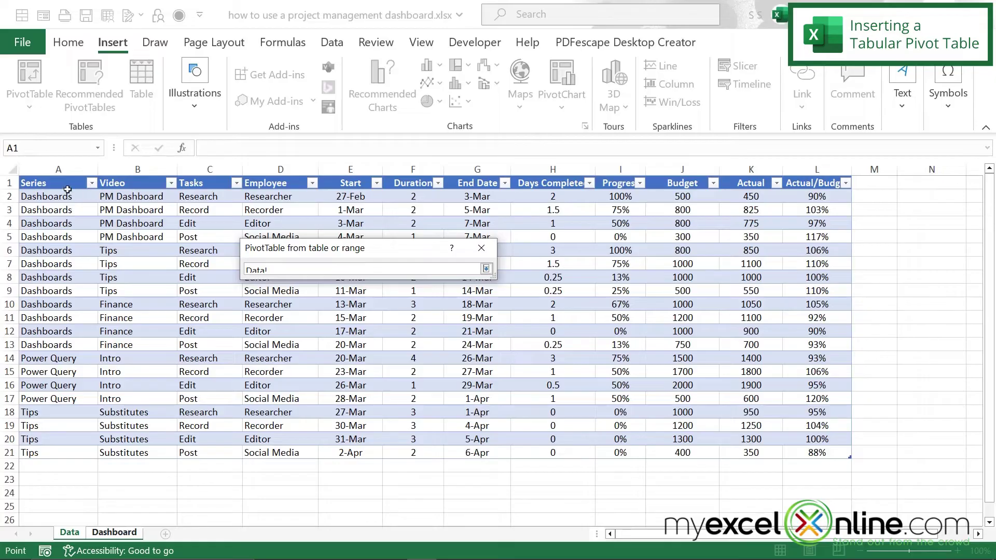
left_click_drag(57, 189, 846, 457)
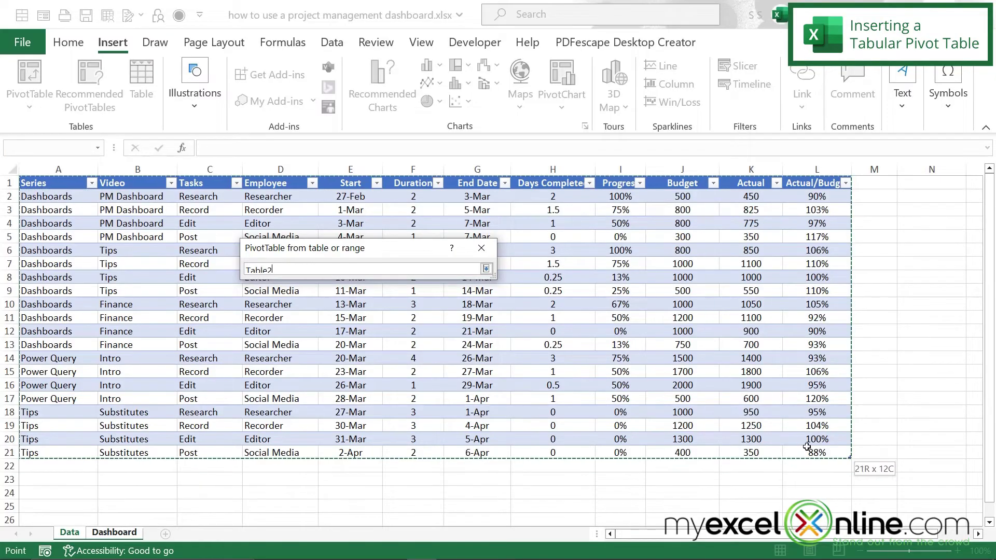
left_click(486, 268)
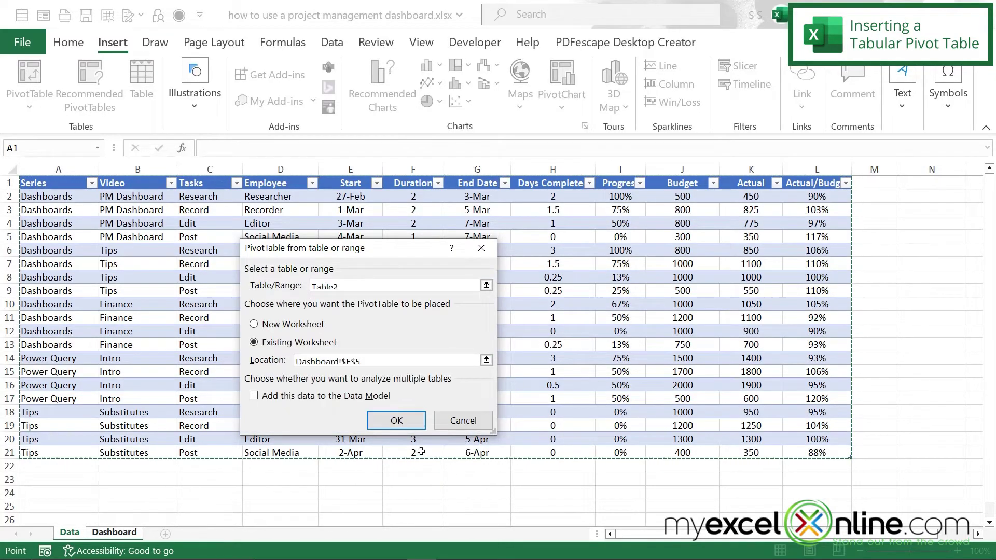
left_click(397, 421)
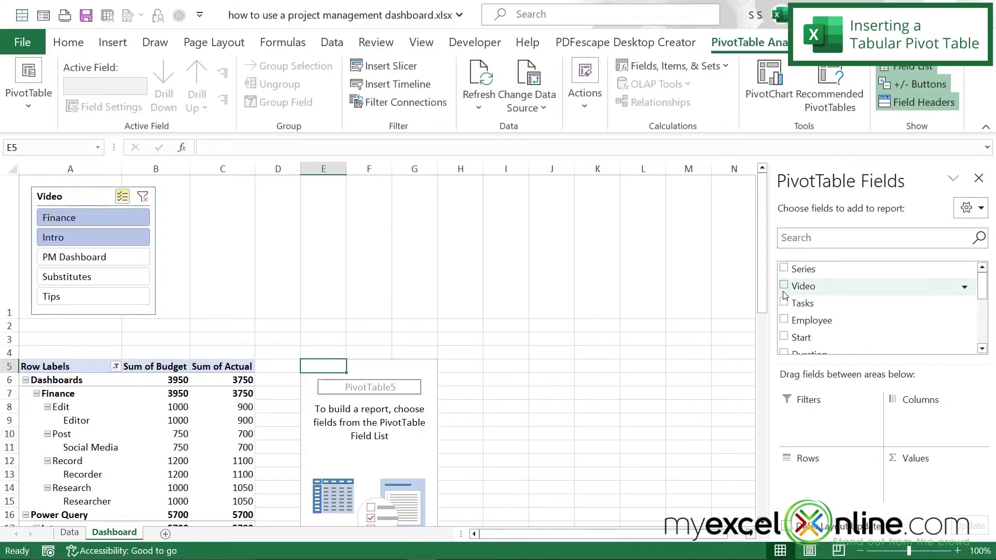
Add the Video, Tasks, Duration, Days Completed and Progress fields to the new PivotTable
left_click(784, 286)
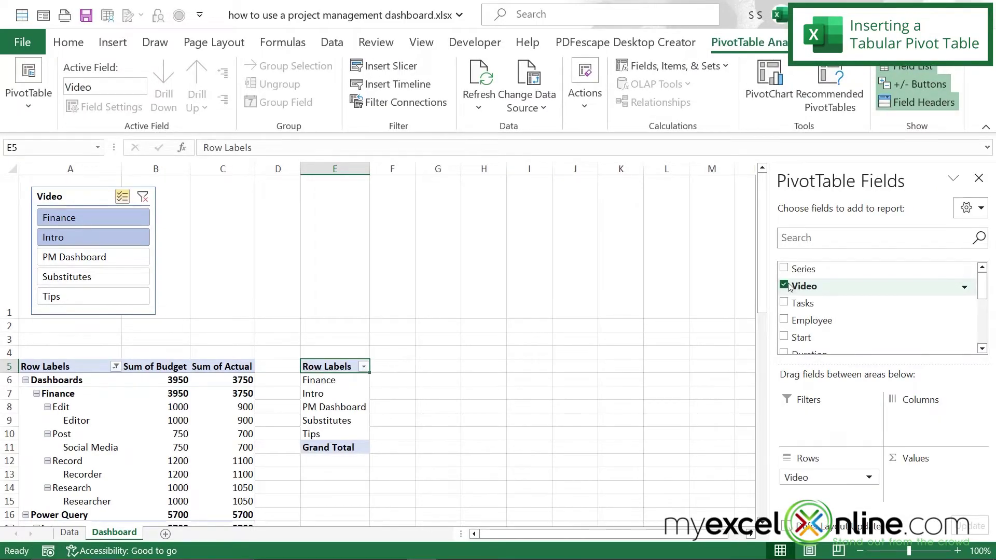
left_click(784, 303)
scroll(822, 340, "down", 1)
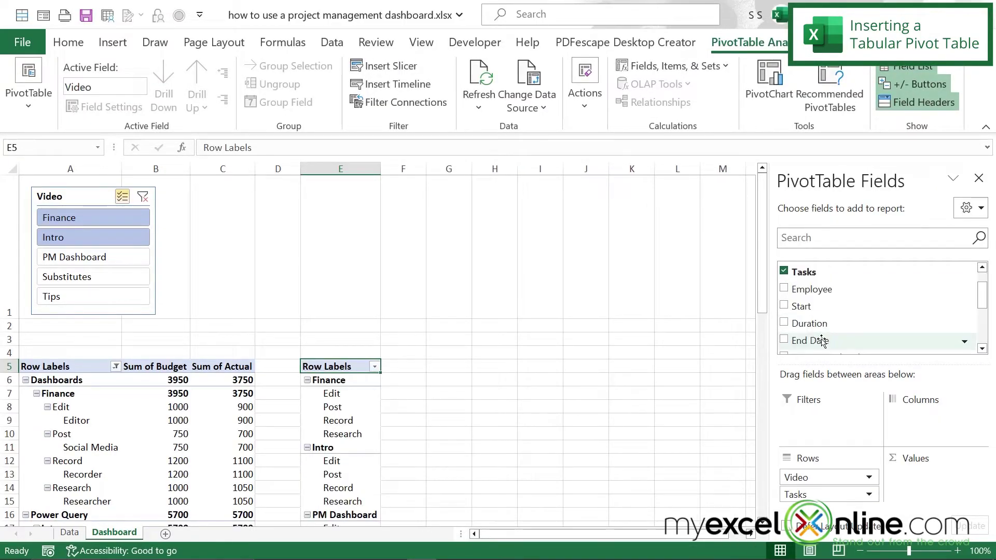
left_click(784, 323)
scroll(786, 323, "down", 1)
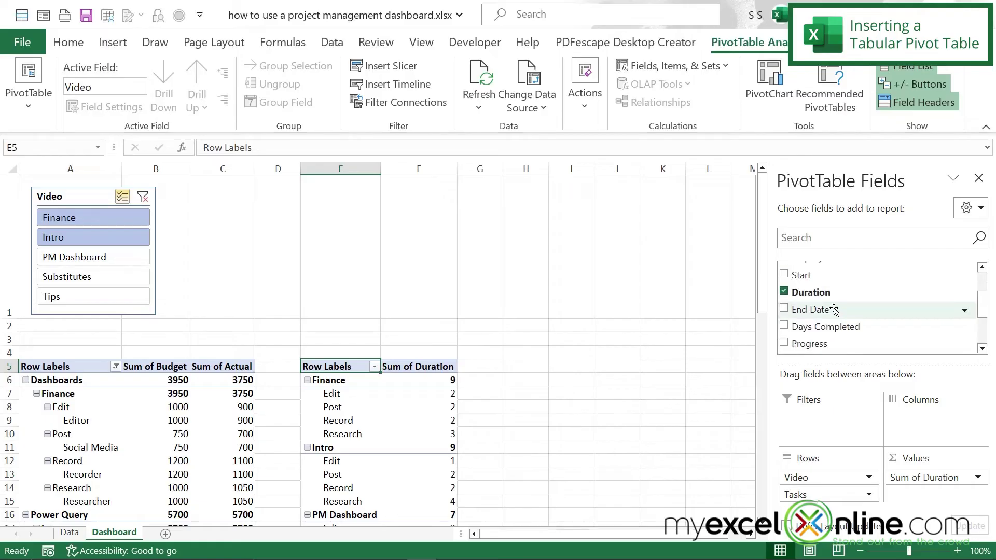
left_click(784, 326)
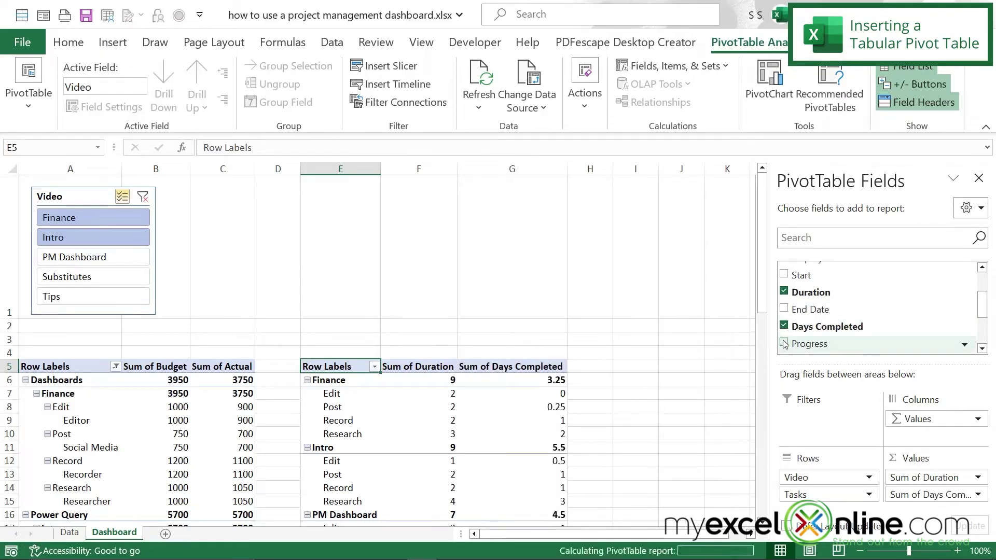
left_click(785, 345)
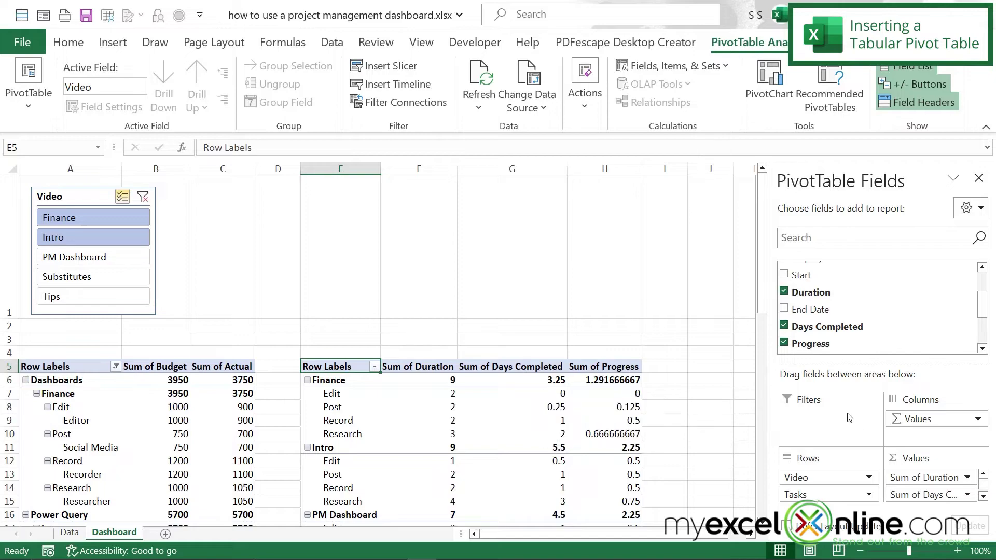
Move Duration, Days Completed and Progress from the values area to the rows area below Tasks
left_click(984, 498)
scroll(934, 486, "up", 1)
left_click_drag(923, 478, 825, 498)
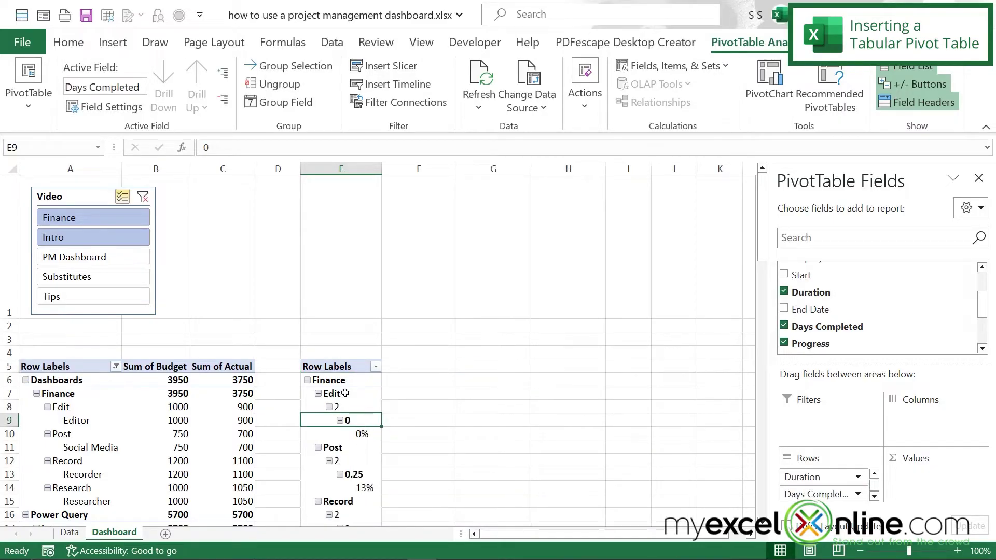
Set the report layout of the second PivotTable to tabular form
left_click(323, 366)
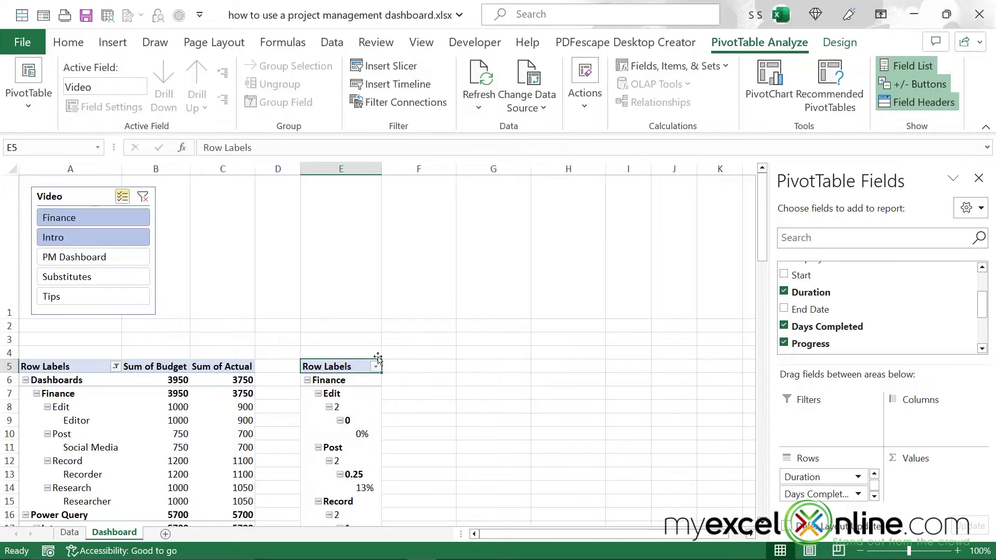
left_click(841, 42)
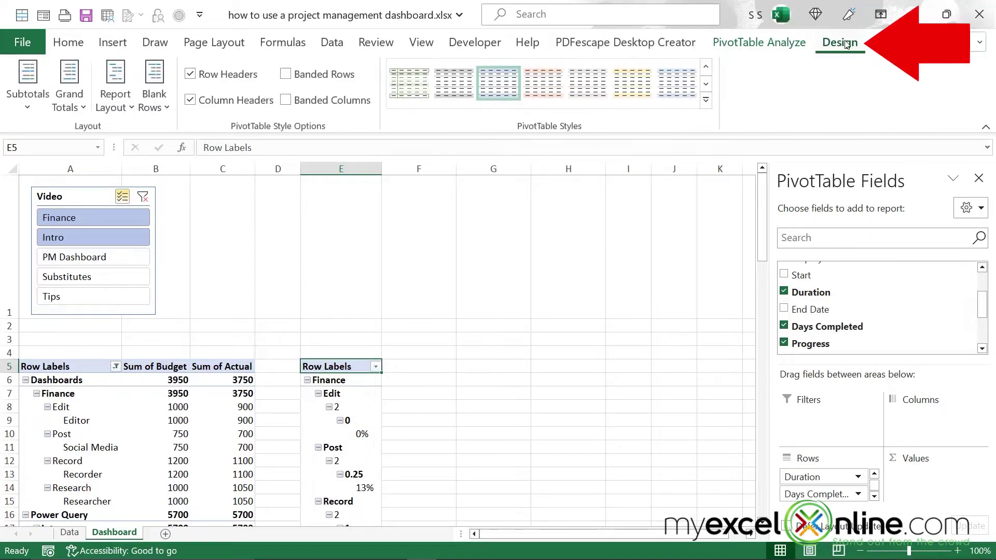
left_click(131, 109)
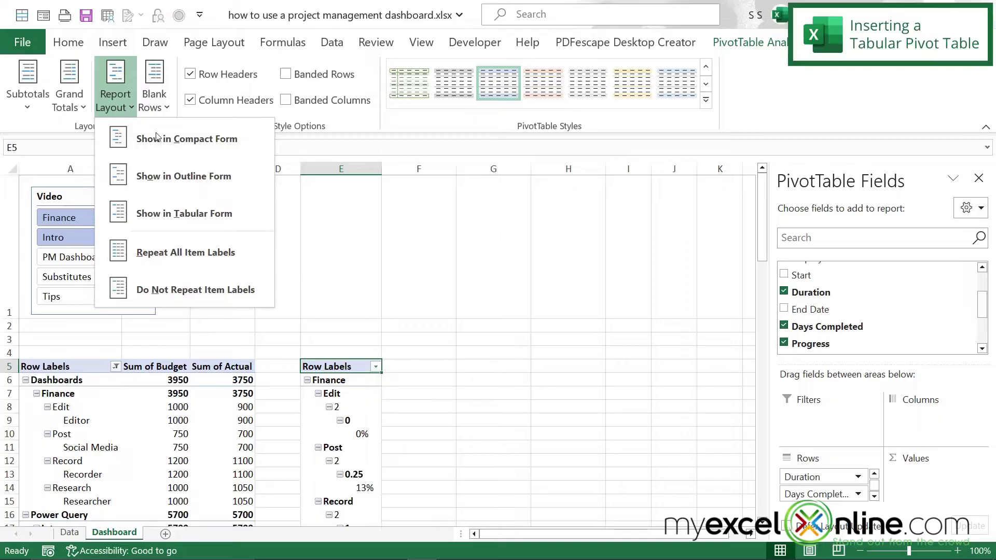
left_click(173, 214)
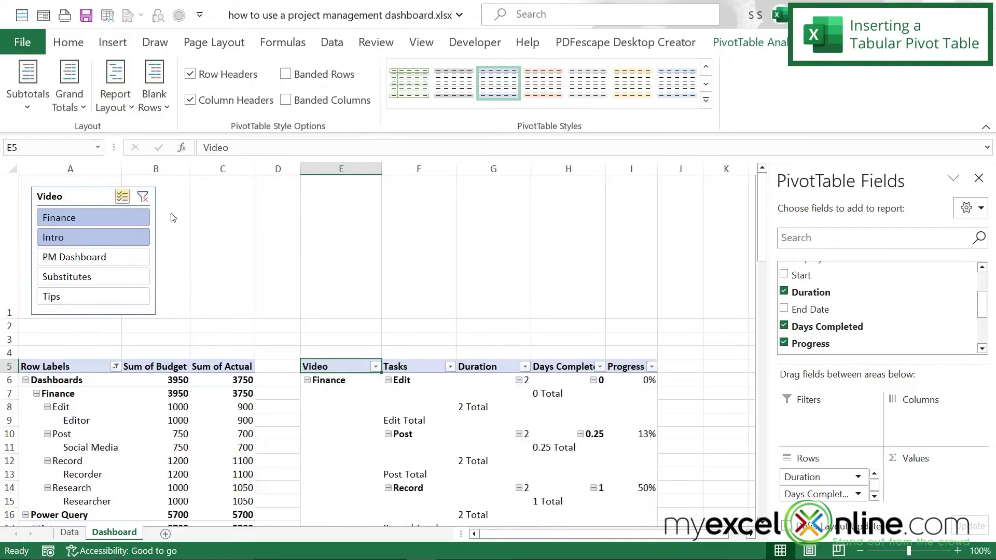
Remove all subtotals from the tabular PivotTable
left_click(630, 381)
scroll(640, 482, "down", 5)
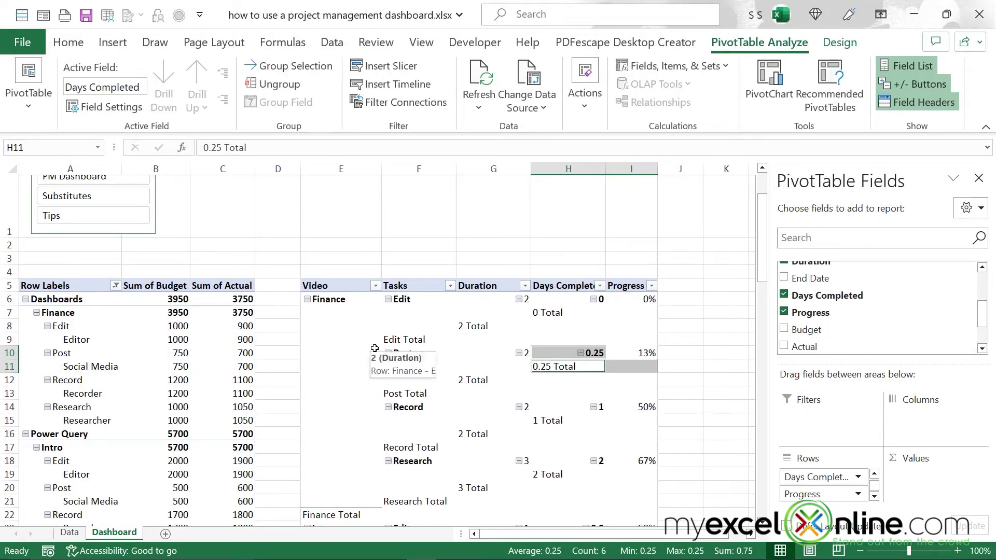
left_click(845, 43)
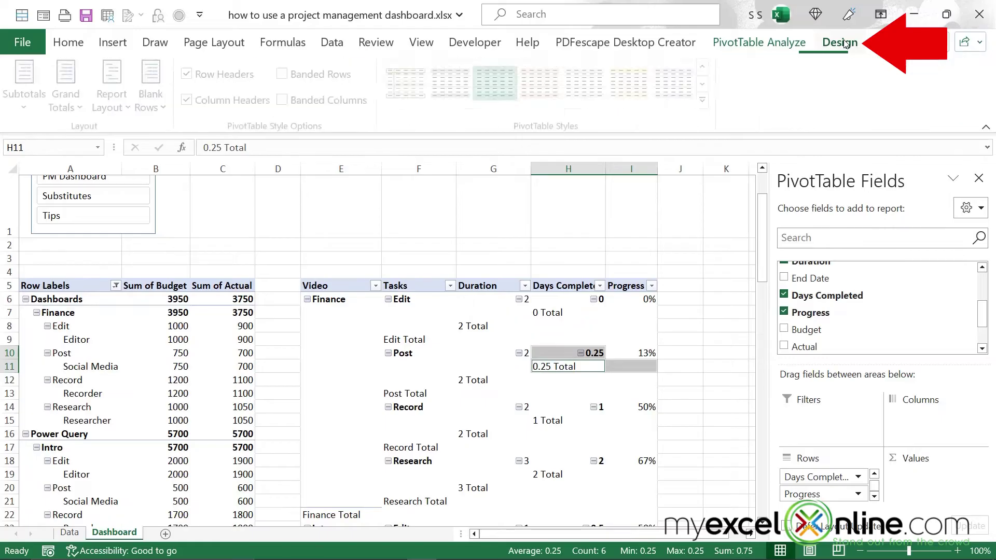
left_click(28, 109)
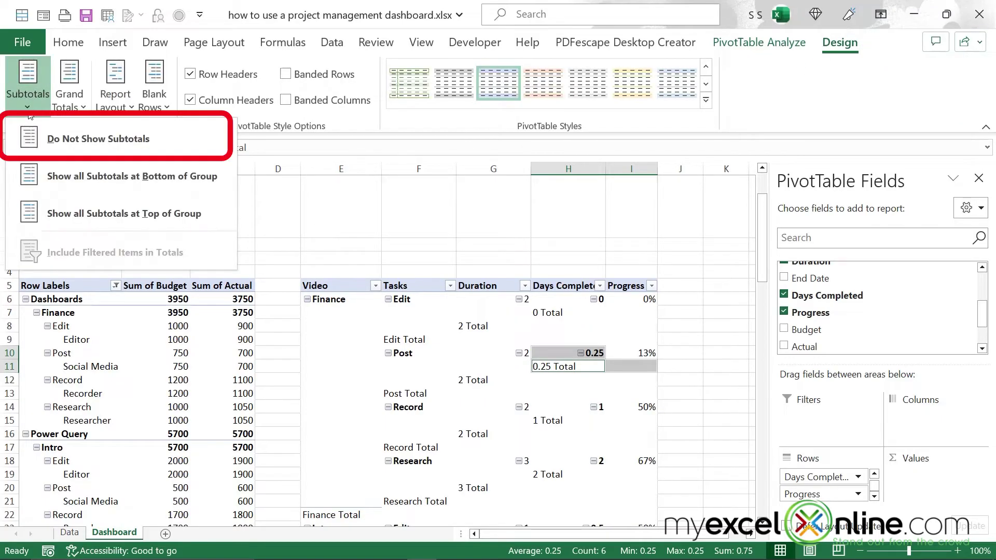
key("Escape")
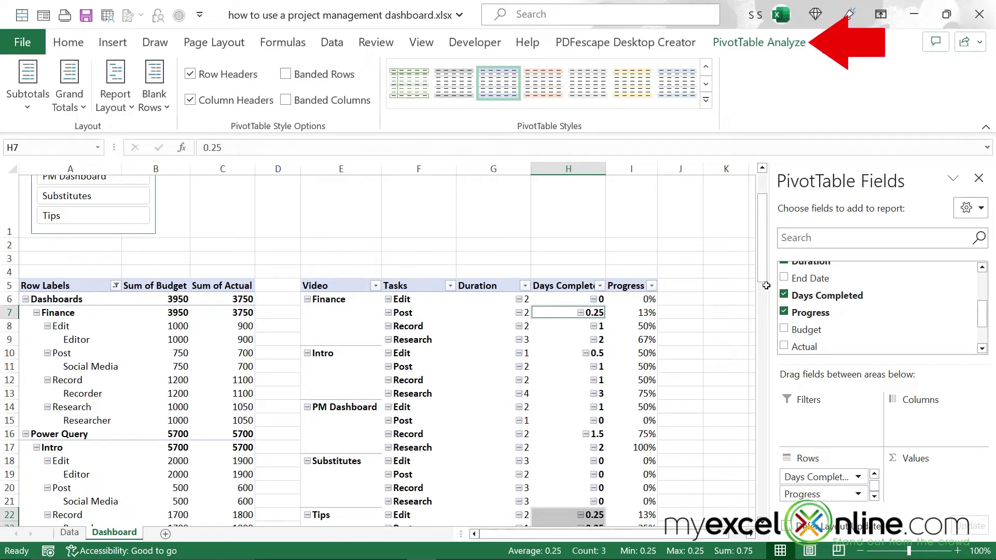
Hide the expand and collapse buttons in the tabular PivotTable and close its field list
left_click(743, 46)
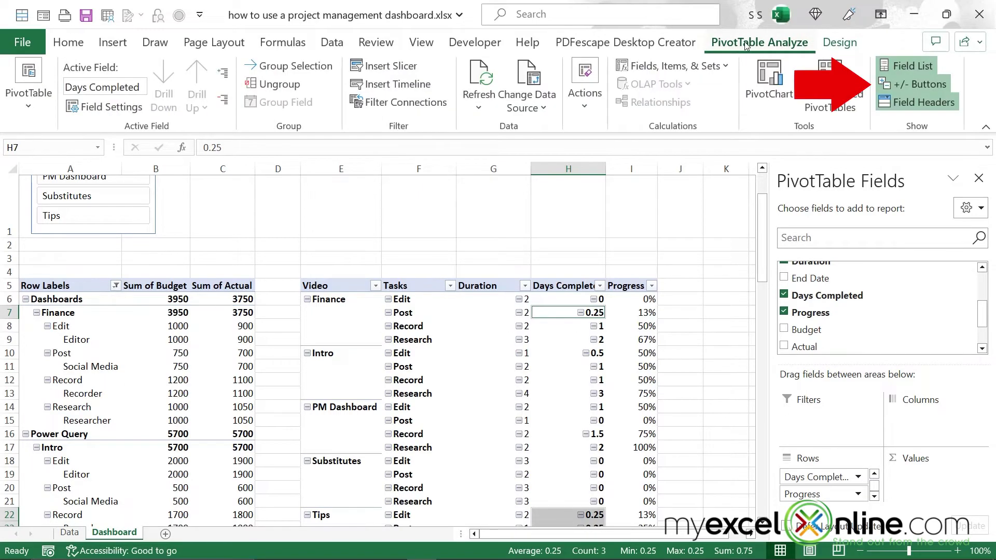
left_click(911, 83)
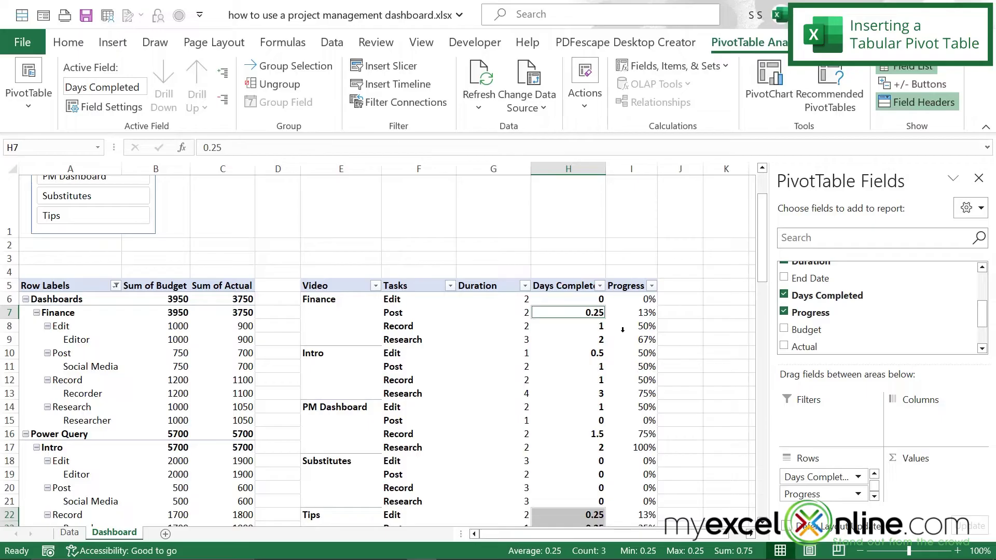
left_click(979, 178)
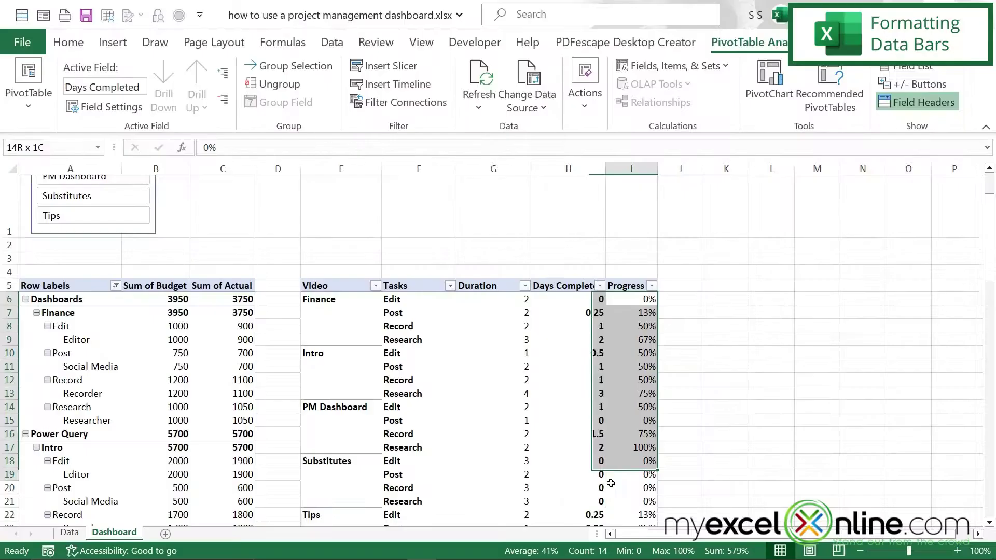
Apply light blue solid-fill data bars to all Progress values in I6:I25 of the tabular PivotTable
mouse_move(631, 482)
left_mouse_down()
mouse_move(629, 555)
mouse_move(628, 492)
left_mouse_up()
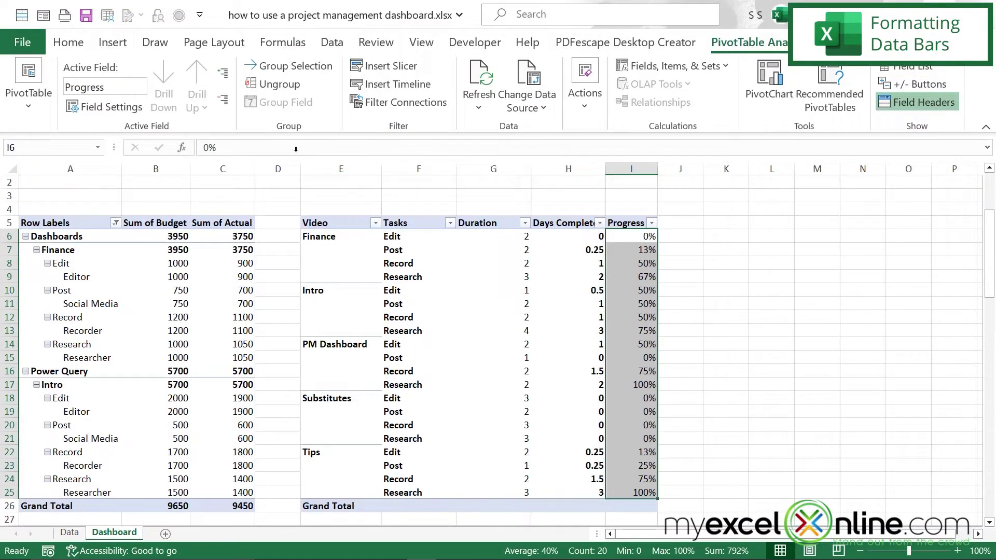
left_click(65, 46)
left_click(561, 112)
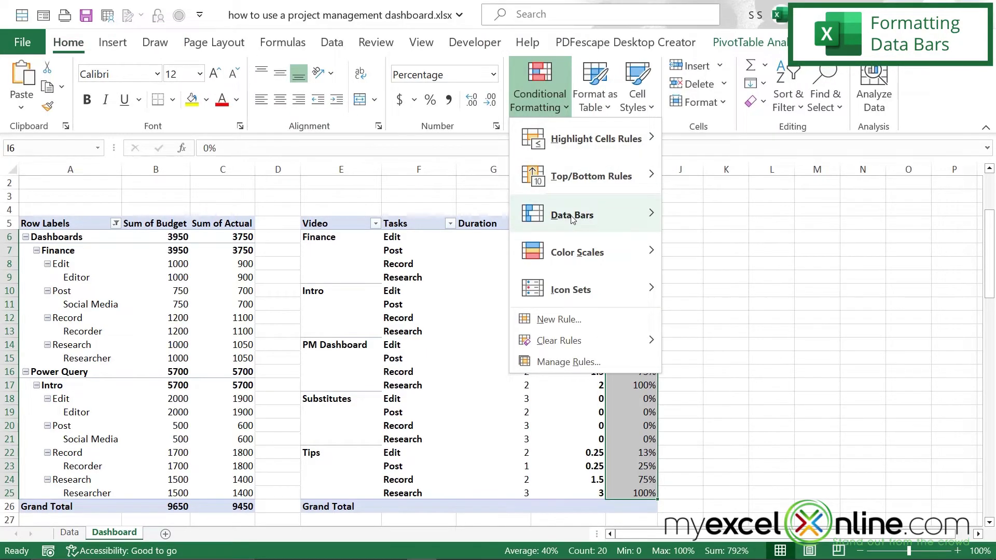
mouse_move(575, 217)
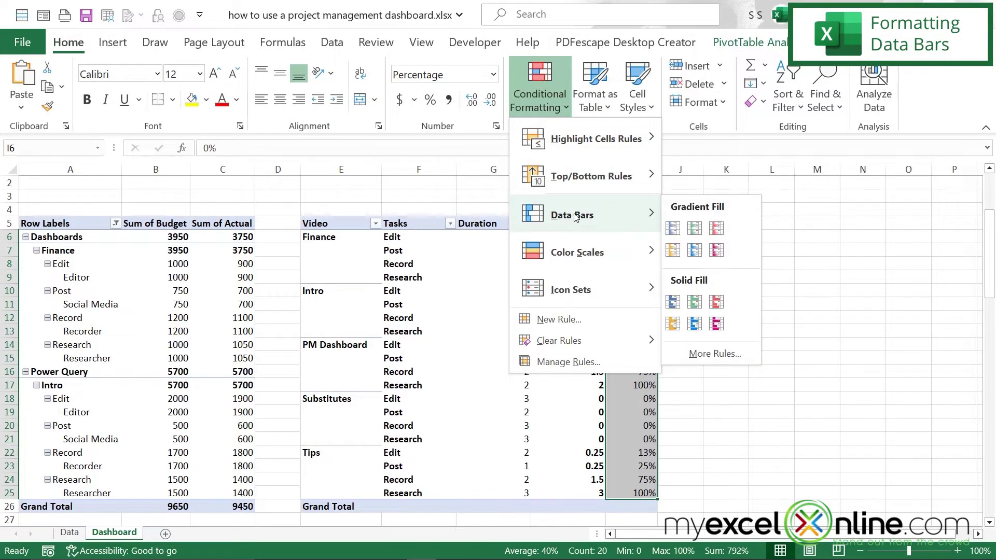
left_click(695, 324)
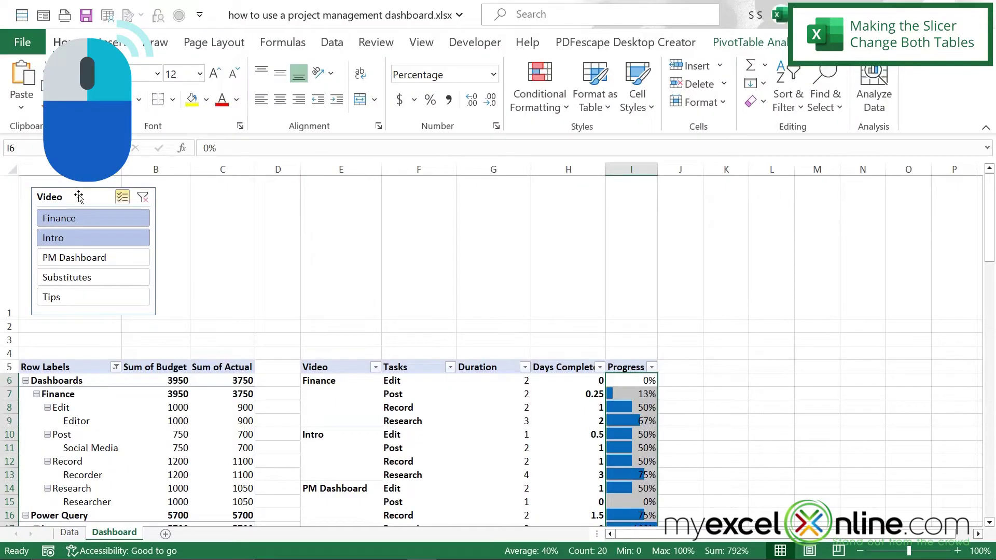
Connect the Video slicer to PivotTable5 in addition to PivotTable1
right_click(79, 194)
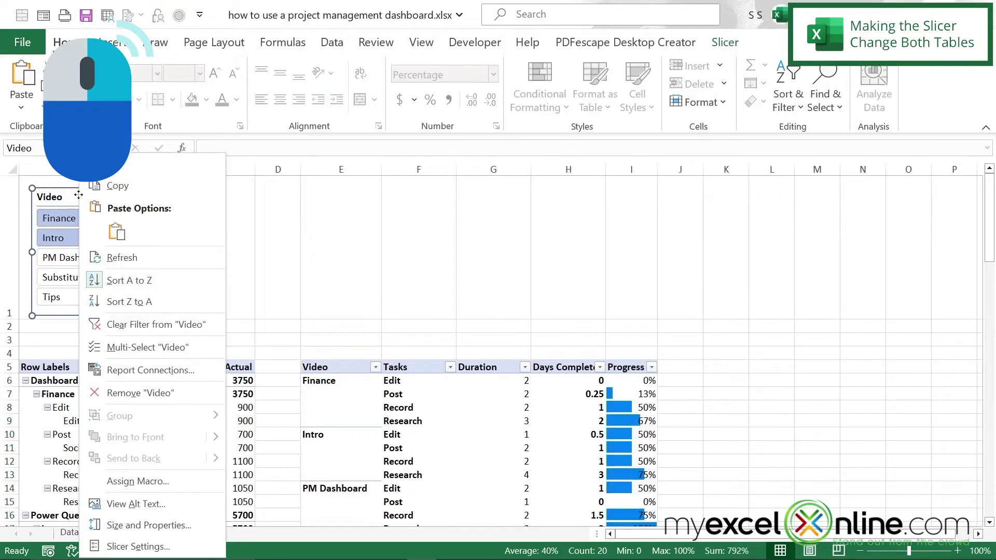
left_click(150, 371)
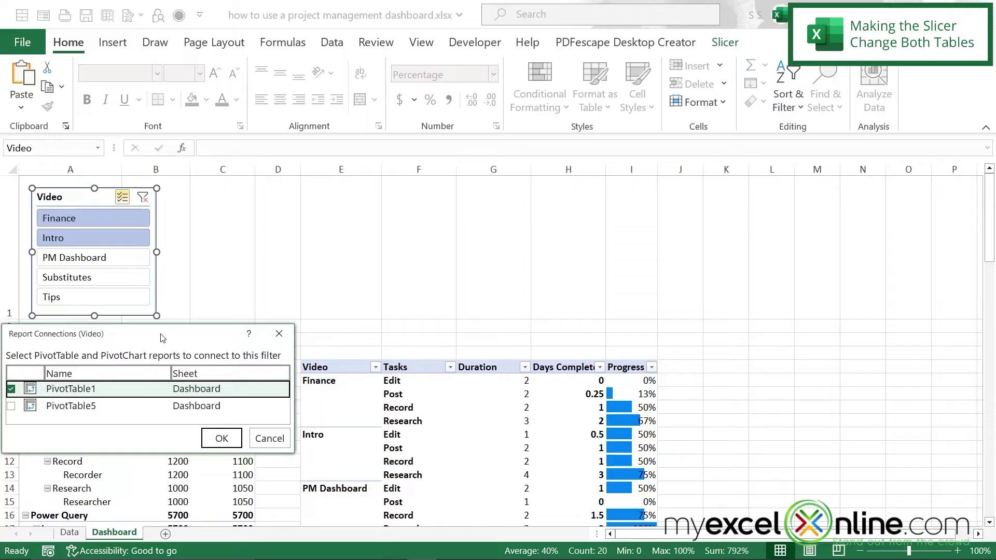
left_click_drag(162, 338, 581, 227)
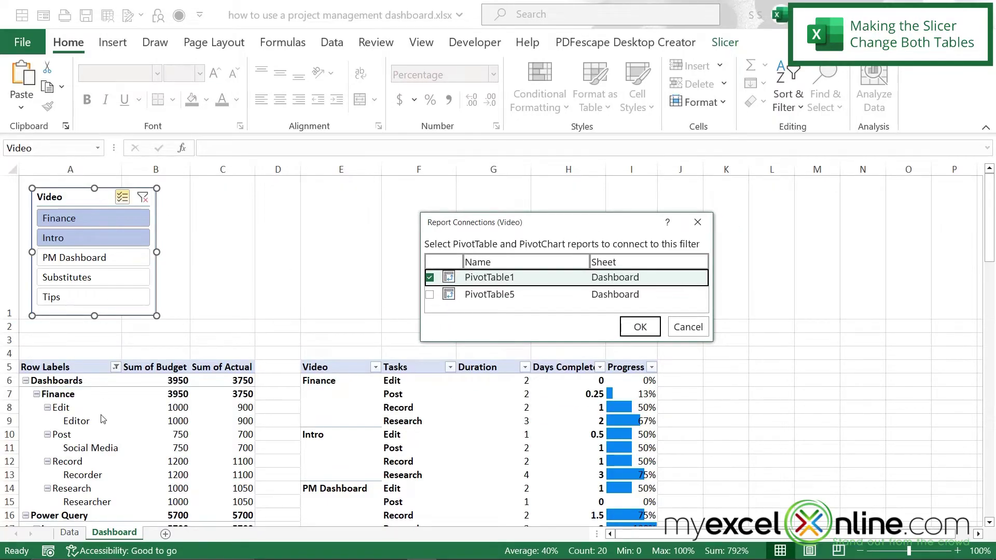
left_click(429, 295)
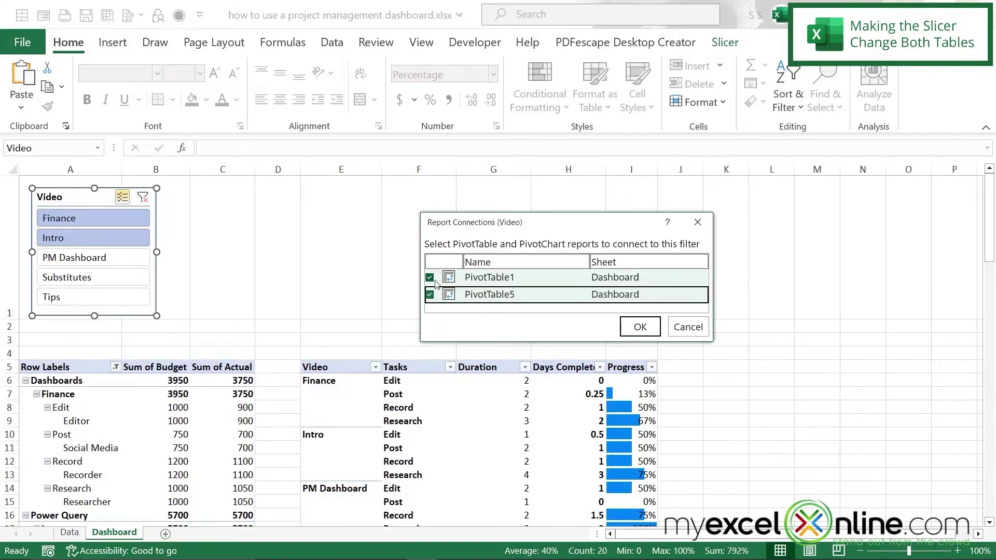
left_click(647, 328)
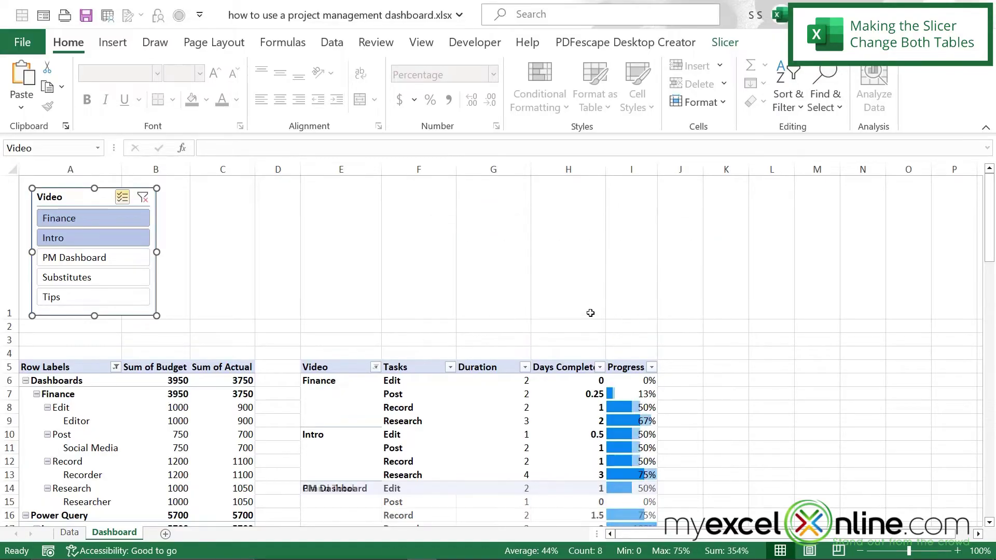
Add PM Dashboard, Substitutes and Tips to the selection in the Video slicer
left_click(71, 257)
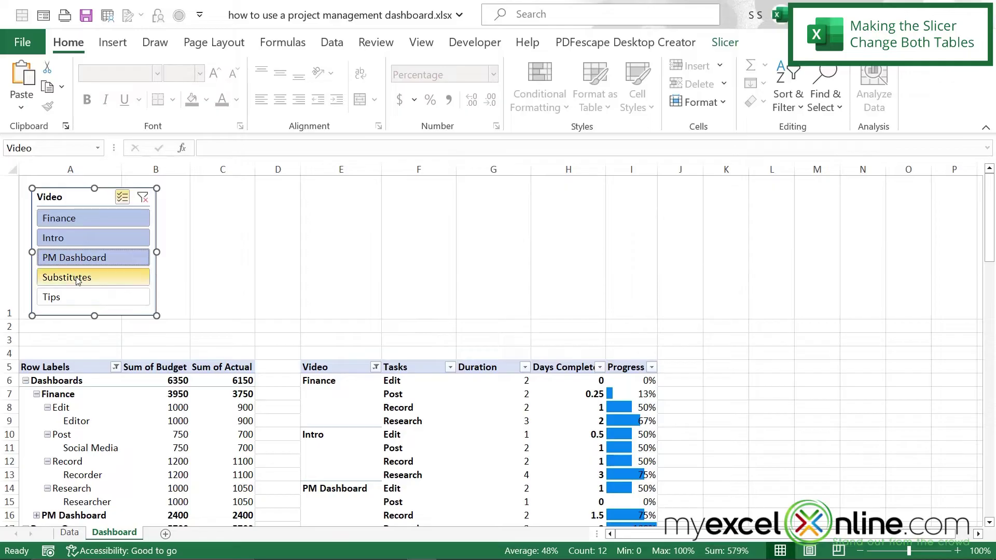
left_click(81, 277)
left_click(82, 295)
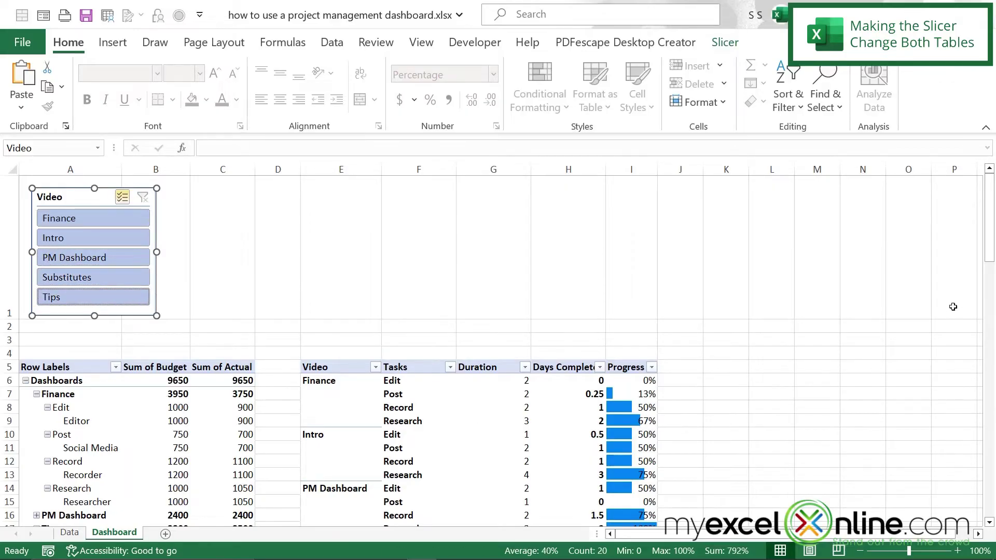
mouse_move(983, 207)
left_mouse_down()
mouse_move(981, 258)
mouse_move(980, 208)
left_mouse_up()
Deselect Tips, Substitutes and PM Dashboard in the Video slicer, keeping Finance and Intro
left_click(66, 278)
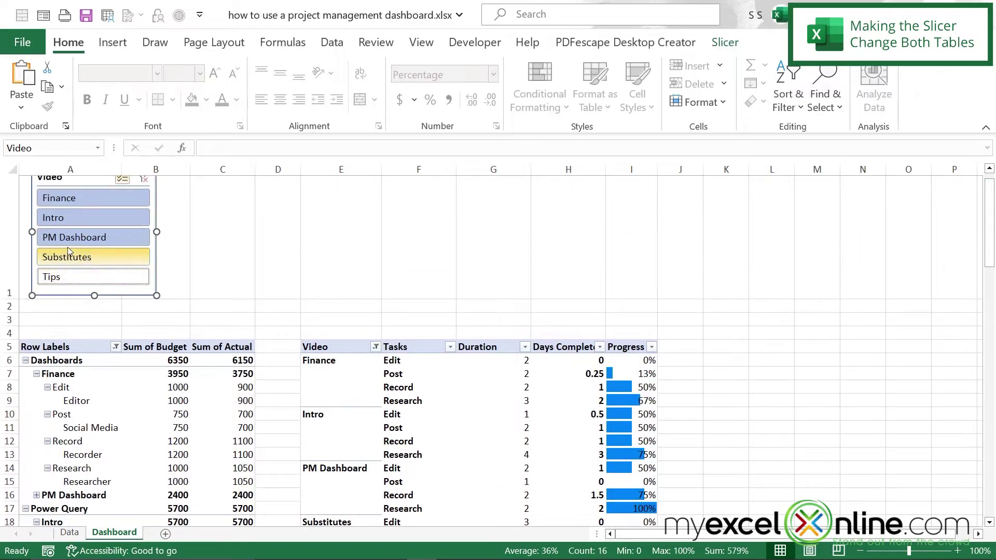
left_click(66, 258)
left_click(67, 239)
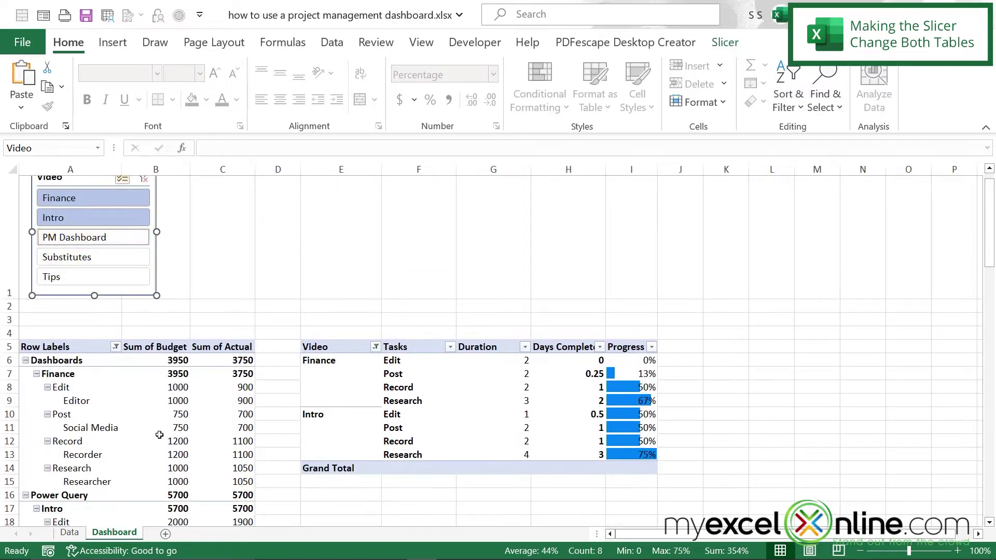
Insert a Tasks slicer for the tabular PivotTable, placed beside the Video slicer and reduced to about 2.04" high
mouse_move(983, 210)
left_mouse_down()
mouse_move(994, 288)
mouse_move(993, 206)
left_mouse_up()
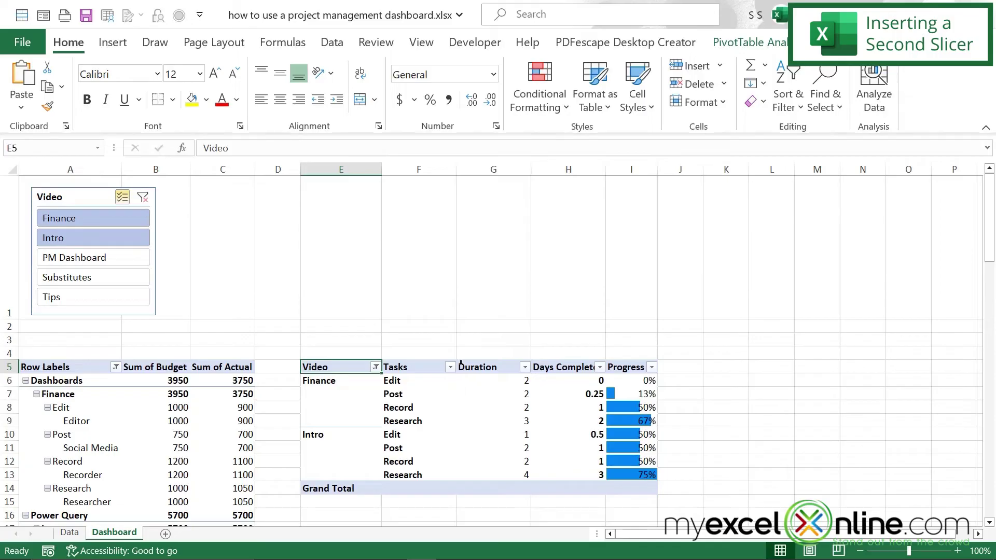
left_click(119, 45)
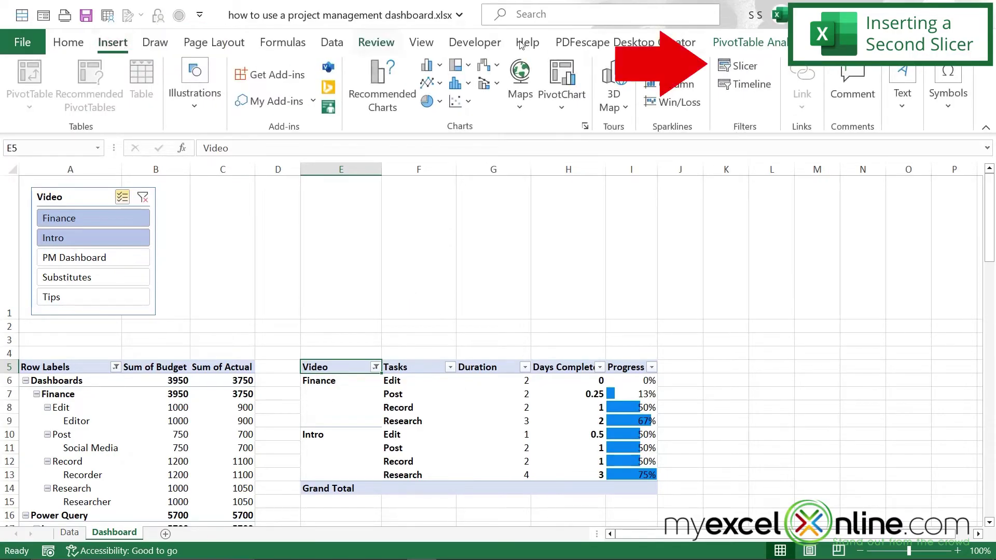
left_click(744, 66)
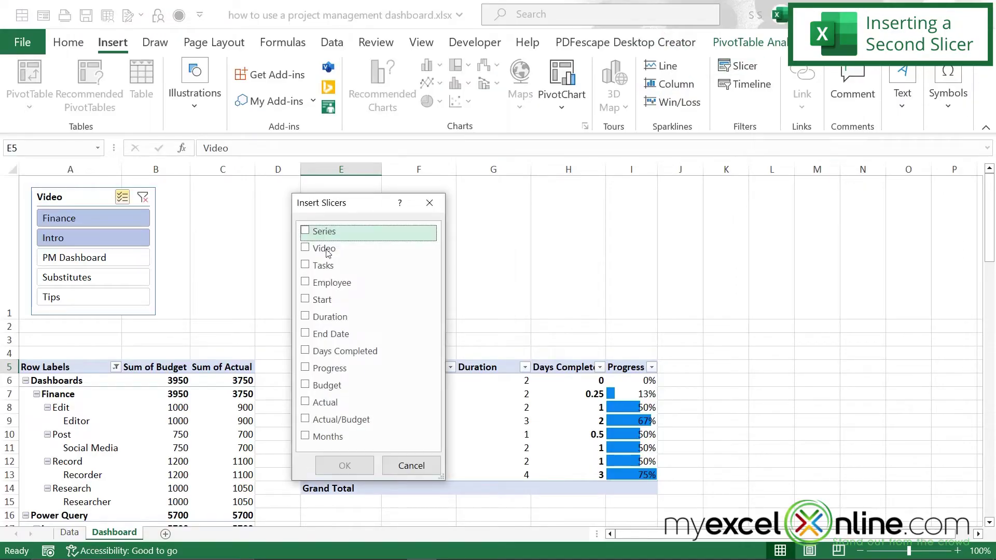
left_click(307, 266)
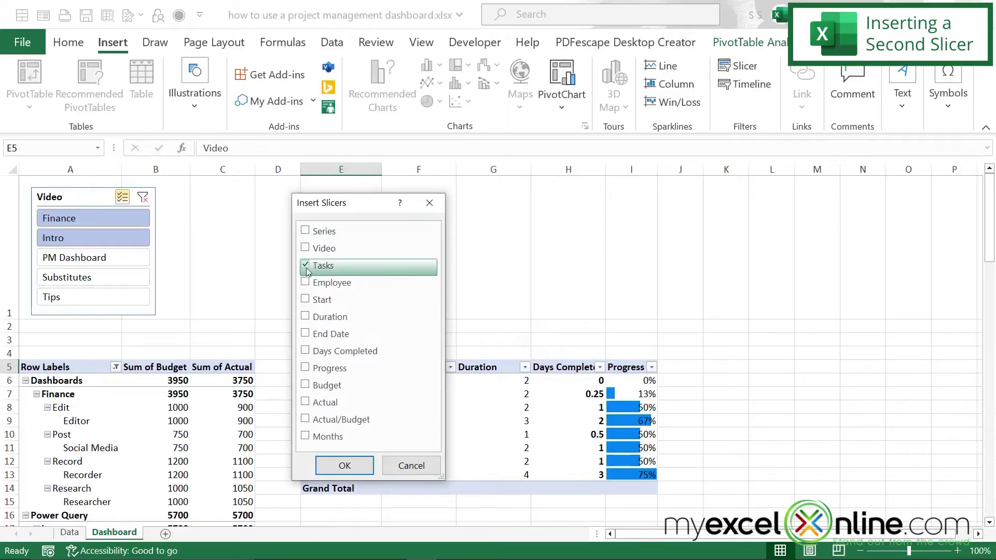
left_click(351, 465)
left_click_drag(477, 324, 208, 194)
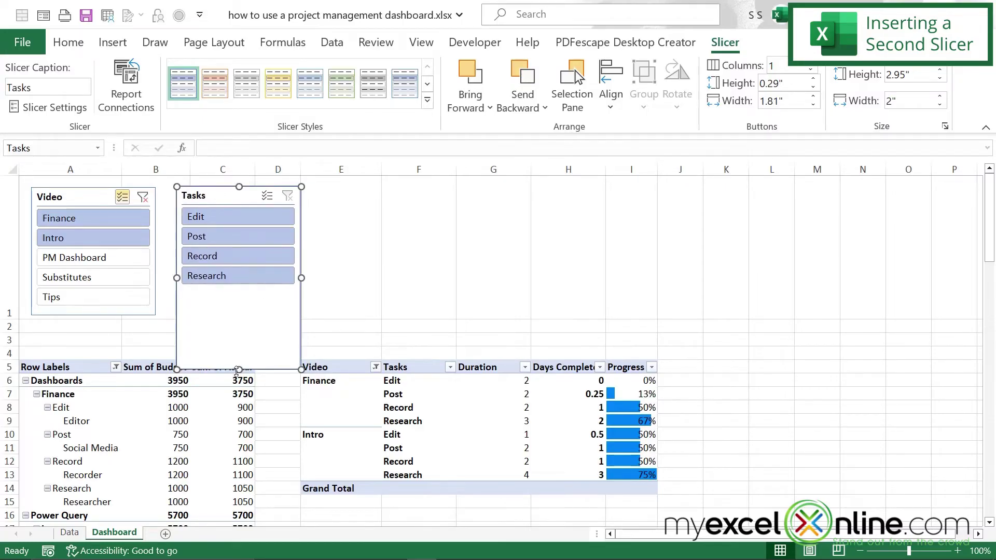
left_click_drag(238, 369, 246, 313)
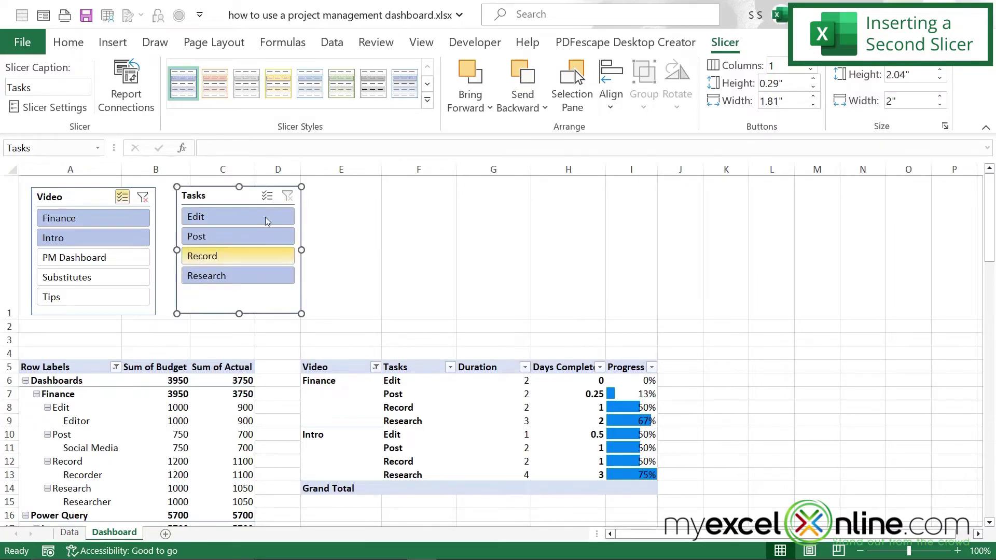
Connect the Tasks slicer to PivotTable1 as well as PivotTable5 and enable multi-select on it
right_click(265, 293)
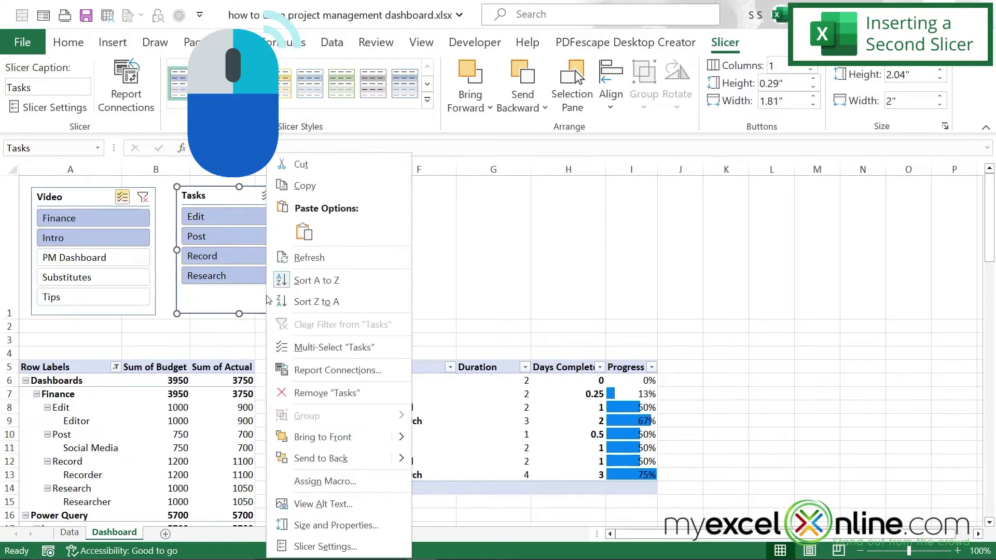
left_click(327, 368)
left_click(186, 383)
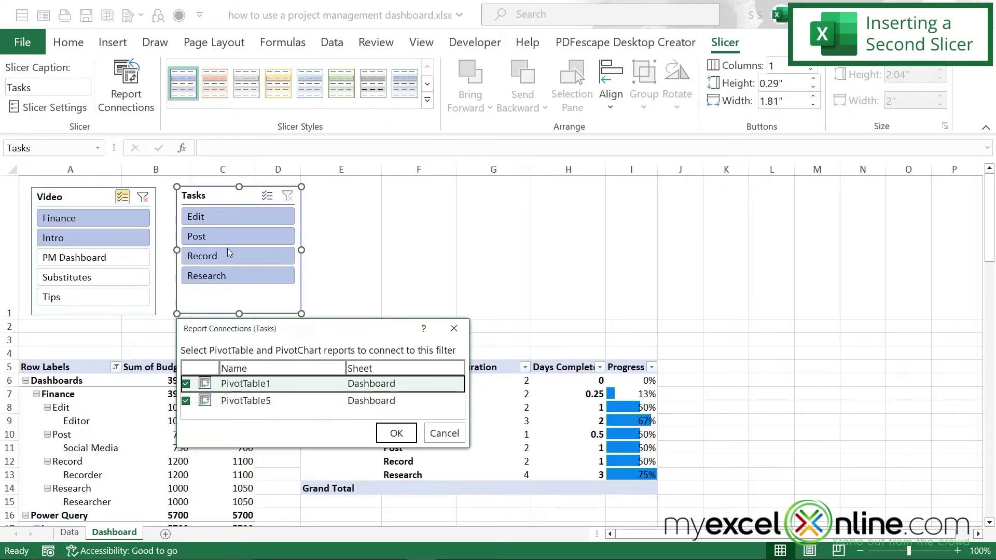
left_click(394, 434)
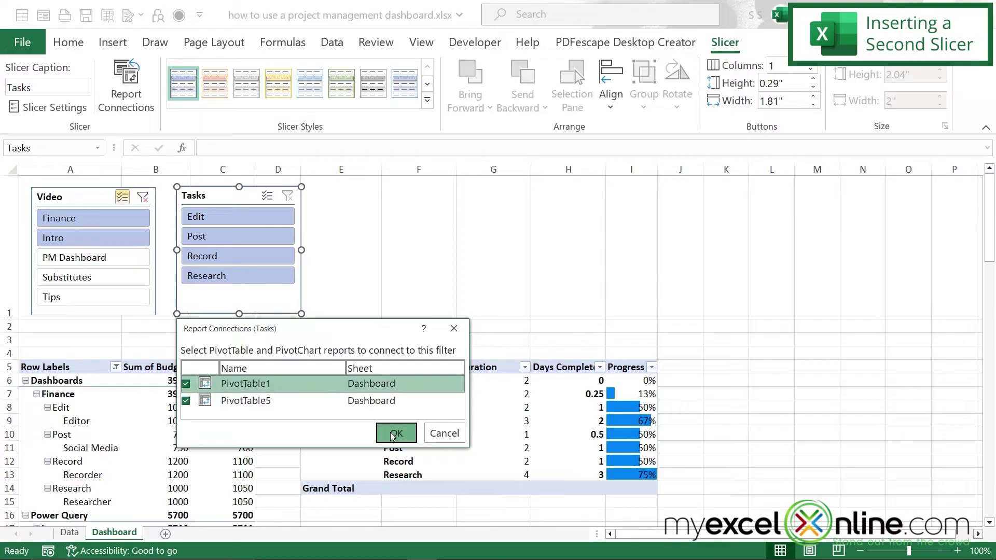
left_click(341, 249)
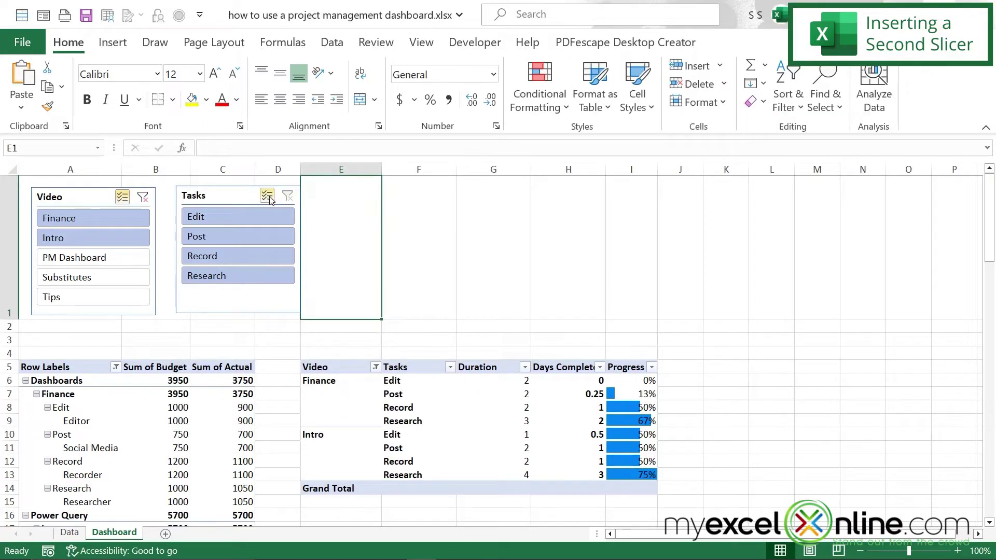
left_click(269, 193)
Filter both PivotTables to the Finance video only with the Video slicer
left_click_drag(93, 297, 74, 257)
left_click(74, 257)
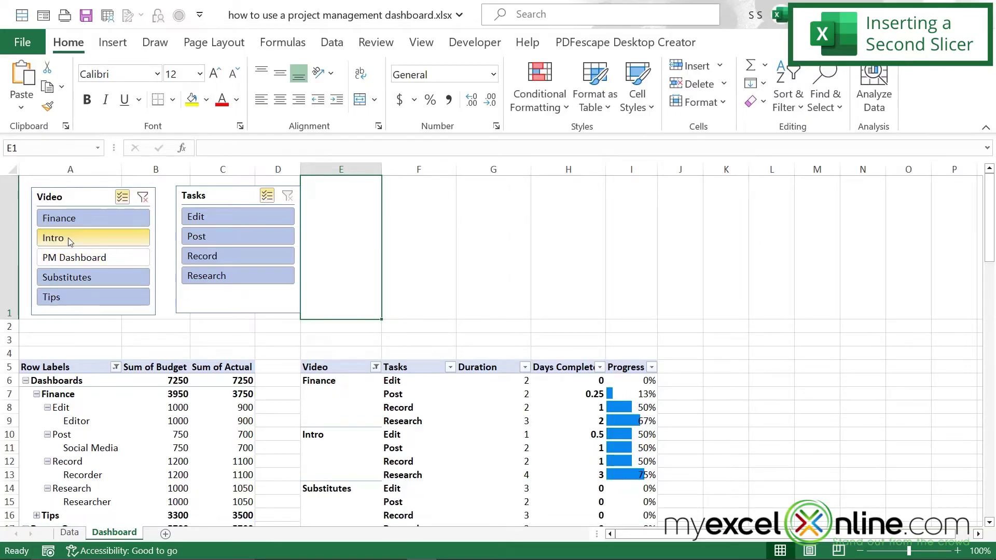
left_click(71, 239)
left_click(70, 277)
left_click(70, 297)
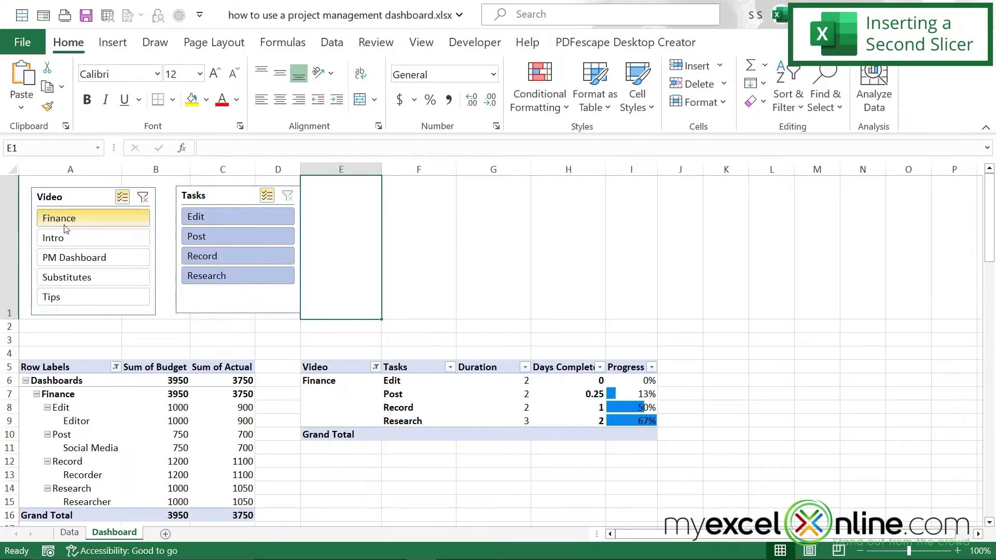
Deselect Post, Record and Research in the Tasks slicer so that only Edit is kept
left_click(207, 238)
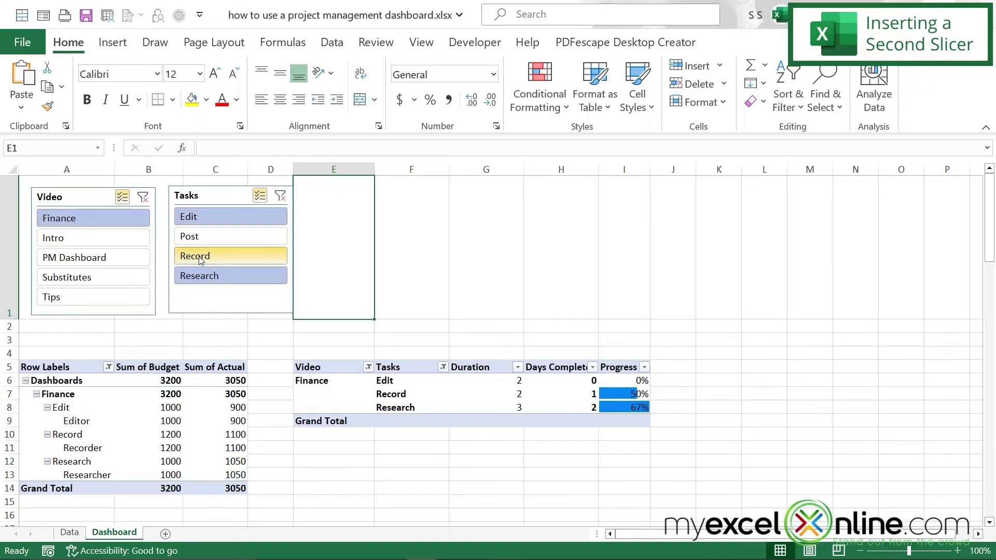
left_click(200, 257)
left_click(200, 276)
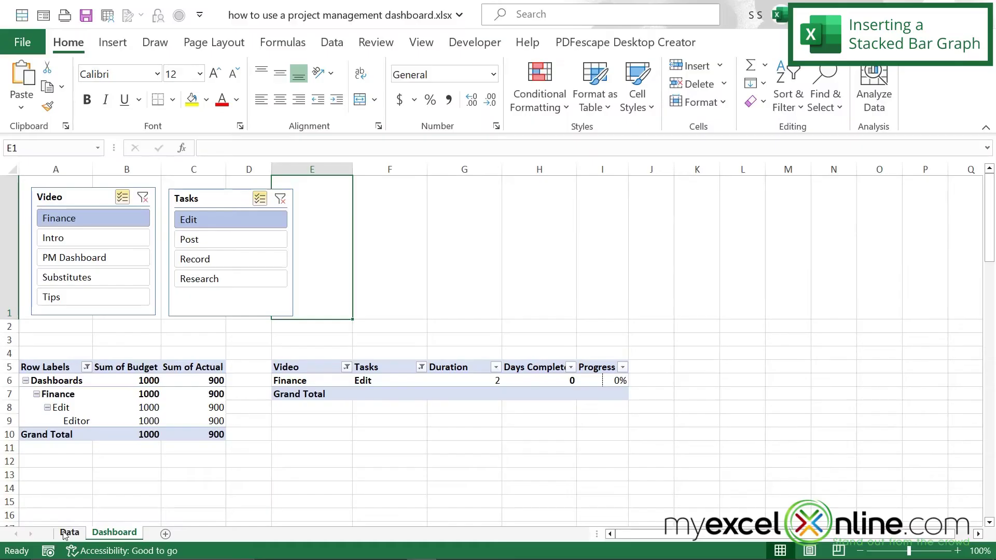
On the Data sheet, enter the status labels Complete, In progress and Not Started in cells N1 to N3
left_click(65, 534)
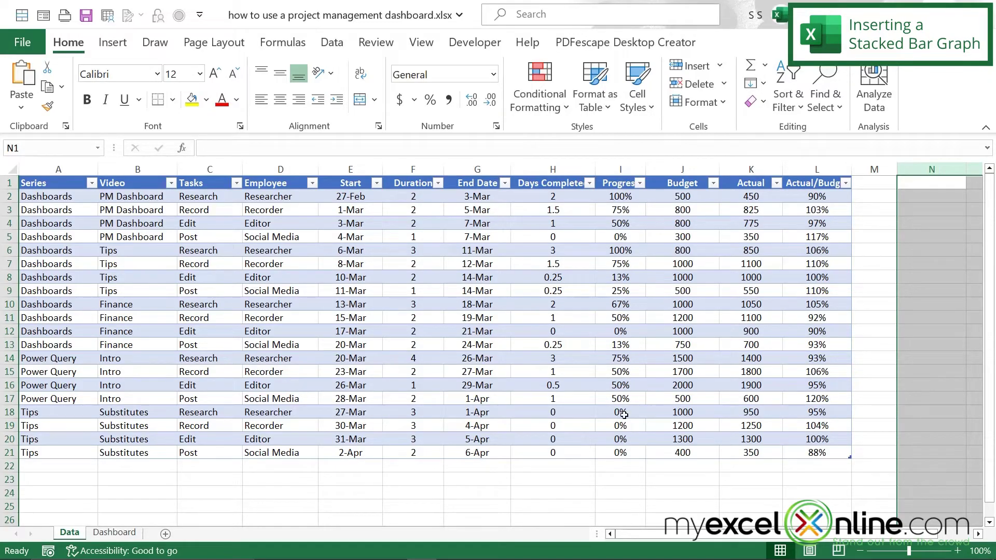
left_click(917, 185)
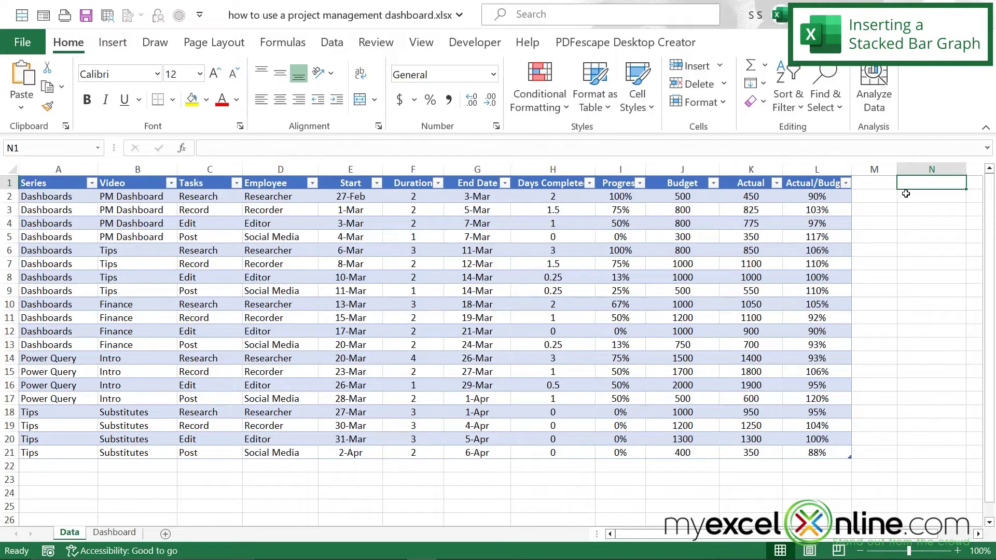
type("Complete")
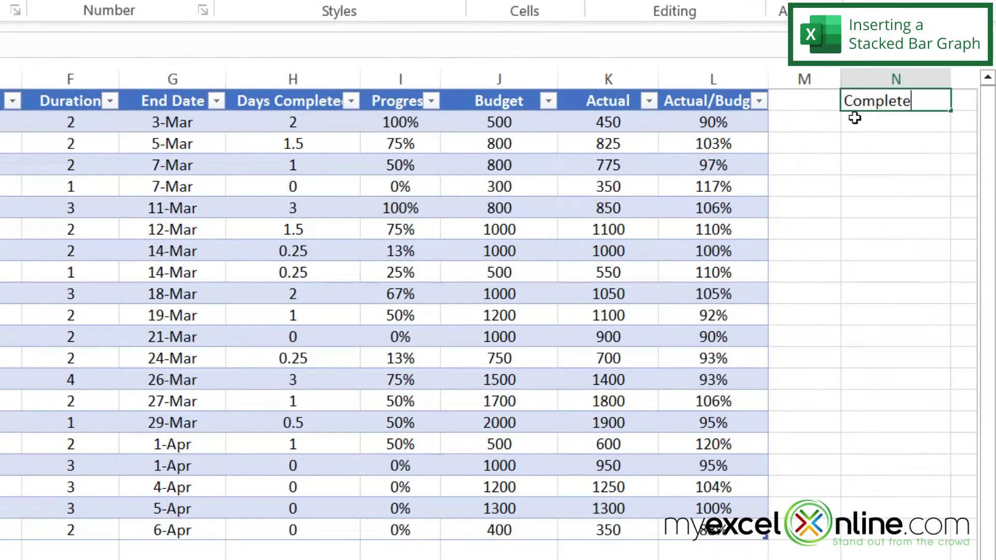
key("Return")
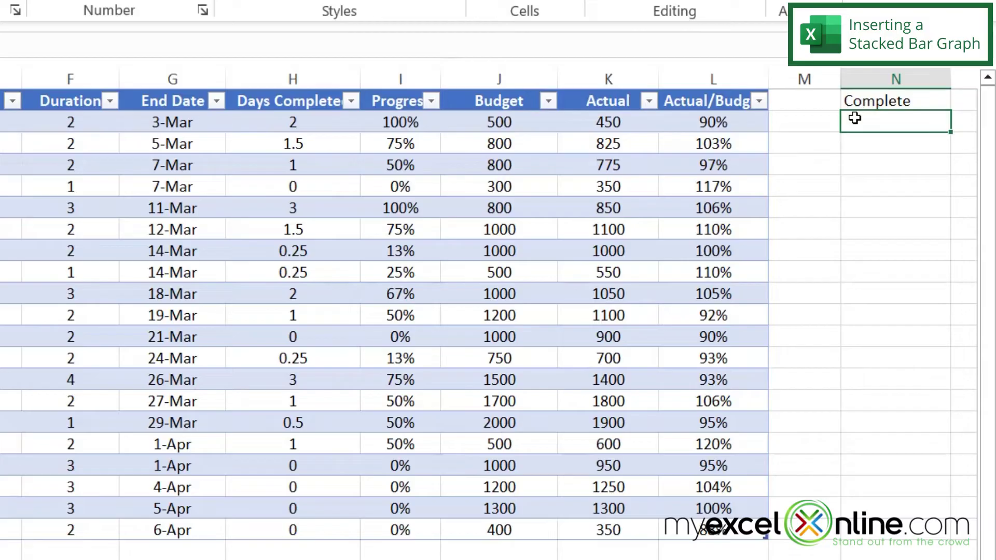
type("In progress")
key("Return")
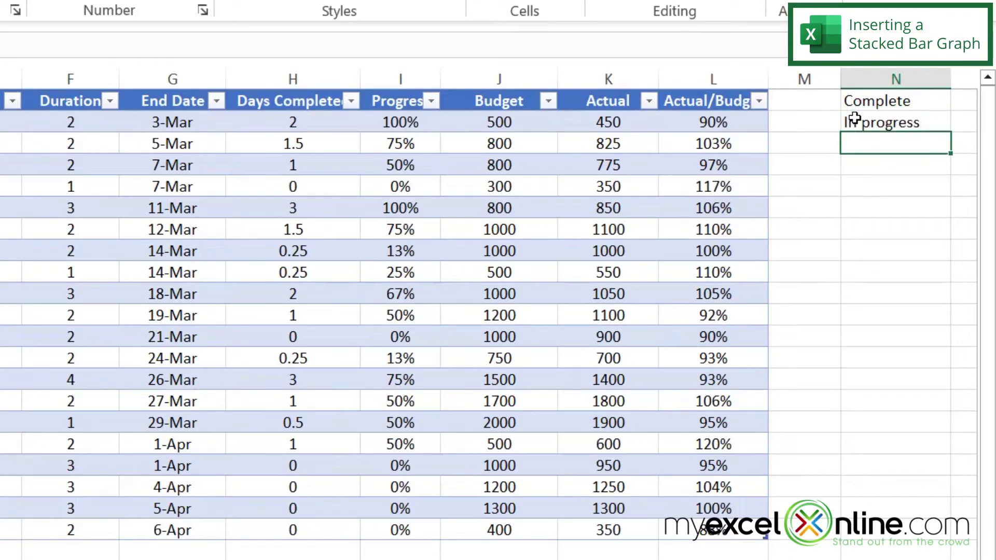
type("Not Started")
key("Return")
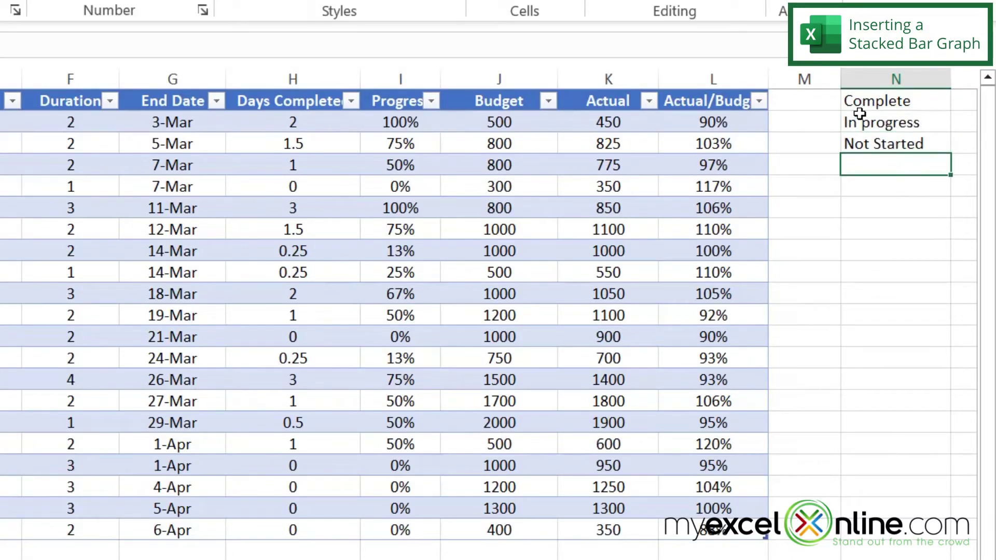
In O1, count the completed tasks with =COUNTIF(Table2[Progress],1)
scroll(860, 113, "right", 2)
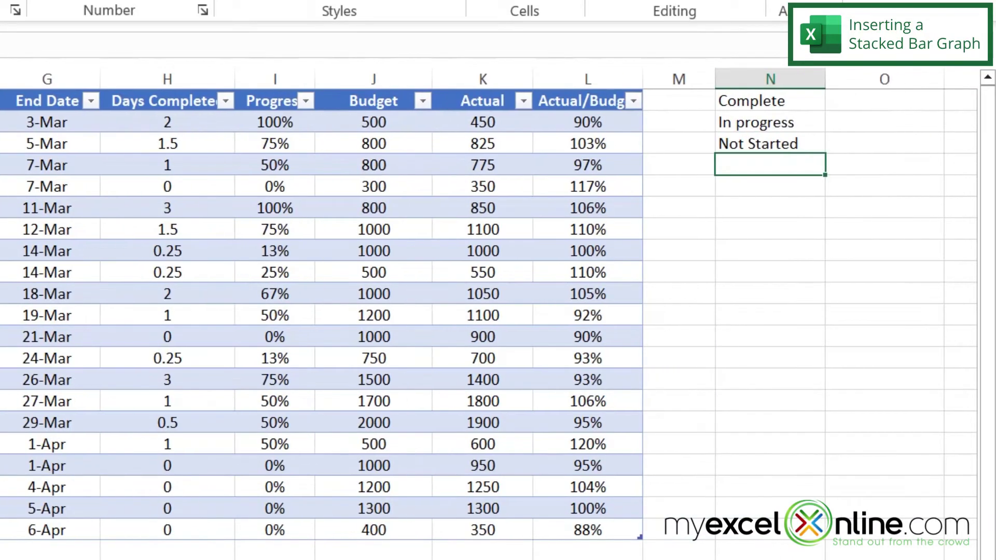
left_click(857, 99)
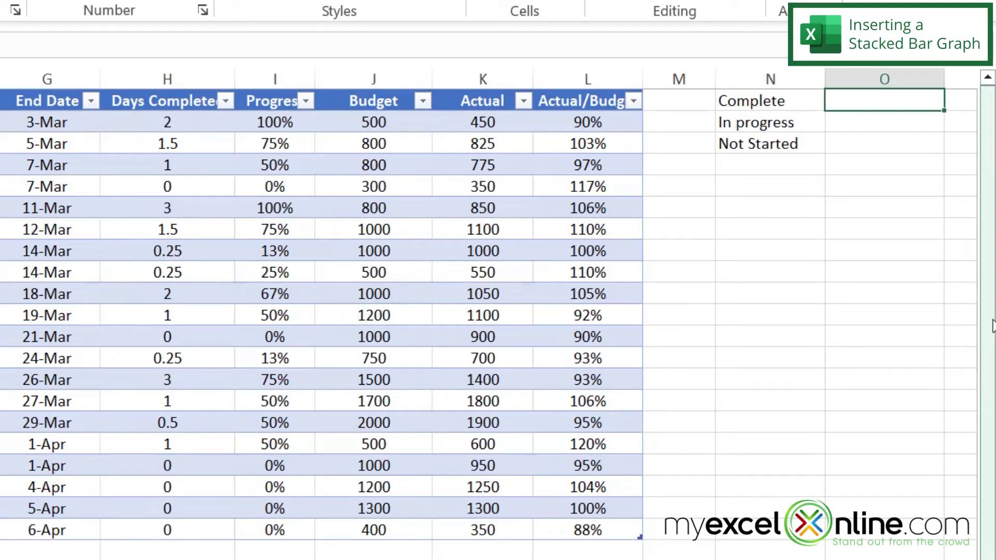
type("=countif(")
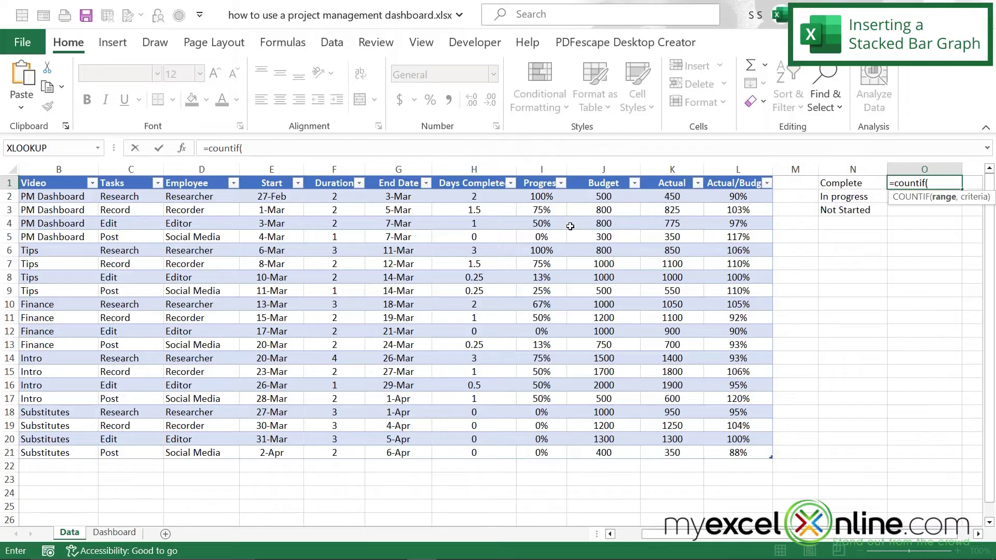
left_click_drag(545, 196, 560, 464)
type(",")
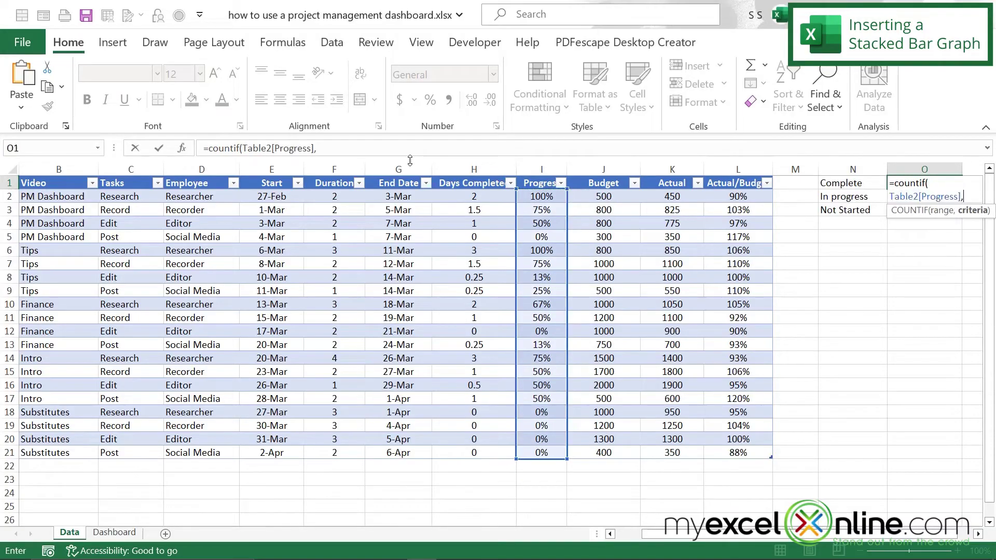
type("1)")
key("Return")
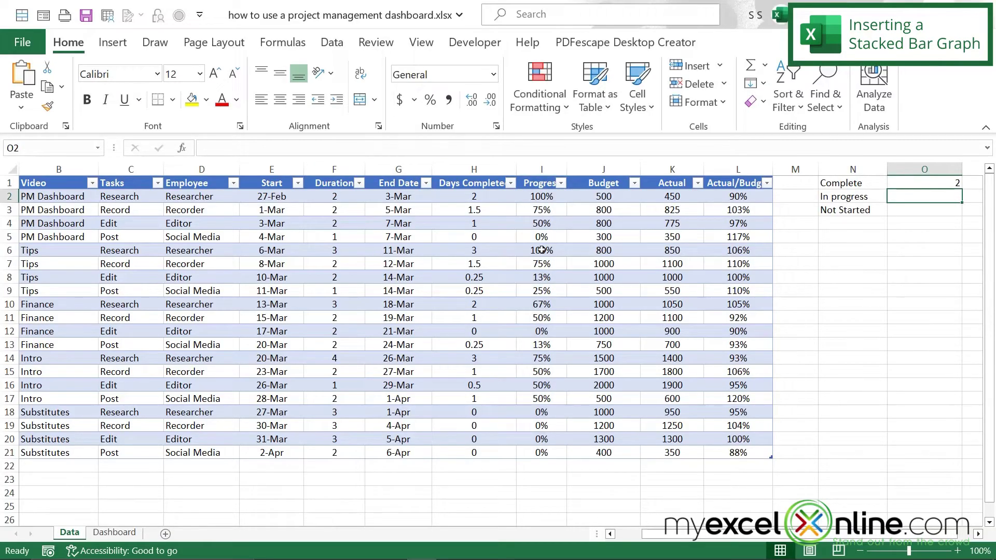
In O3, count the tasks not started with =COUNTIF(Table2[Progress],0)
left_click(902, 211)
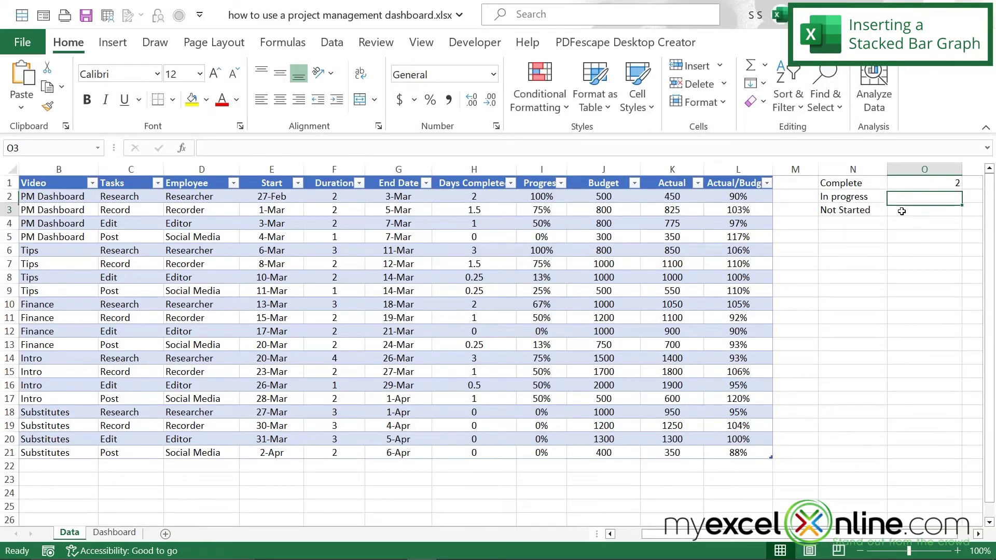
type("=")
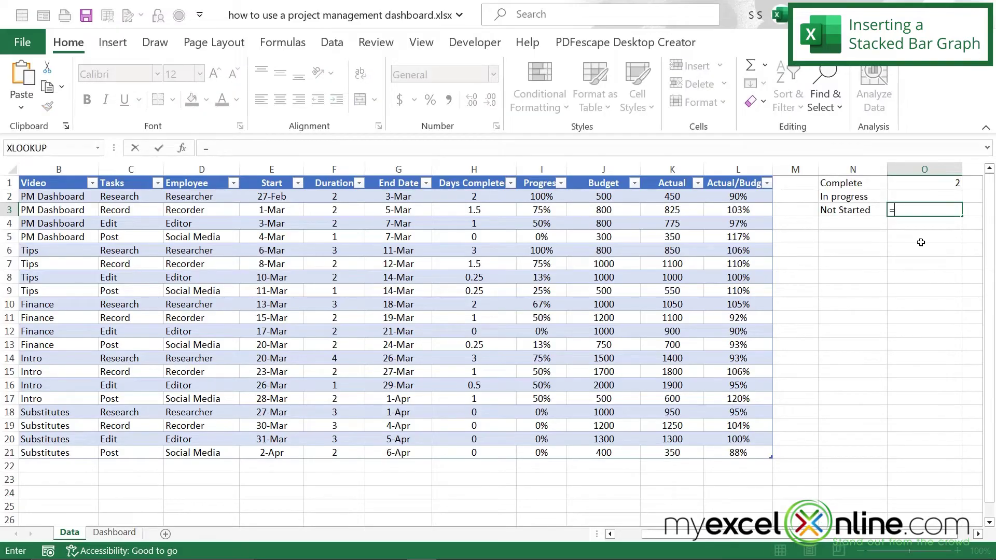
type("countif(")
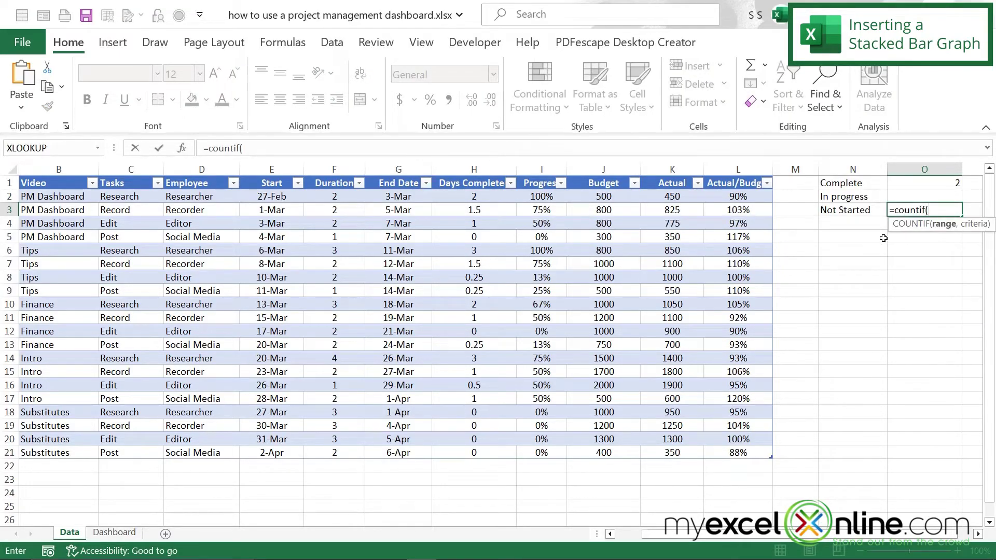
left_click_drag(541, 196, 525, 434)
type(",")
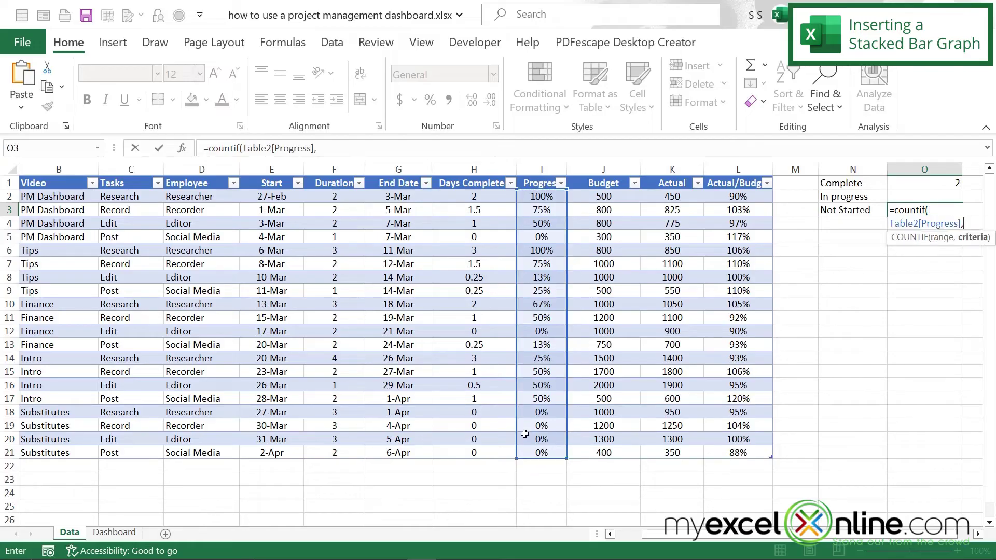
type("0)")
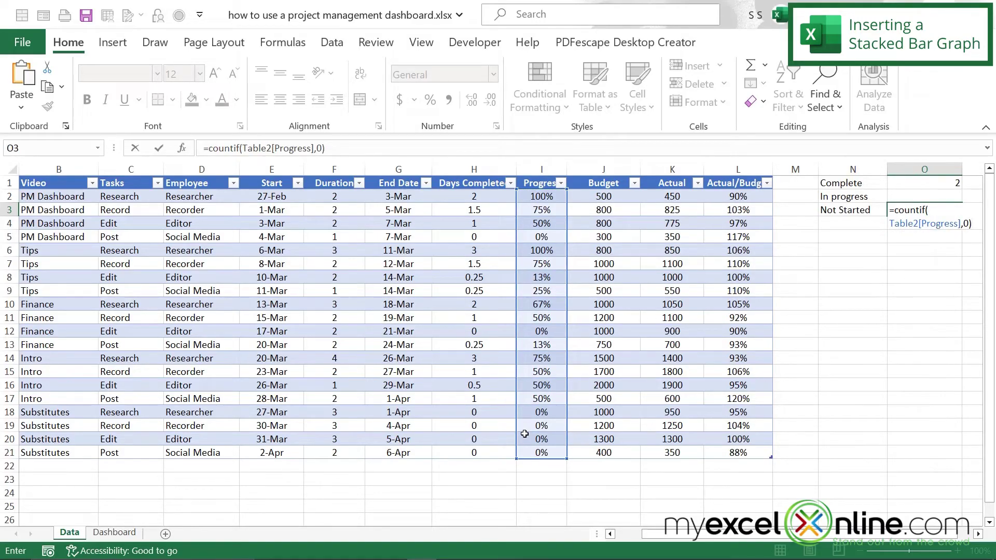
key("Return")
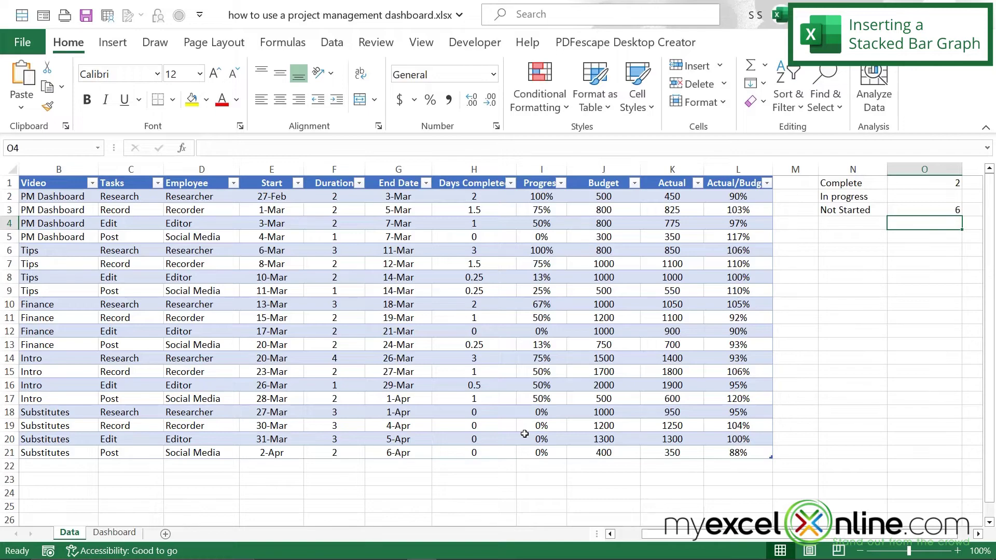
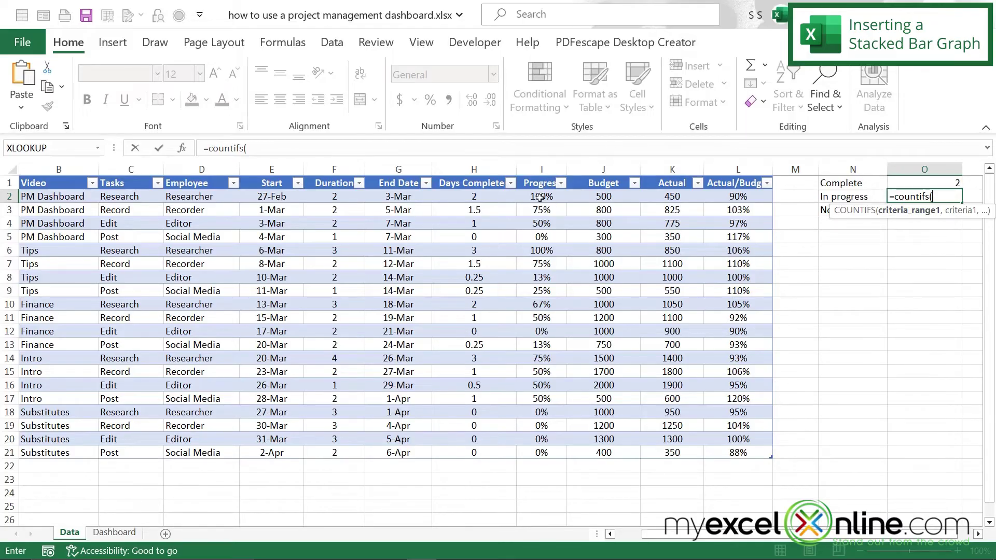
In O2, try to count the tasks in progress with =COUNTIFS(Table2[Progress],>0,Table2[Progress],<1)
left_click_drag(540, 197, 542, 454)
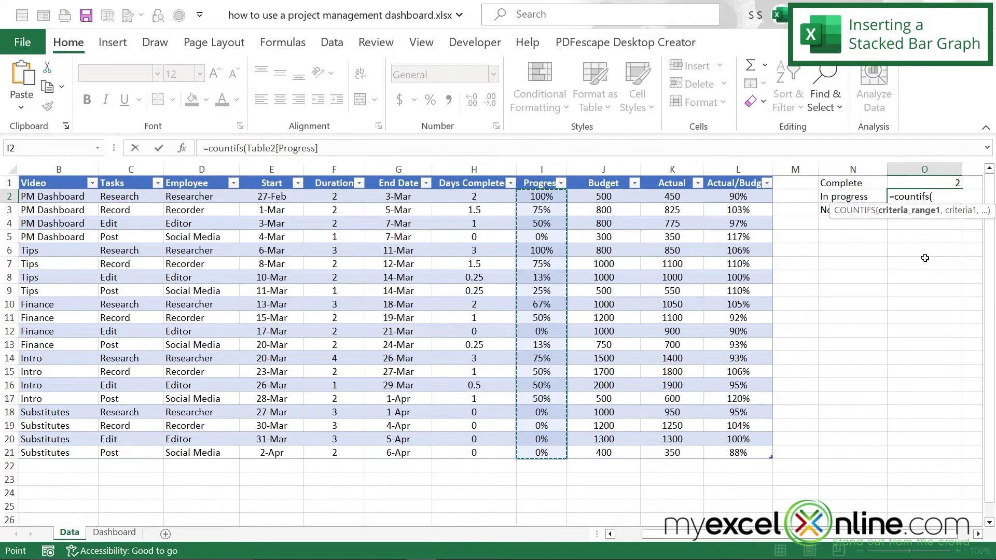
type(",")
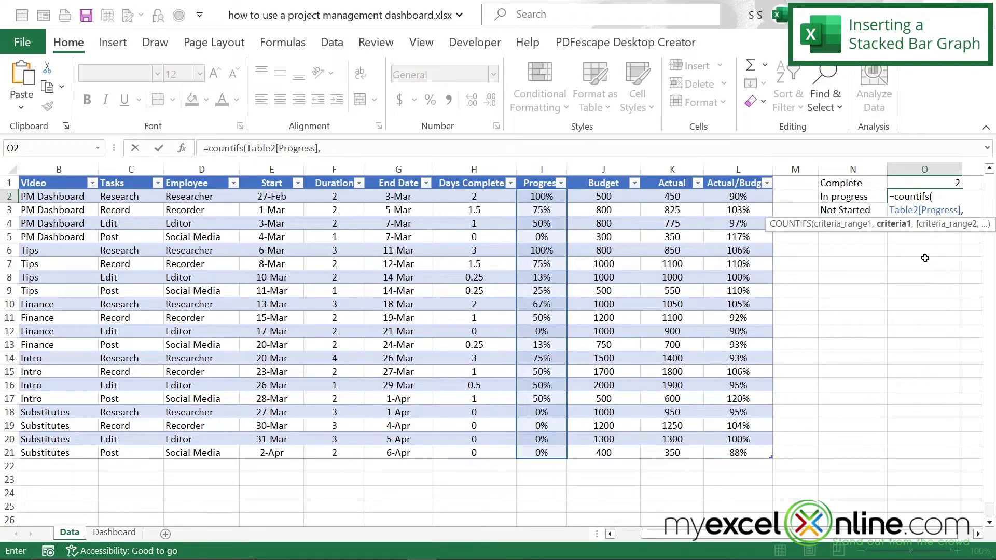
type(">0,")
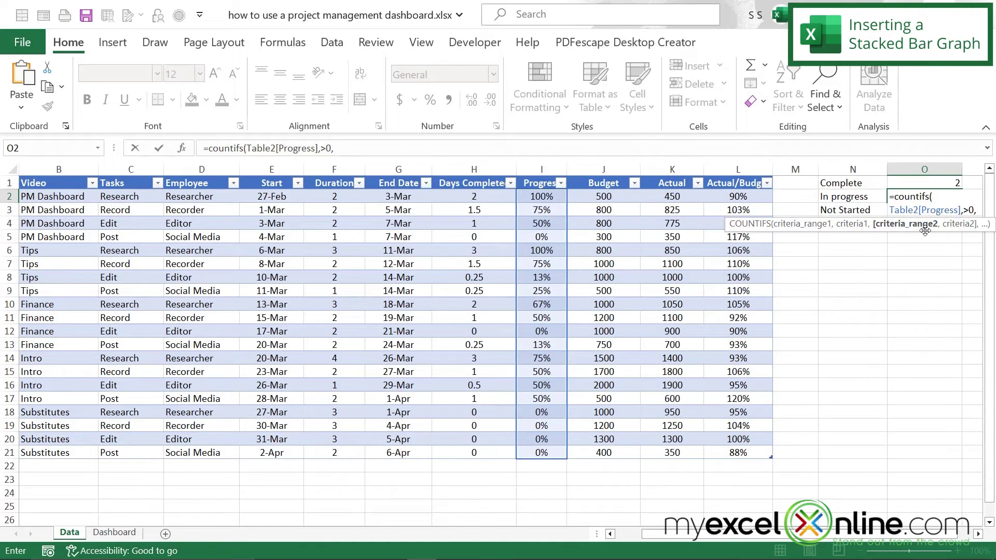
left_click_drag(539, 199, 540, 453)
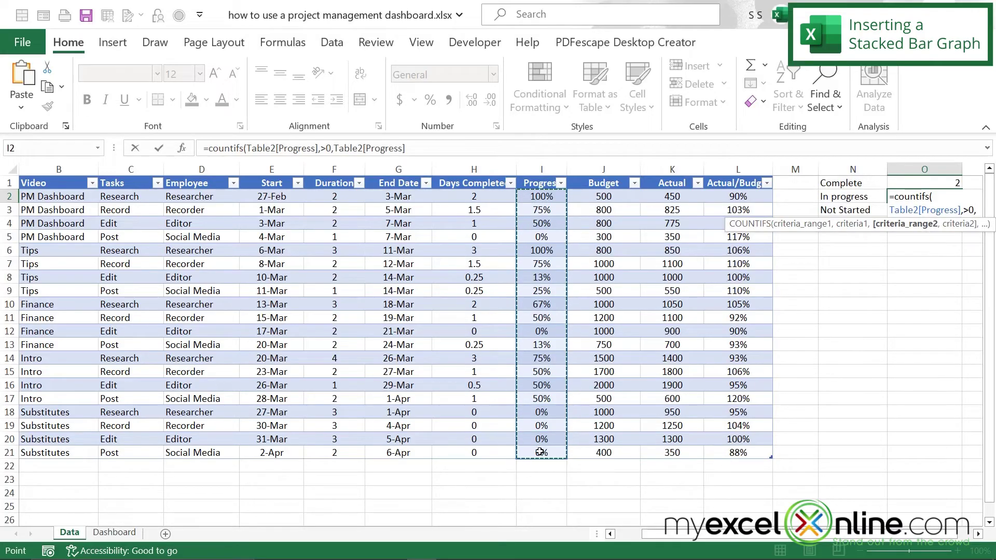
type(",<1")
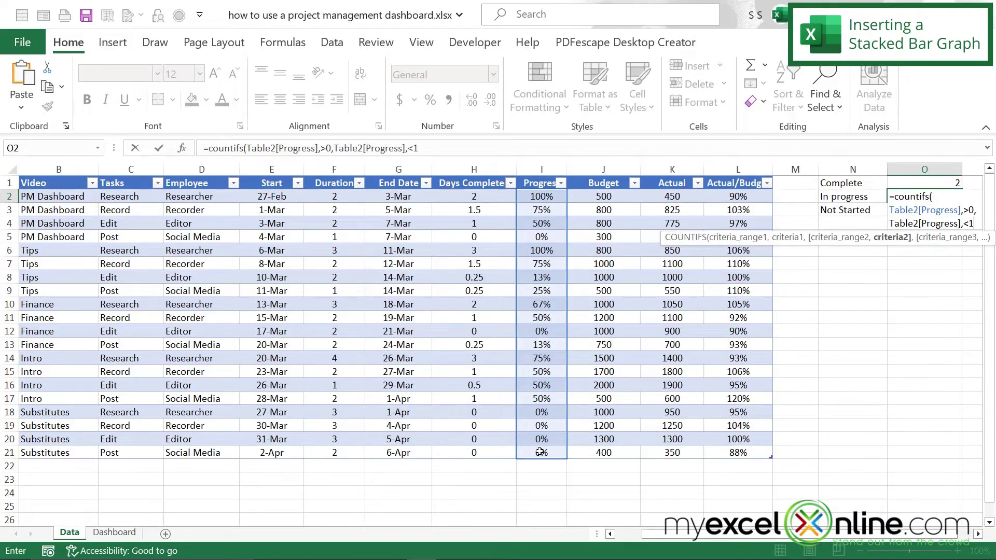
type(")")
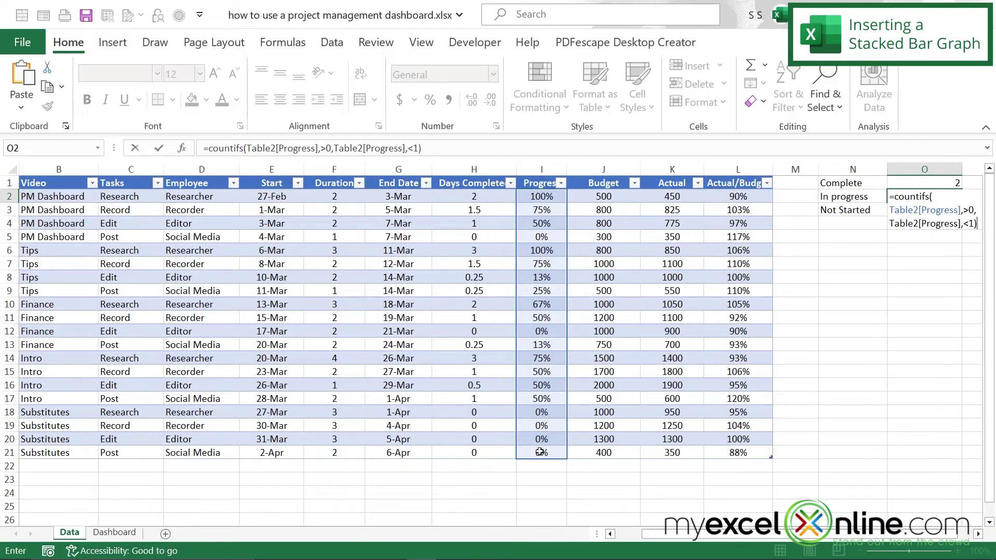
key("Return")
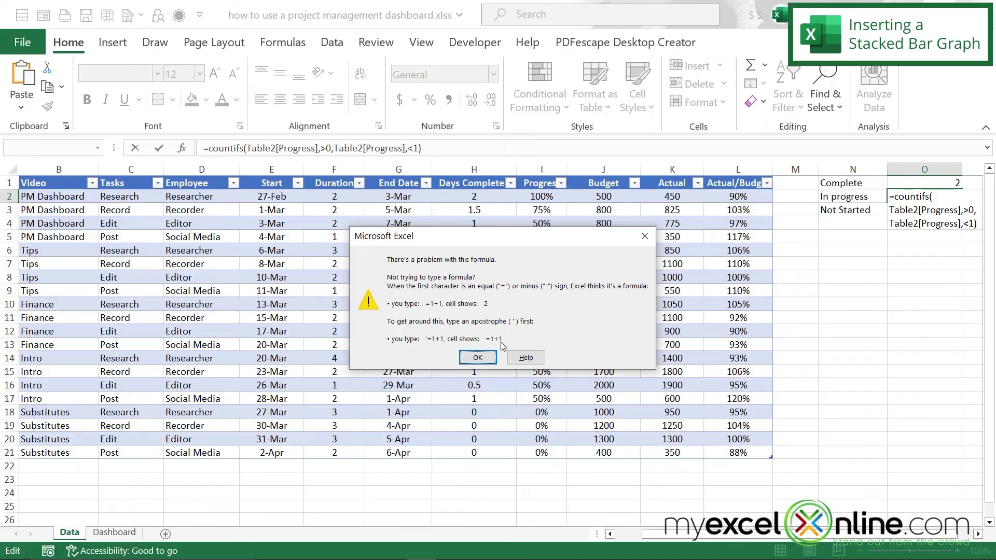
left_click(478, 358)
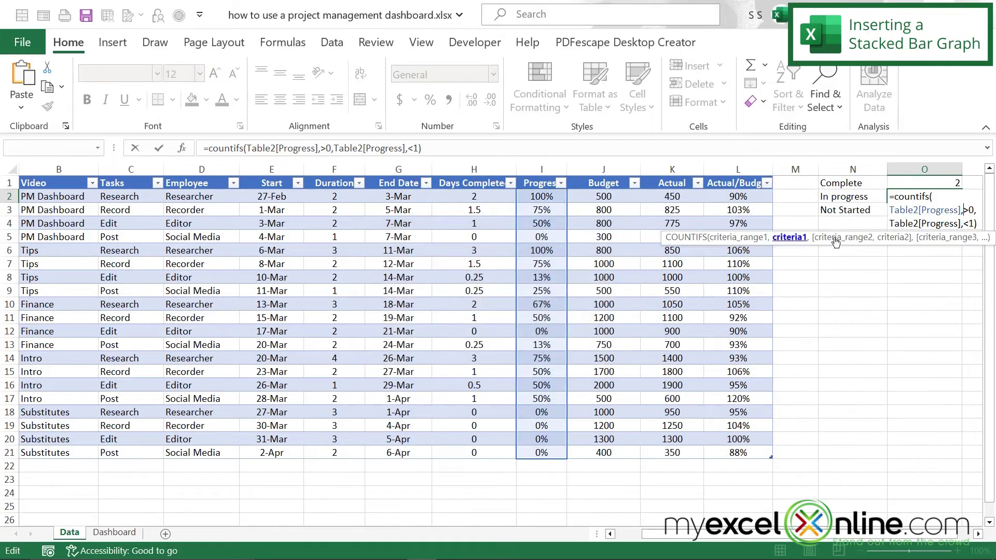
Enclose both criteria of the O2 formula in quotation marks, giving =COUNTIFS(Table2[Progress],">0",Table2[Progress],"<1")
type("\"")
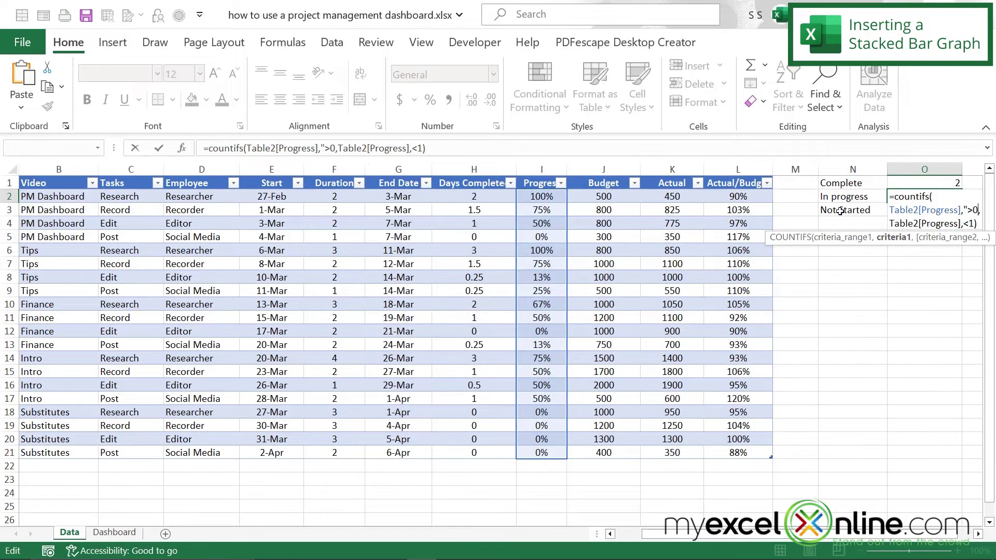
key("Right")
key("Right")
type("\"")
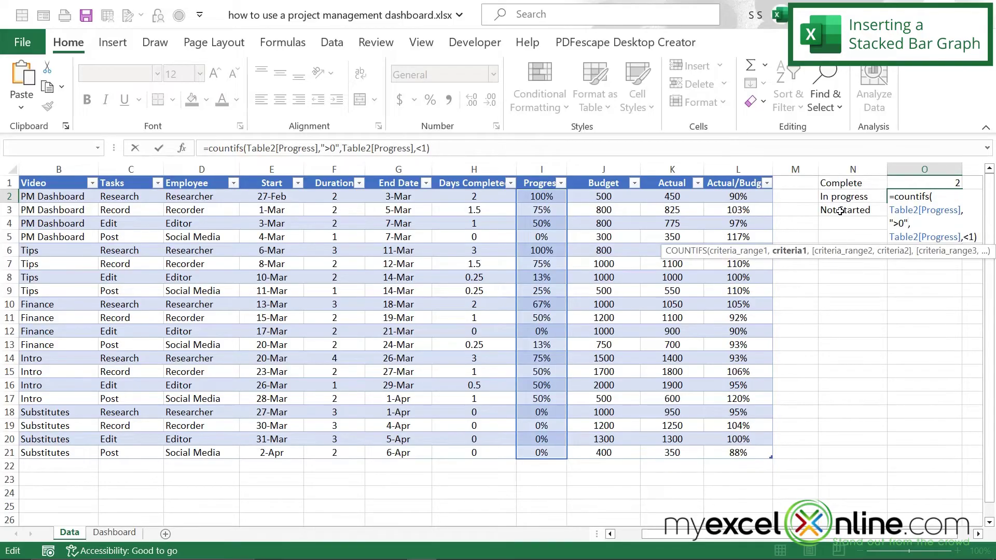
left_click(966, 237)
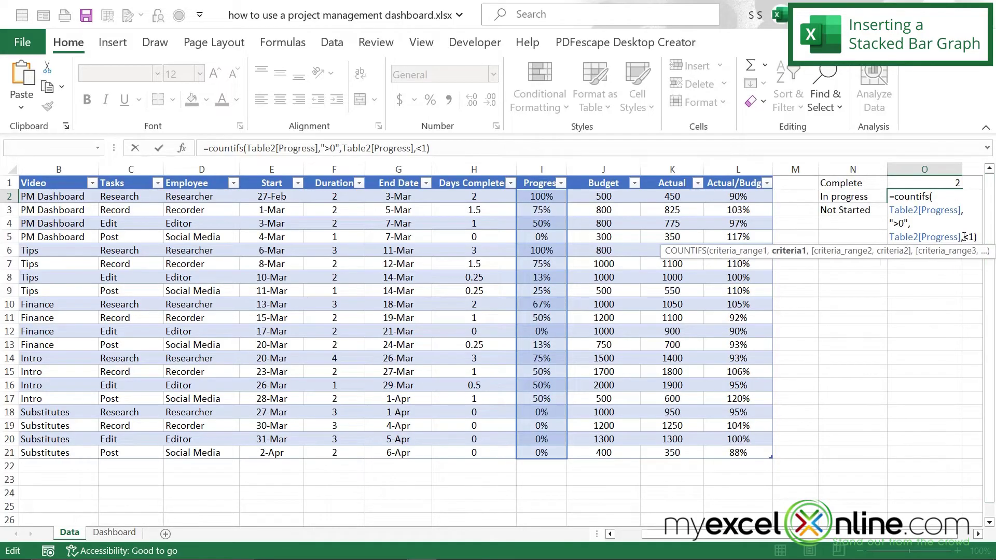
type("\"")
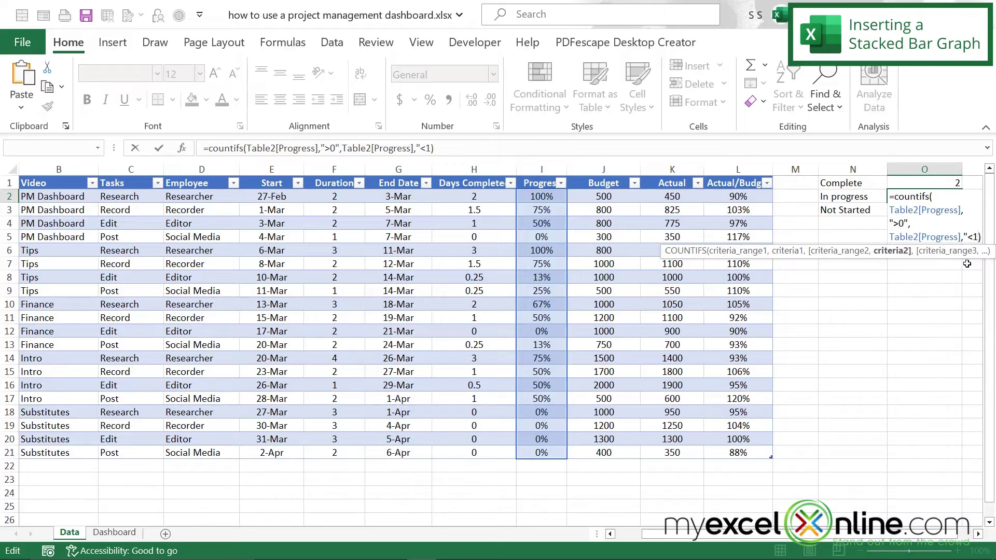
key("Right")
key("Right")
type("\"")
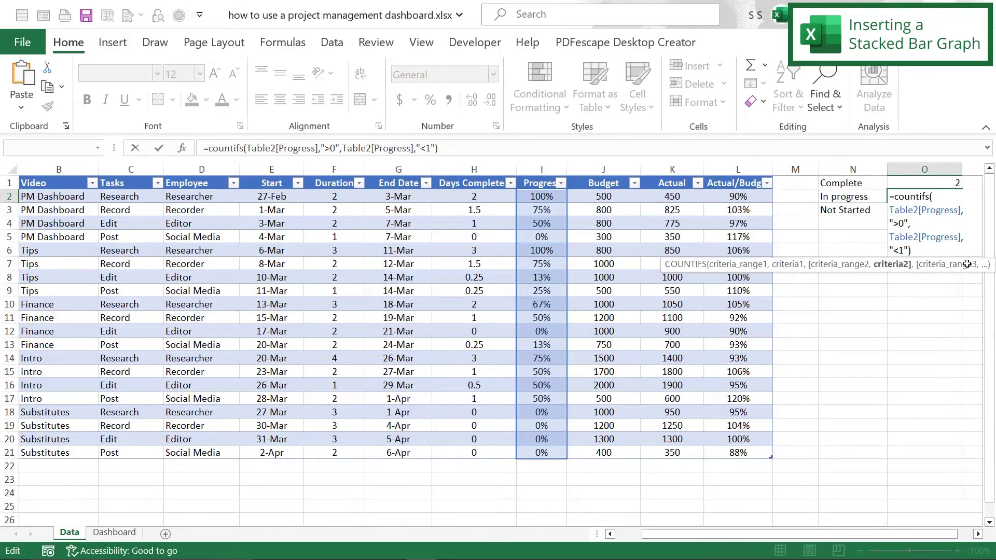
key("Return")
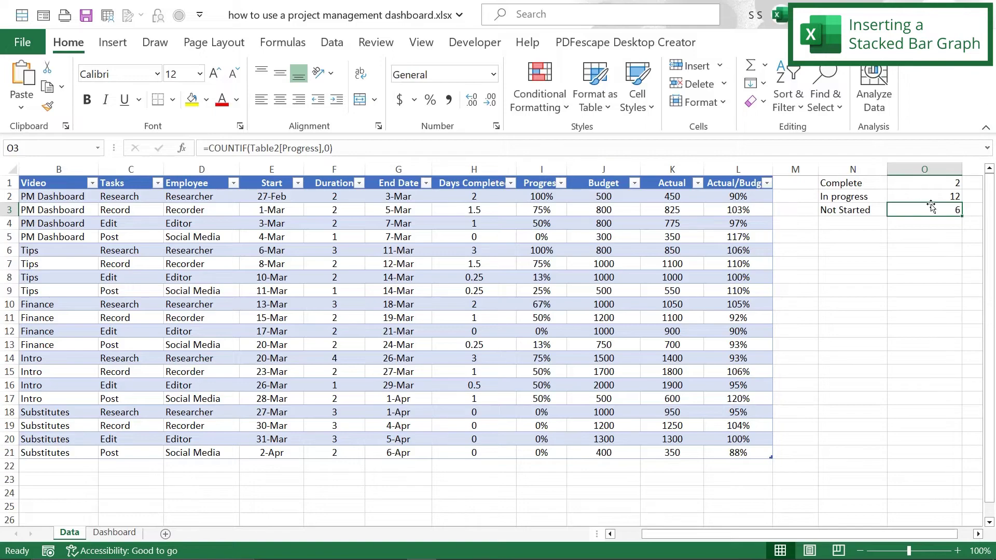
Insert a 100% stacked bar chart from N1:O3 as one bar split by status, and place it below the status counts
left_click_drag(919, 182, 924, 210)
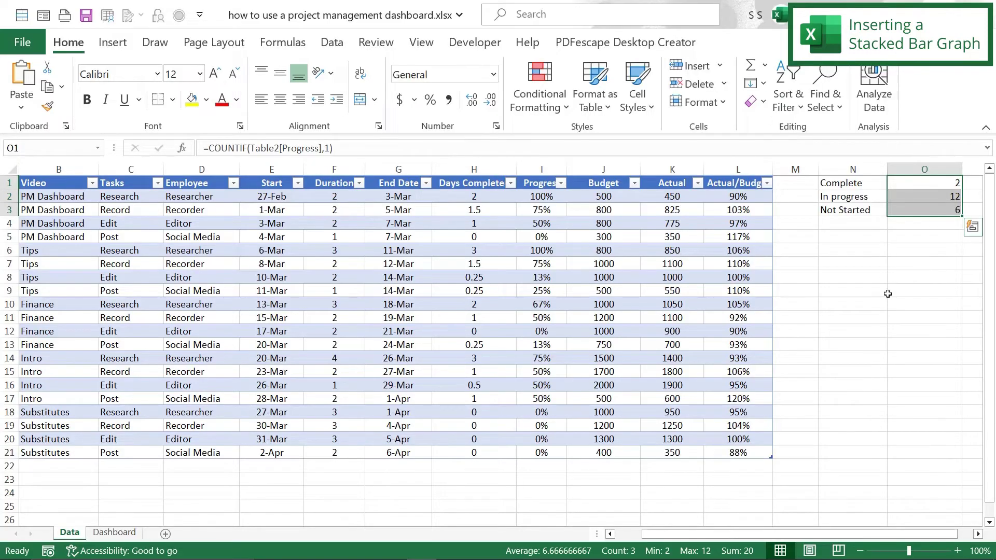
left_click_drag(831, 185, 929, 210)
key("alt+n")
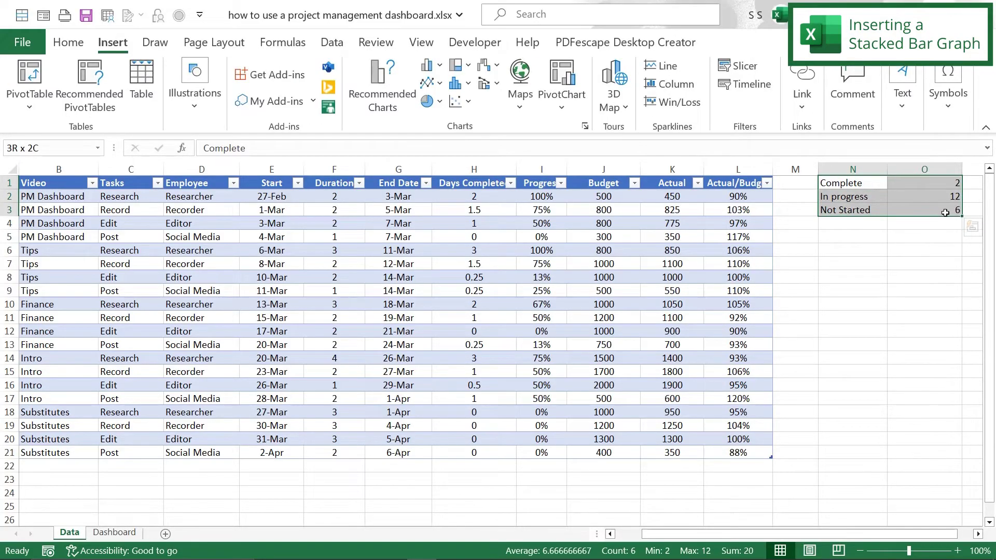
key("alt+h")
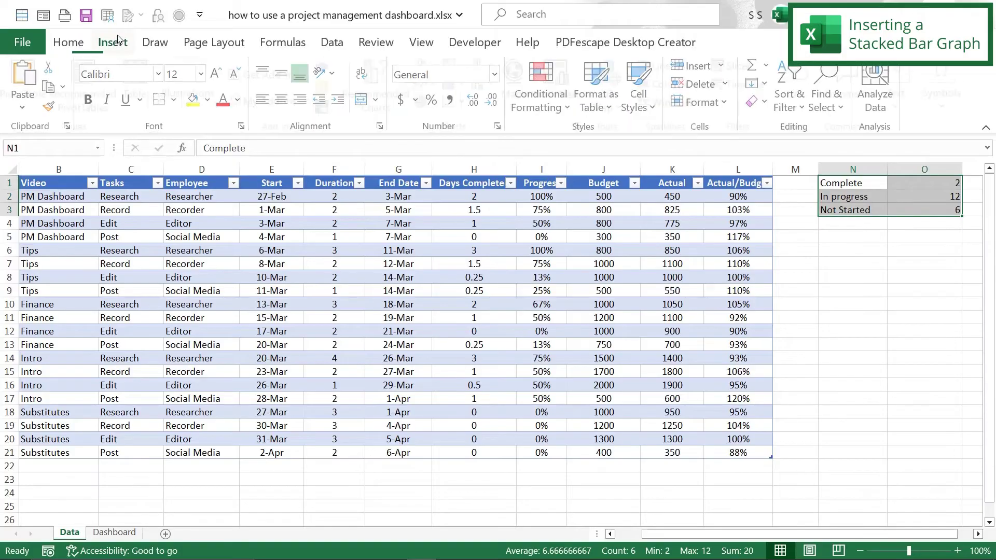
key("alt+n")
left_click(410, 101)
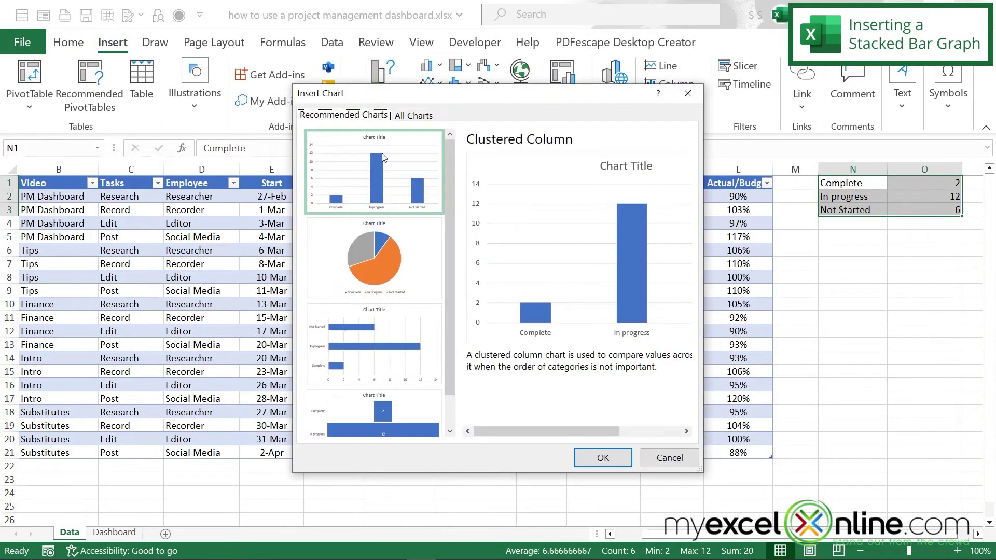
left_click(406, 115)
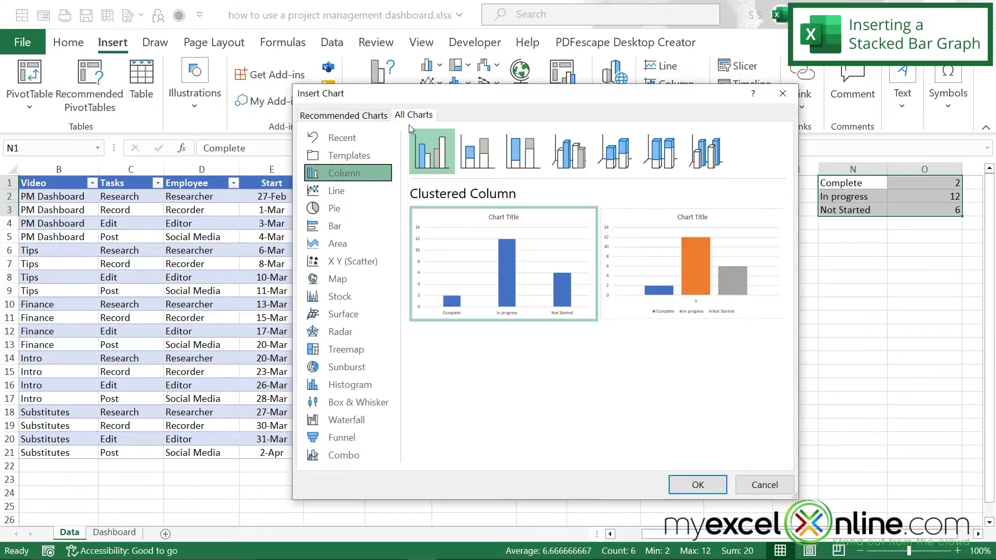
left_click(330, 230)
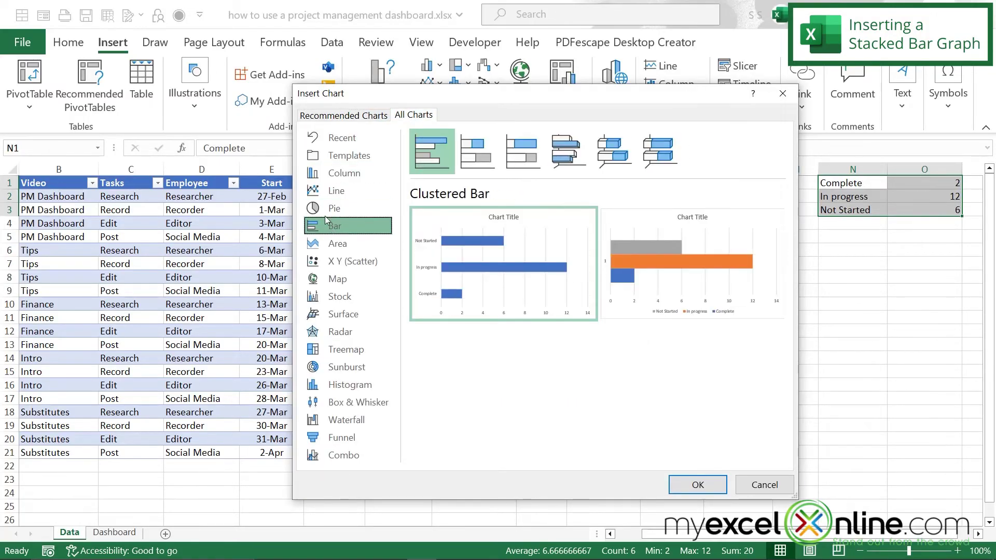
left_click(522, 153)
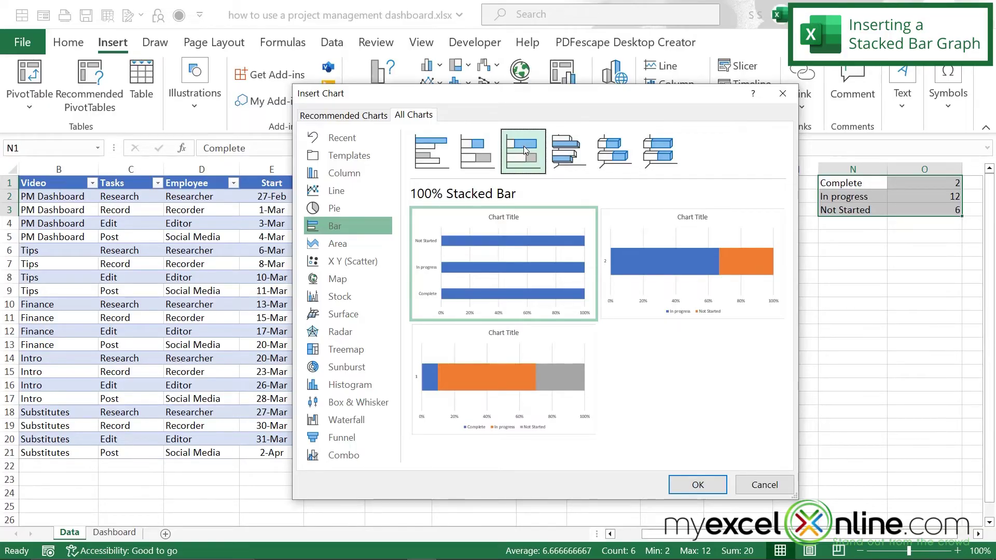
mouse_move(508, 438)
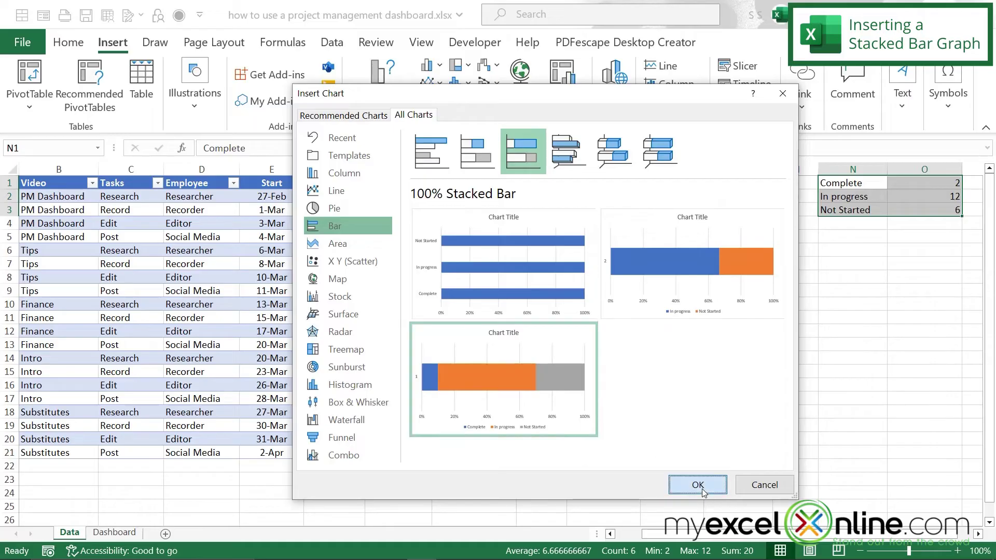
left_click(702, 490)
left_click_drag(605, 289, 895, 283)
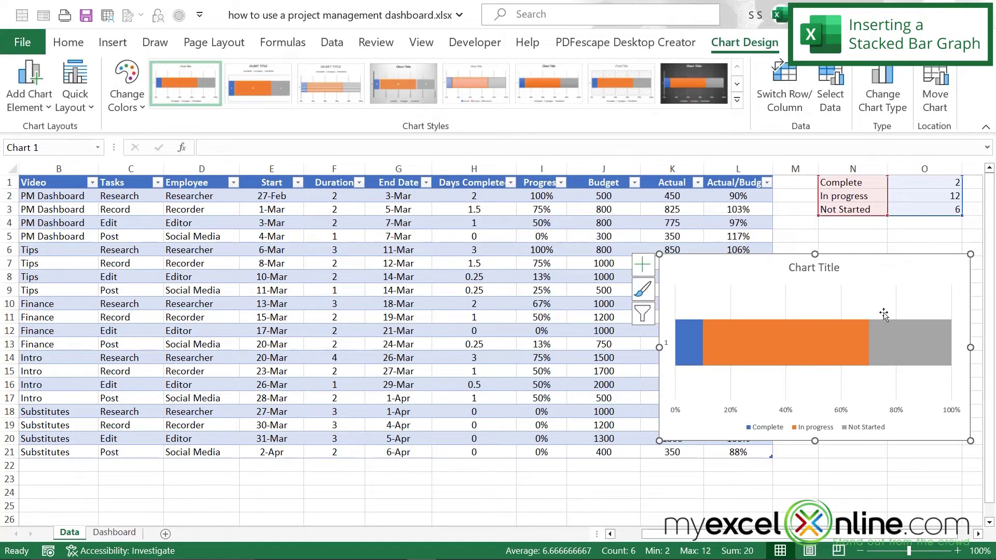
Move the status chart from the Data sheet to the Dashboard sheet, beside the progress PivotTable, and shrink it to fit within row 1
left_click(825, 391)
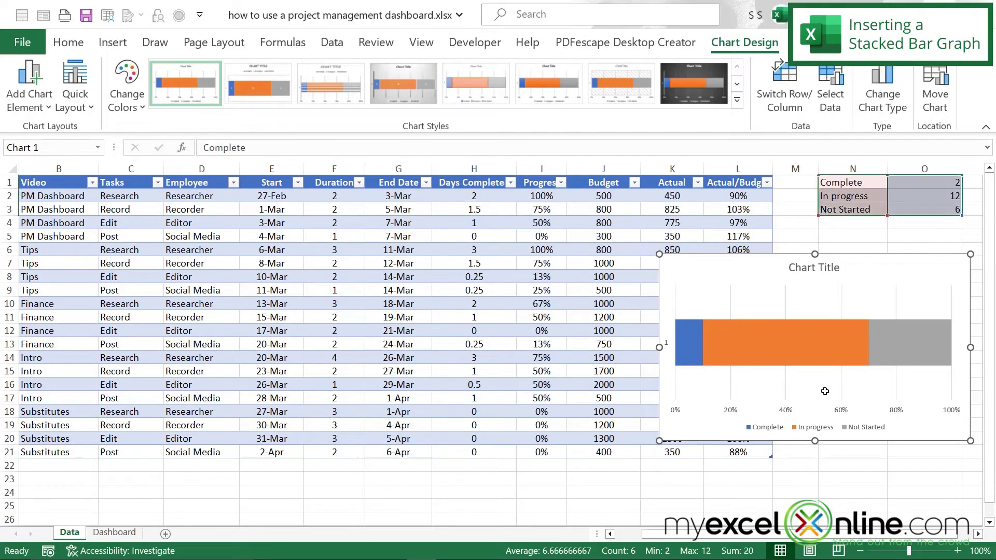
key("Delete")
left_click(114, 533)
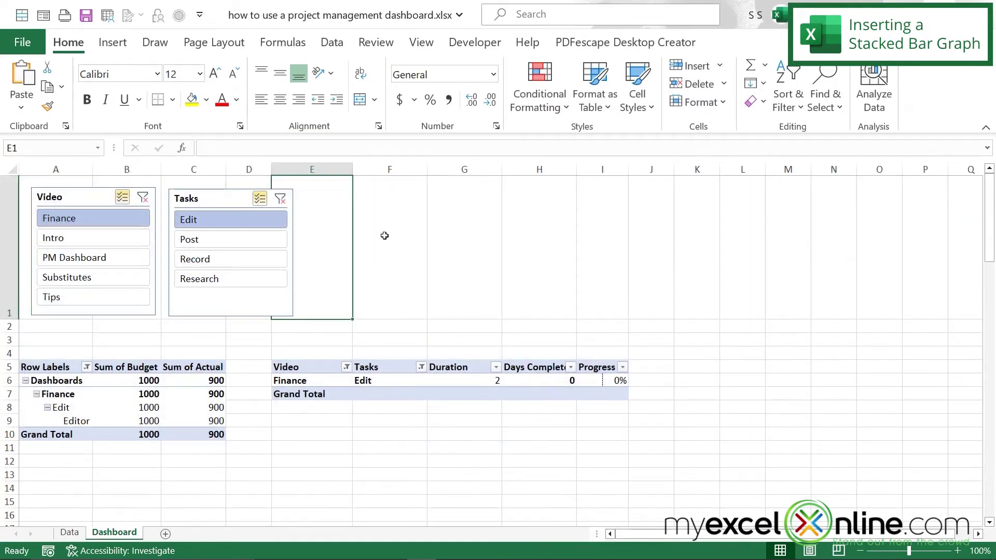
key("ctrl+v")
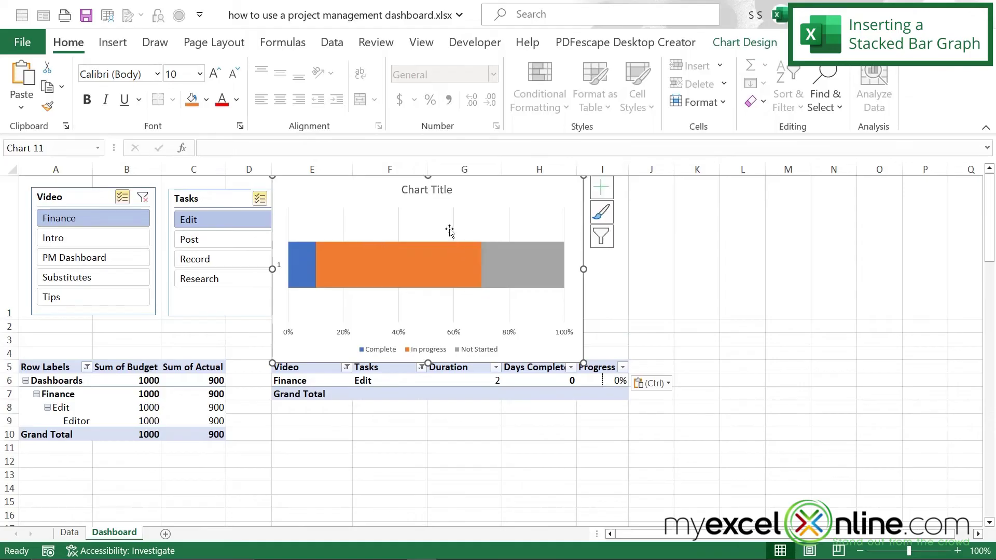
left_click_drag(374, 192, 736, 202)
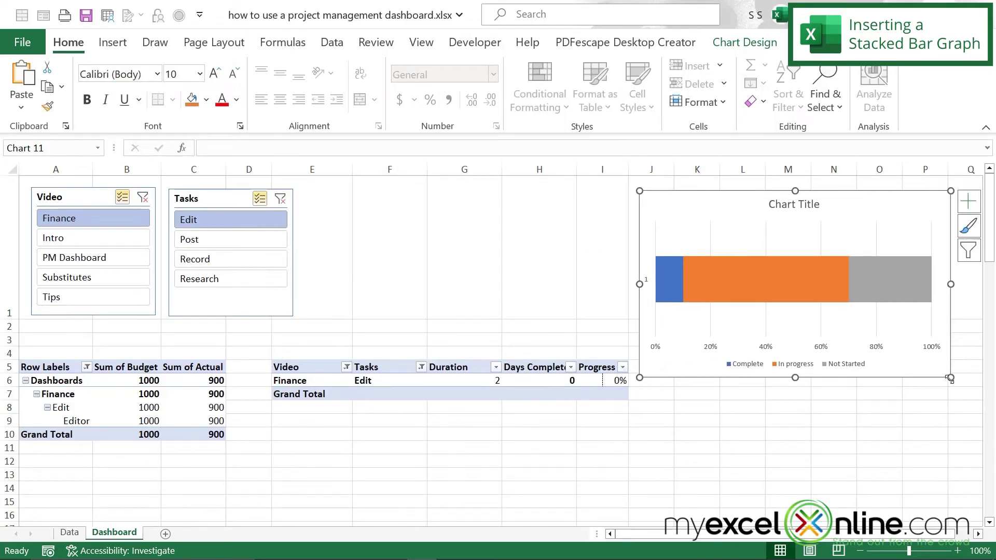
left_click_drag(949, 378, 901, 320)
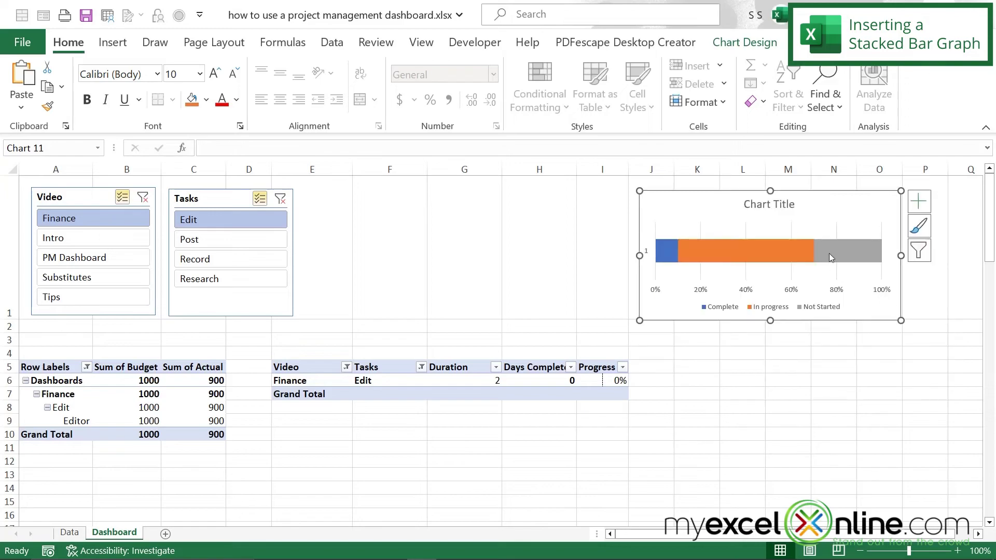
Retitle the chart "Project Status" and move it closer to the slicers, above the progress PivotTable
double_click(763, 206)
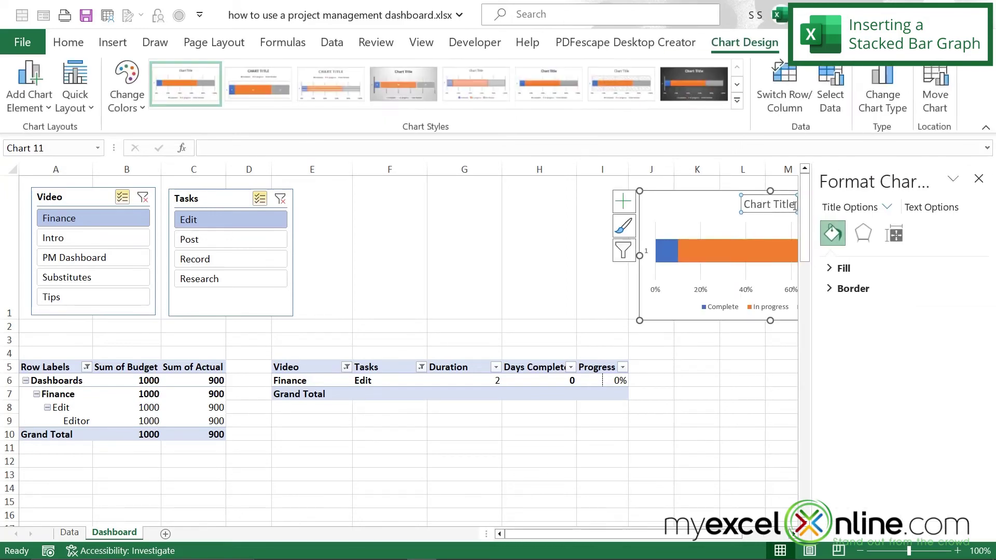
type("Project Status")
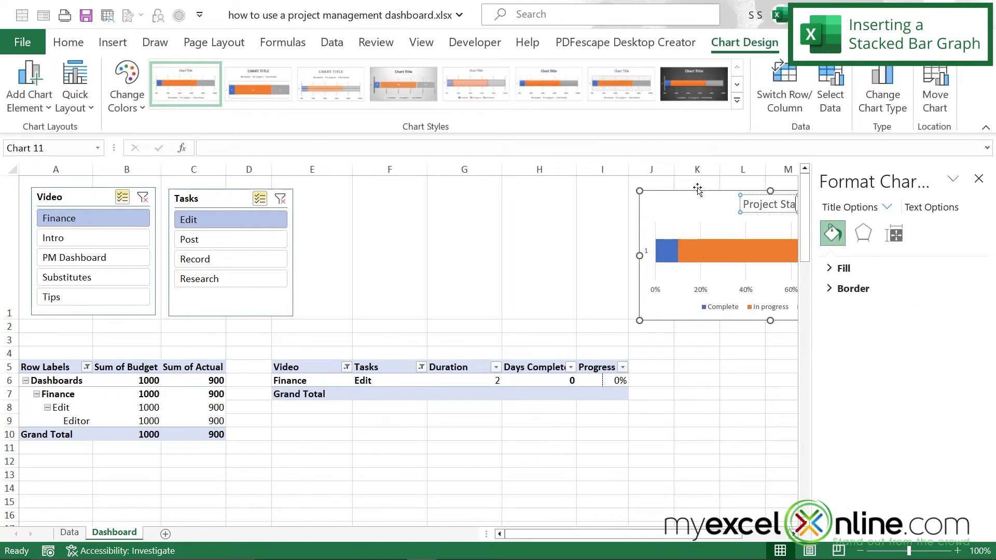
left_click(979, 179)
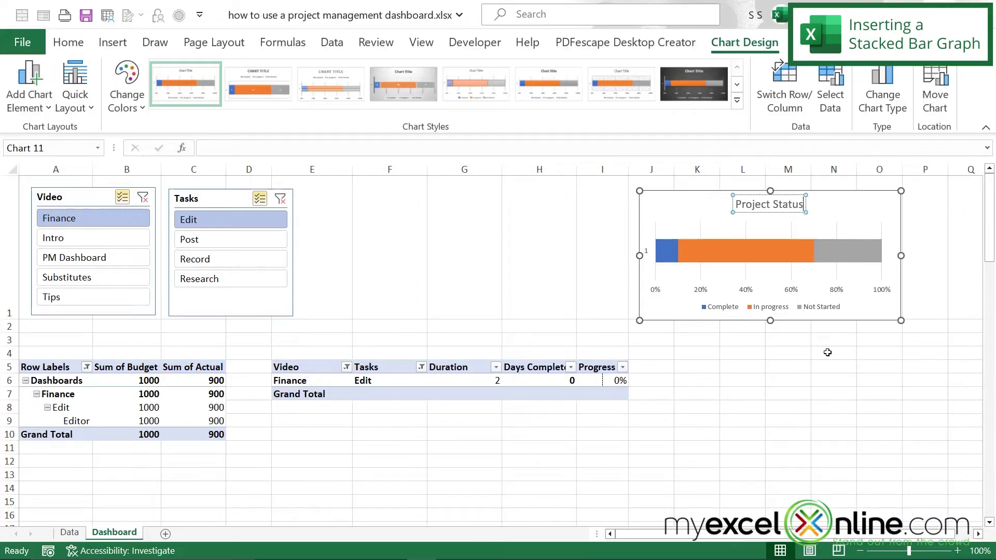
left_click(763, 352)
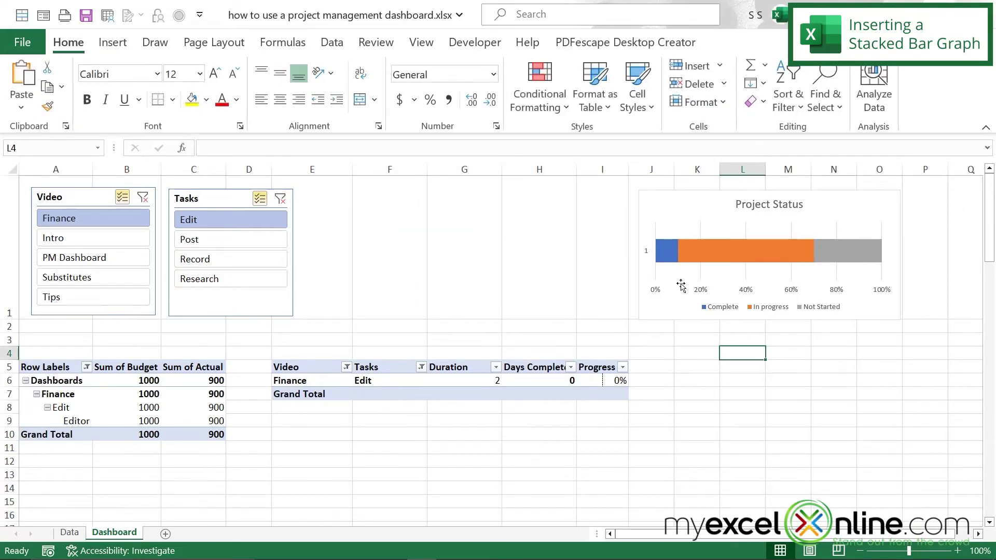
left_click_drag(667, 212, 493, 204)
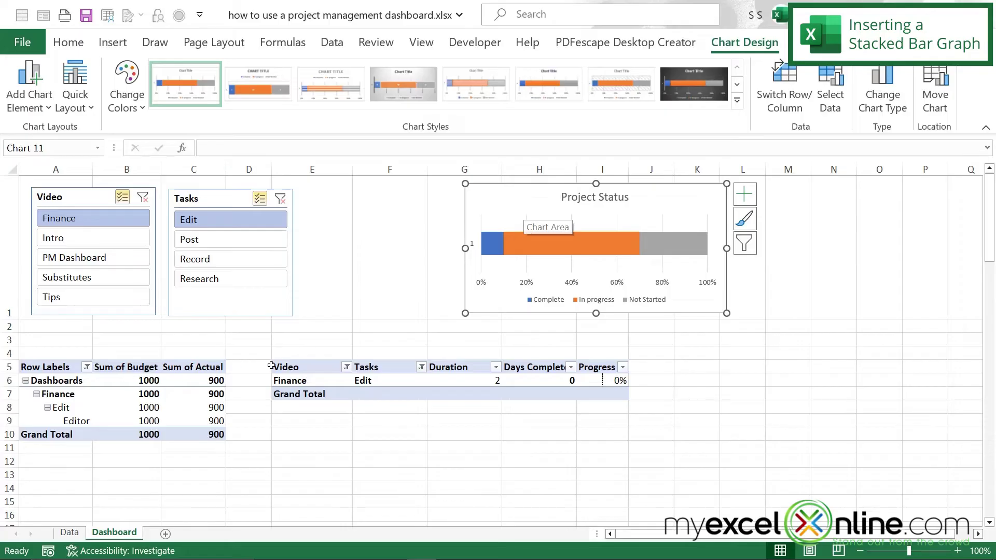
On the Data sheet, re-enter 2 days completed in H2 and set the PM Dashboard Record task in H3 to 2
left_click(68, 533)
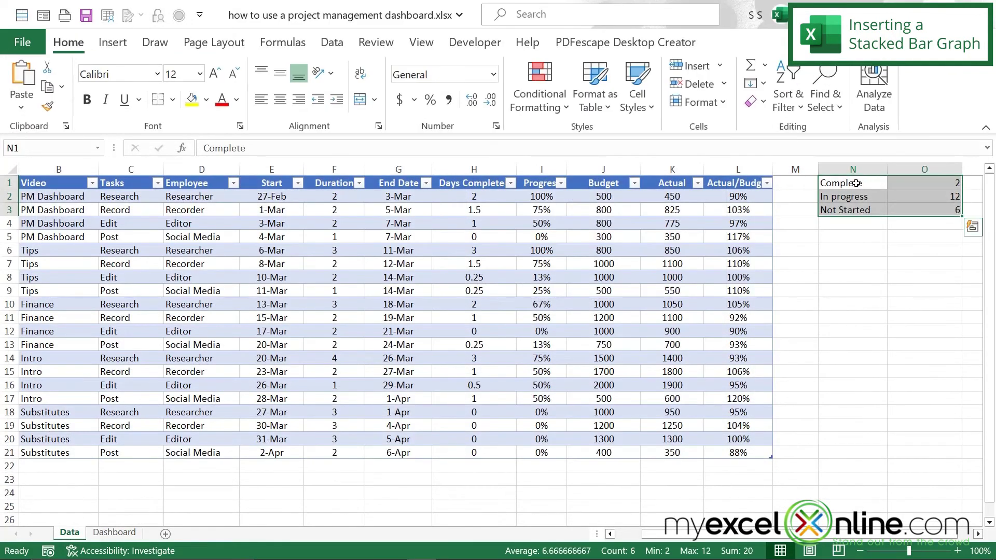
left_click_drag(856, 184, 911, 200)
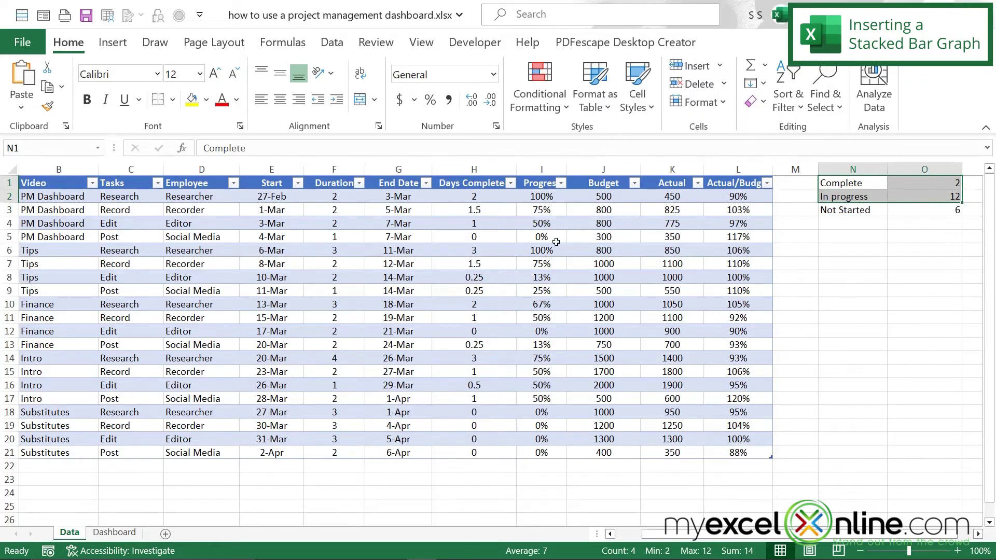
left_click(465, 195)
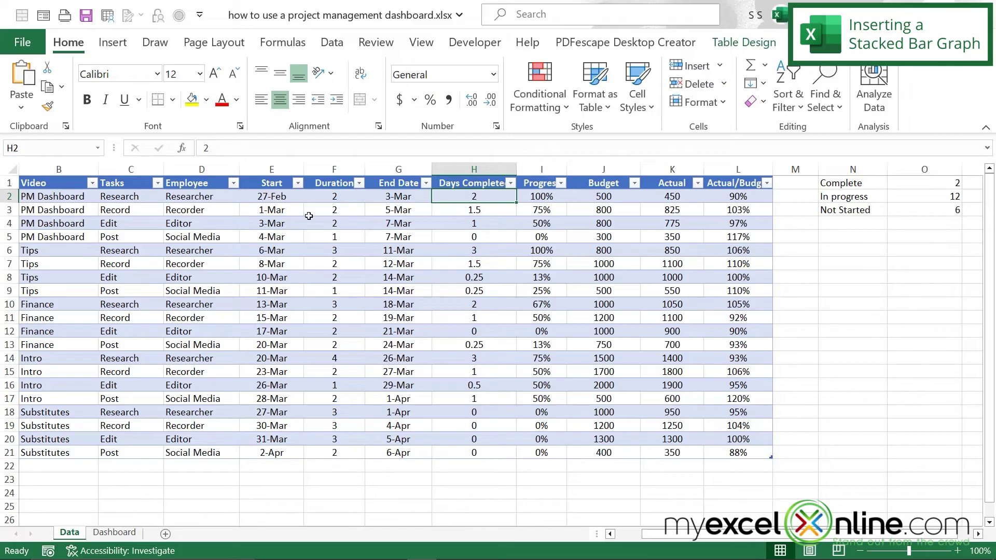
type("1")
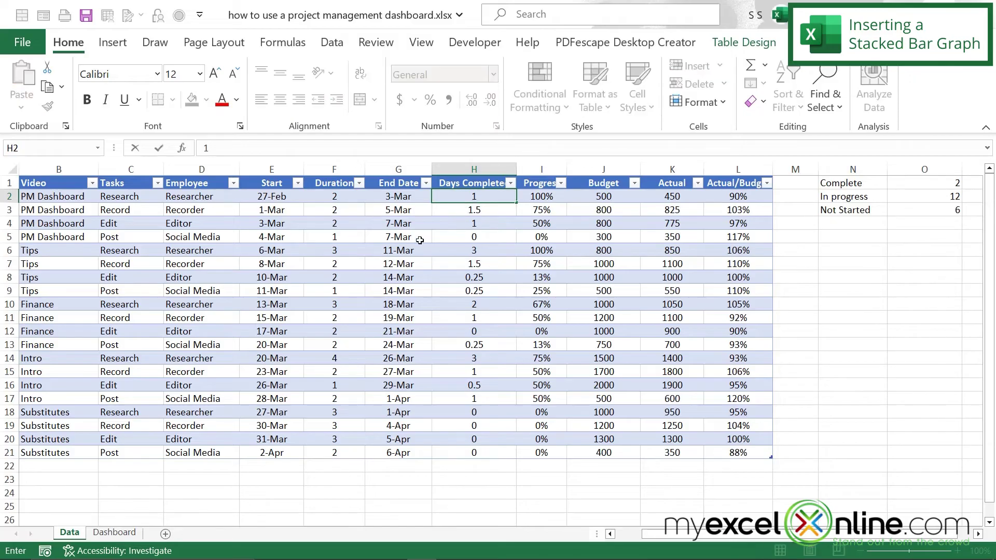
key("BackSpace")
type("2")
key("Return")
type("2")
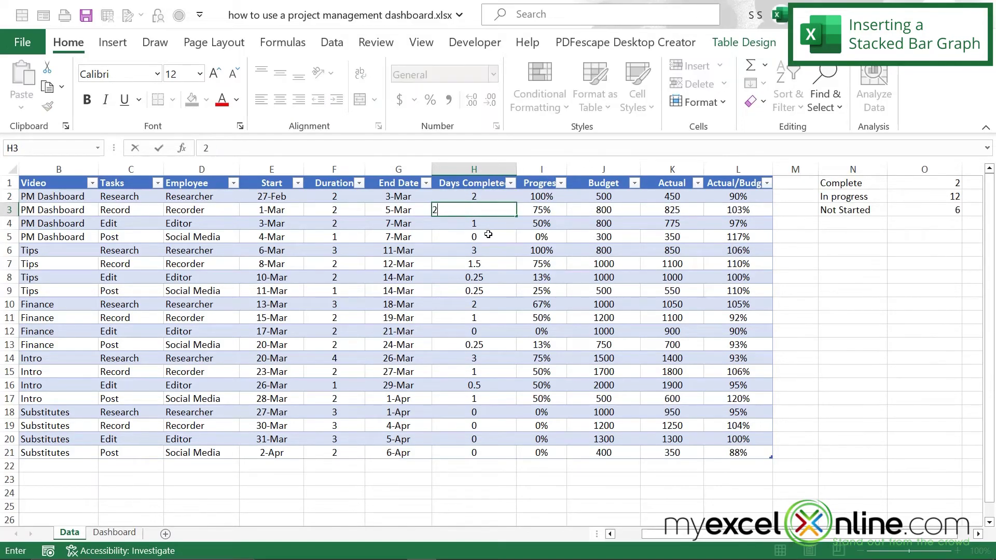
left_click(480, 236)
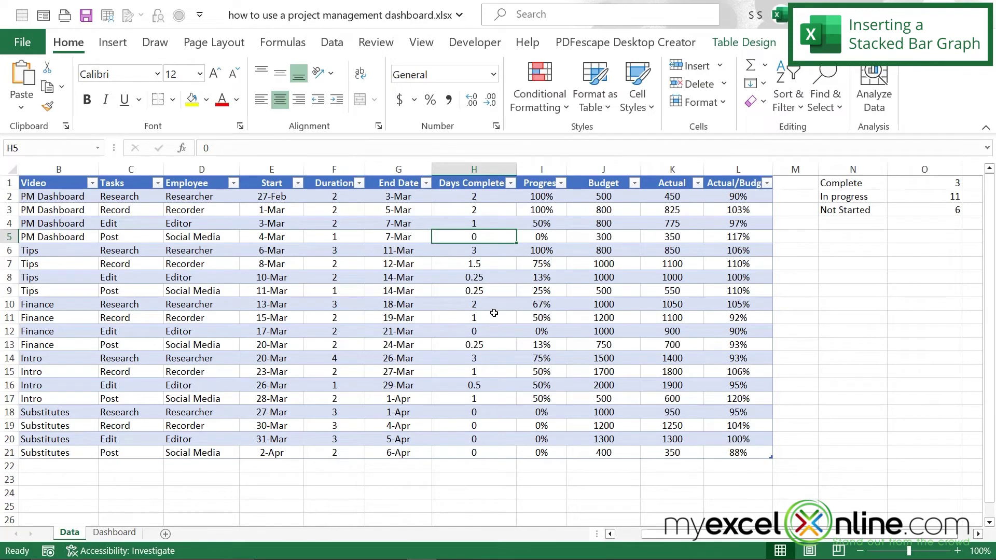
Set the days completed of the Tips Record task in H7 to 2
key("Down")
key("Down")
type("2")
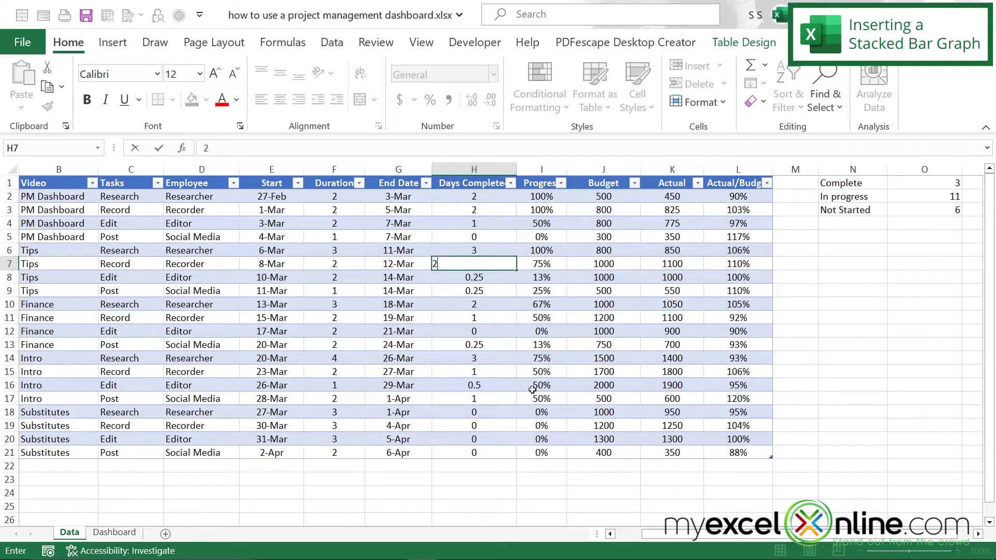
left_click(509, 374)
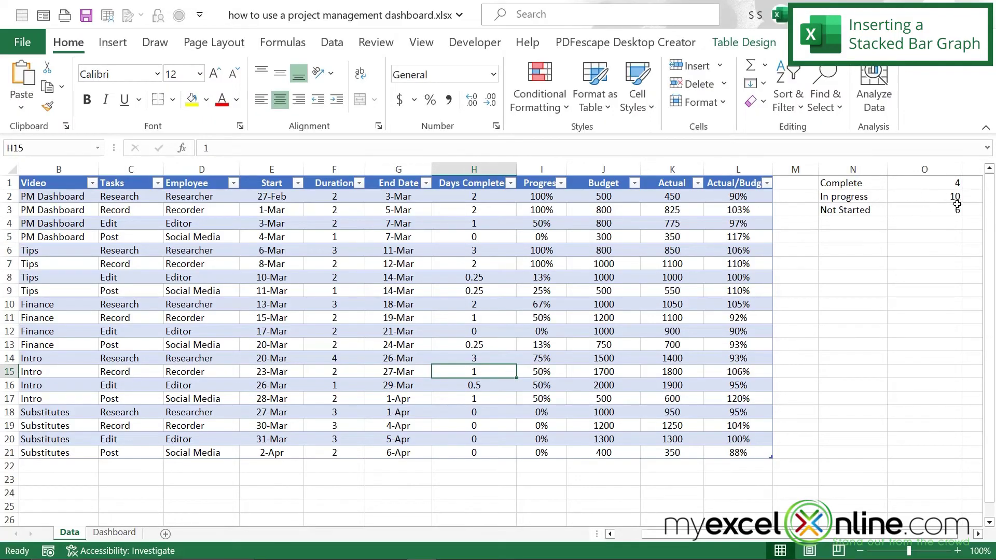
Check the Project Status chart on the Dashboard sheet and move it farther away from the slicers
left_click(114, 532)
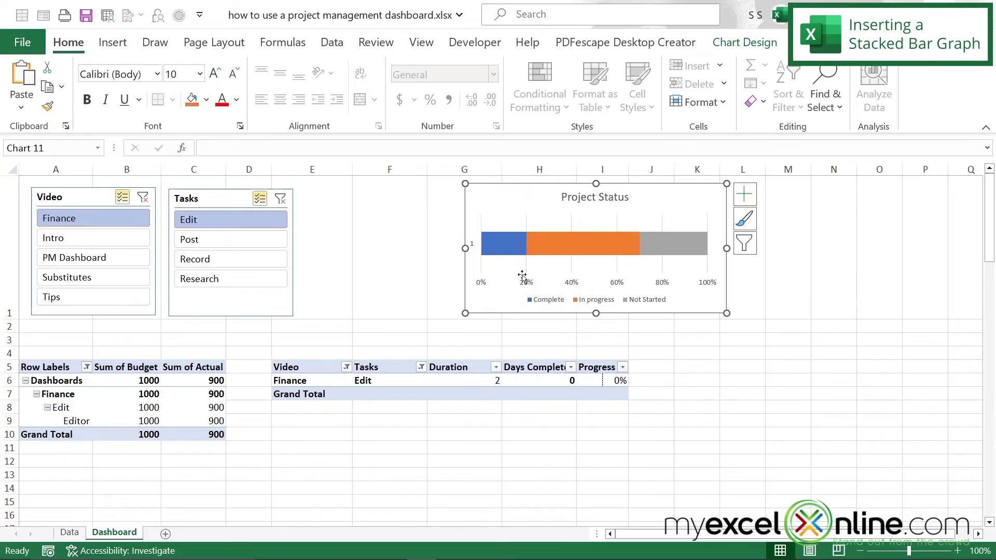
left_click_drag(515, 203, 759, 207)
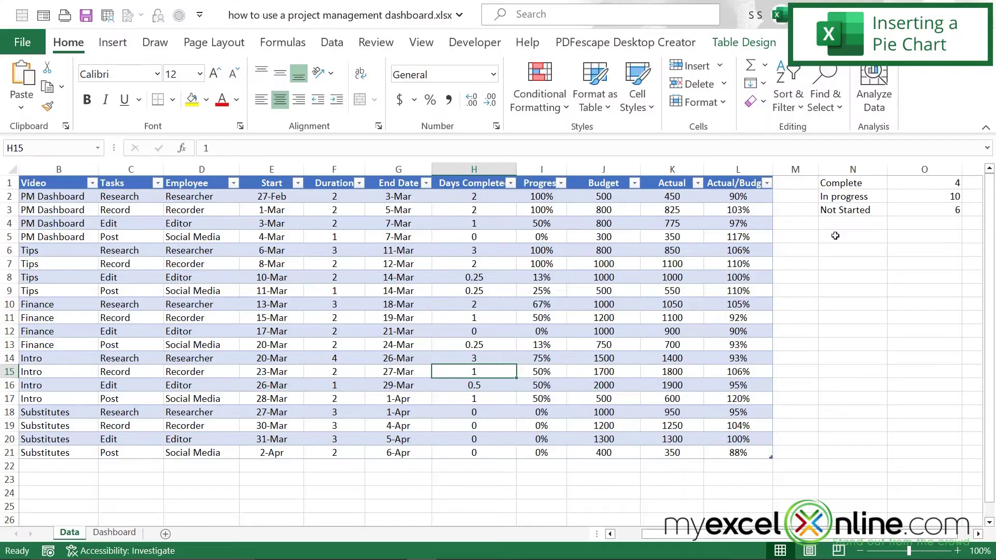
Insert a PivotTable at N5 of the Data sheet, using the project task table as its source
left_click(847, 236)
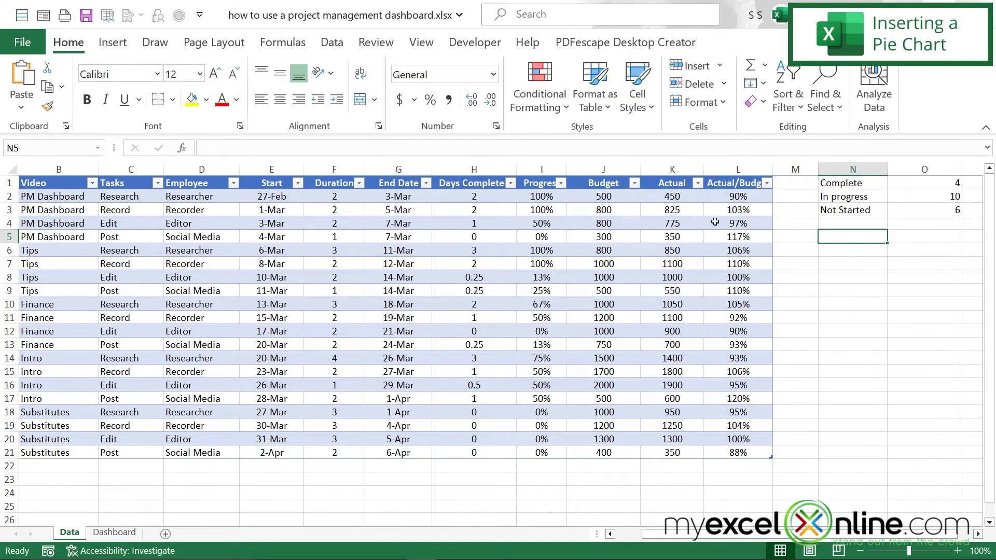
left_click(113, 42)
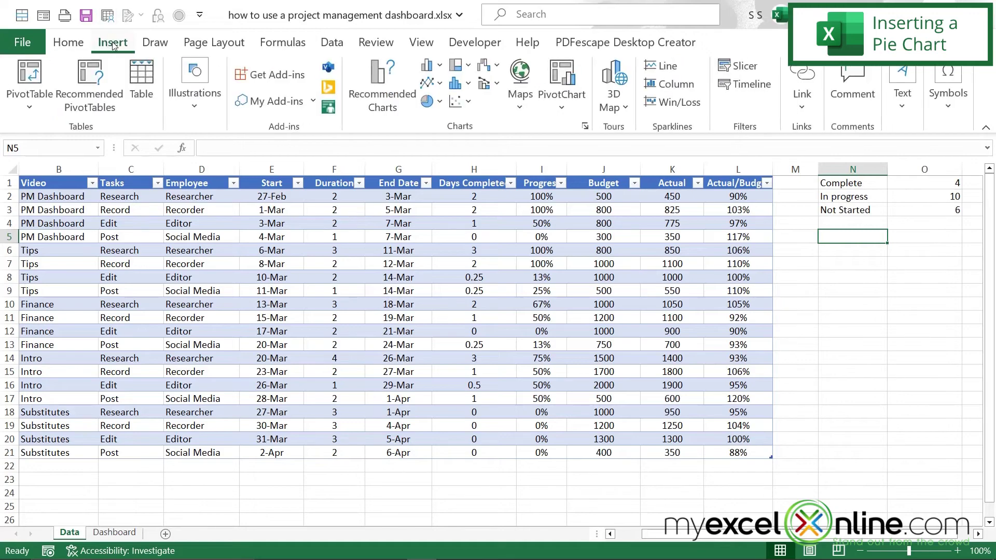
left_click(23, 107)
left_click(40, 128)
left_click(487, 285)
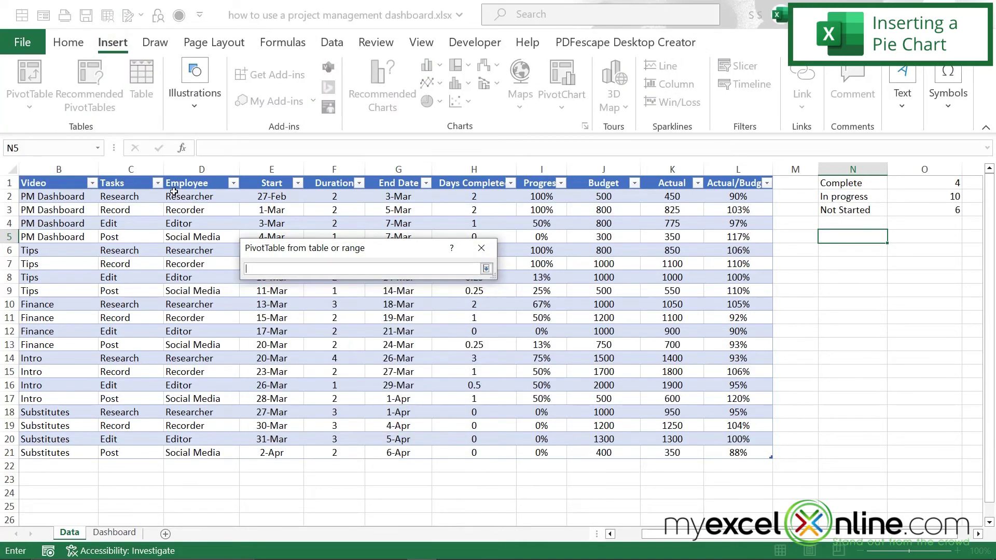
left_click_drag(58, 184, 769, 454)
left_click(381, 428)
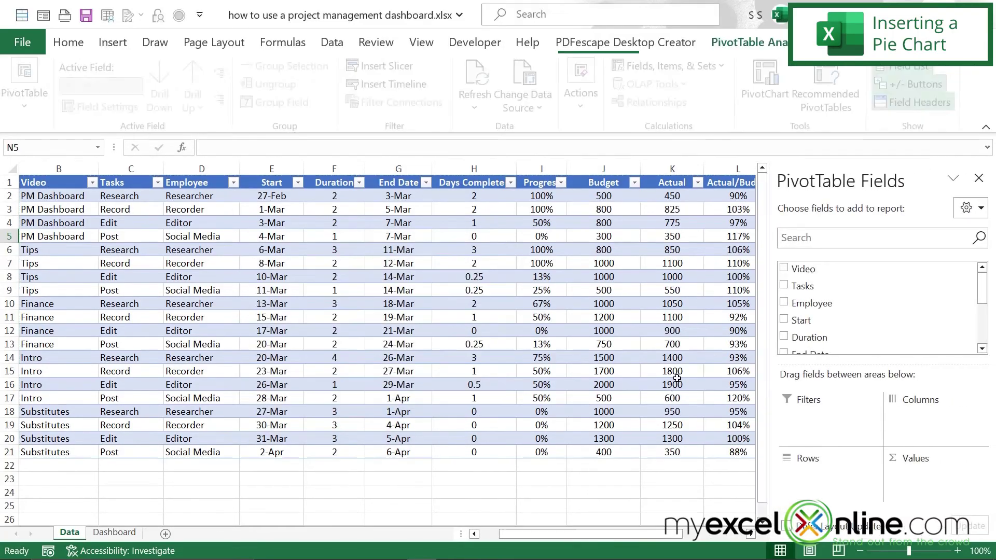
Add the Actual/Budget field to the values of the PivotTable at N5 and summarize it by Average
scroll(788, 312, "down", 3)
left_click_drag(787, 312, 928, 483)
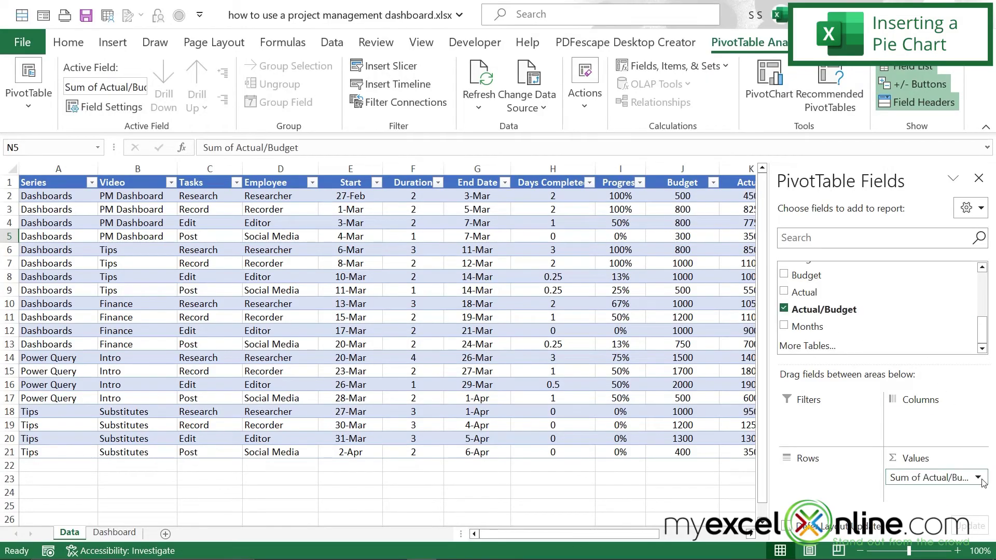
left_click(929, 477)
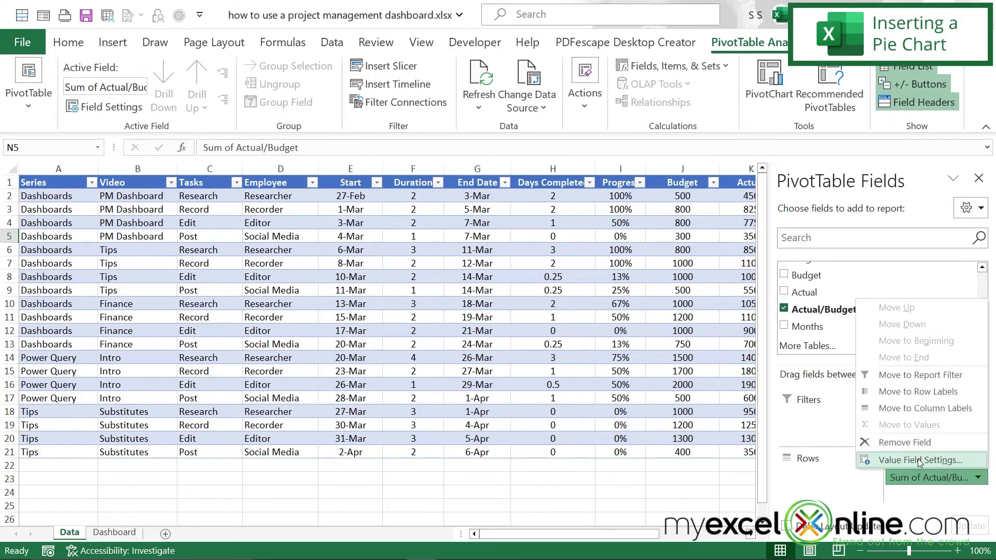
left_click(919, 461)
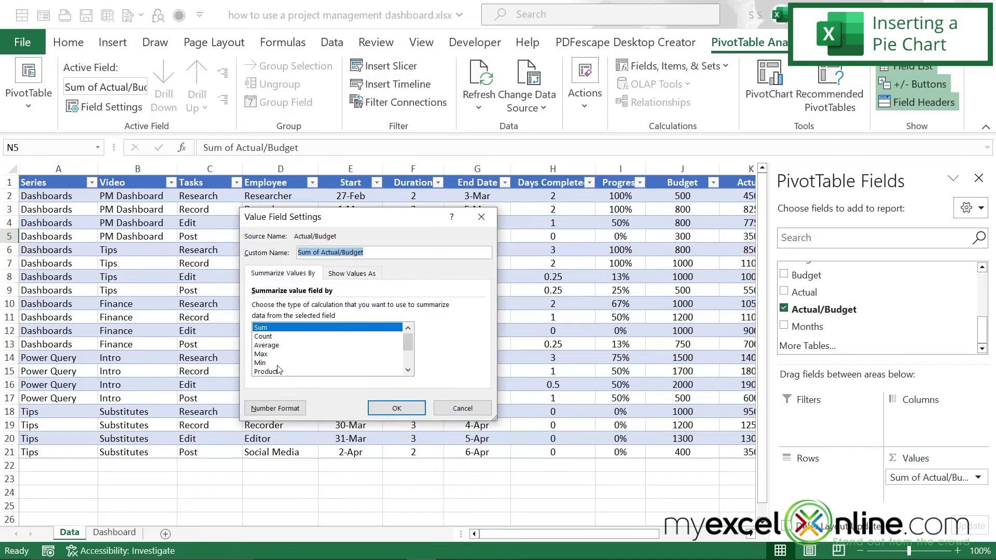
left_click(370, 408)
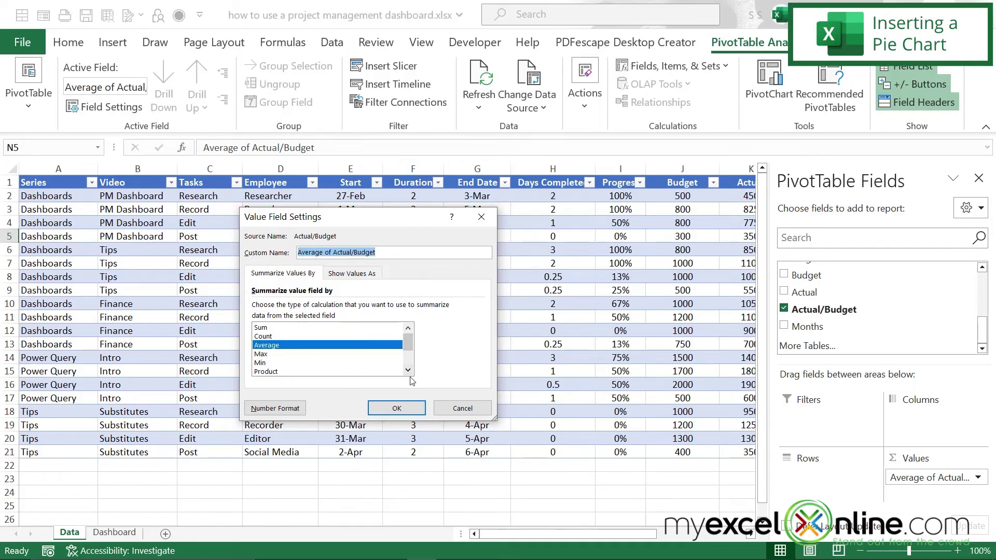
left_click(381, 410)
left_click(980, 178)
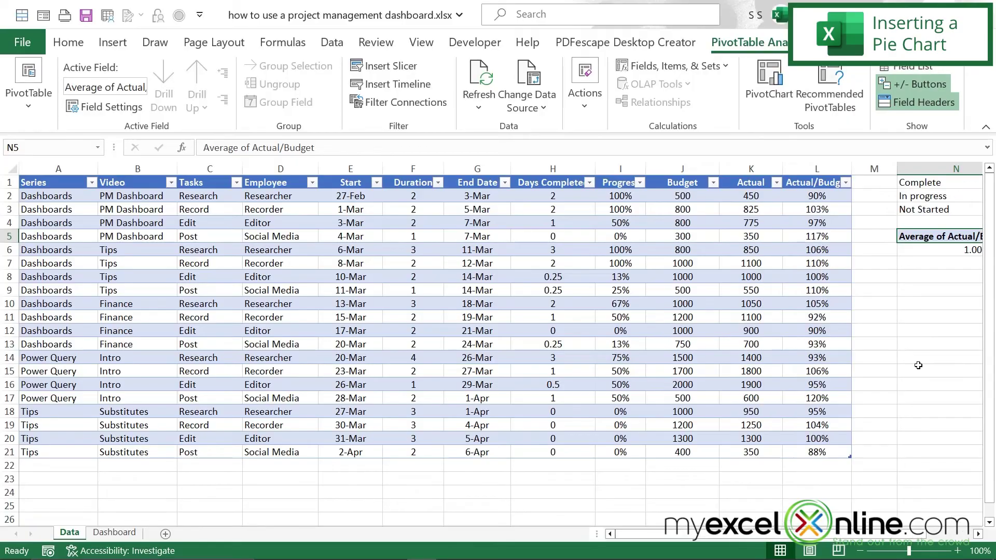
Insert a 3-D pie chart based on the Average of Actual/Budget PivotTable in column N
left_click(978, 535)
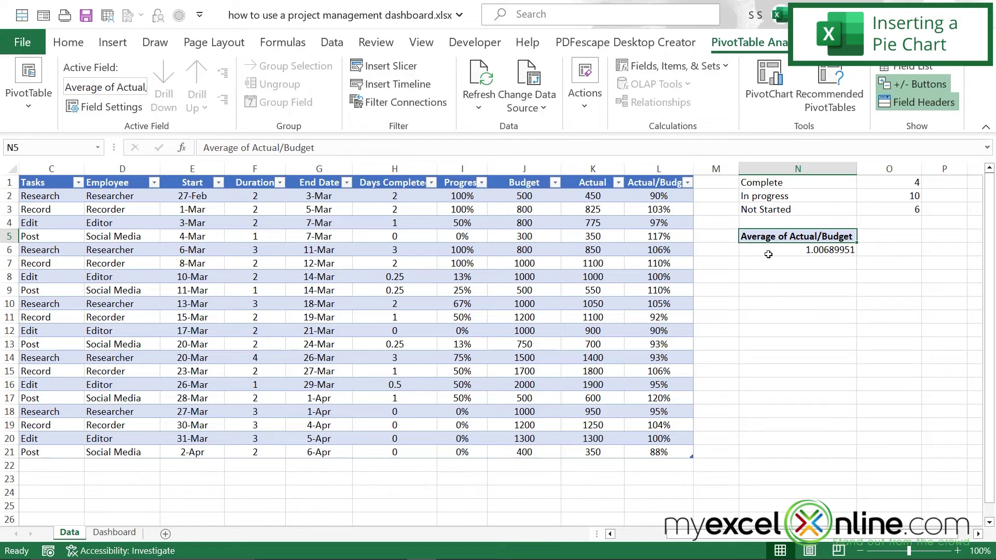
left_click(109, 43)
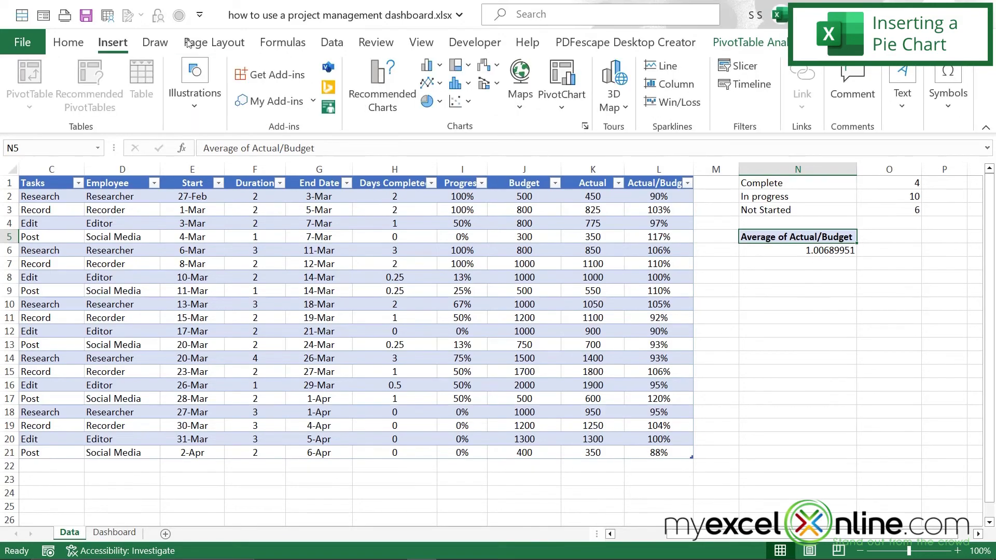
left_click(441, 104)
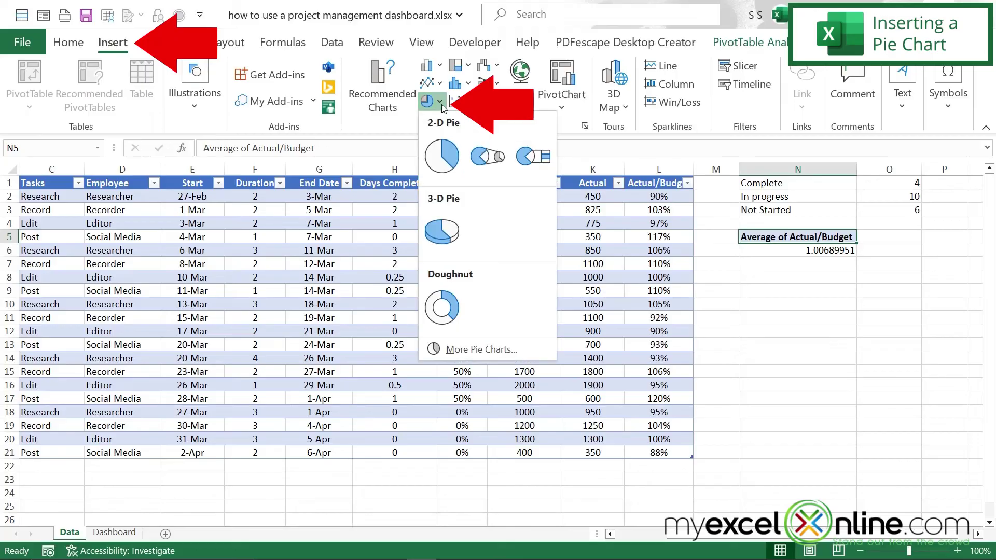
left_click(440, 237)
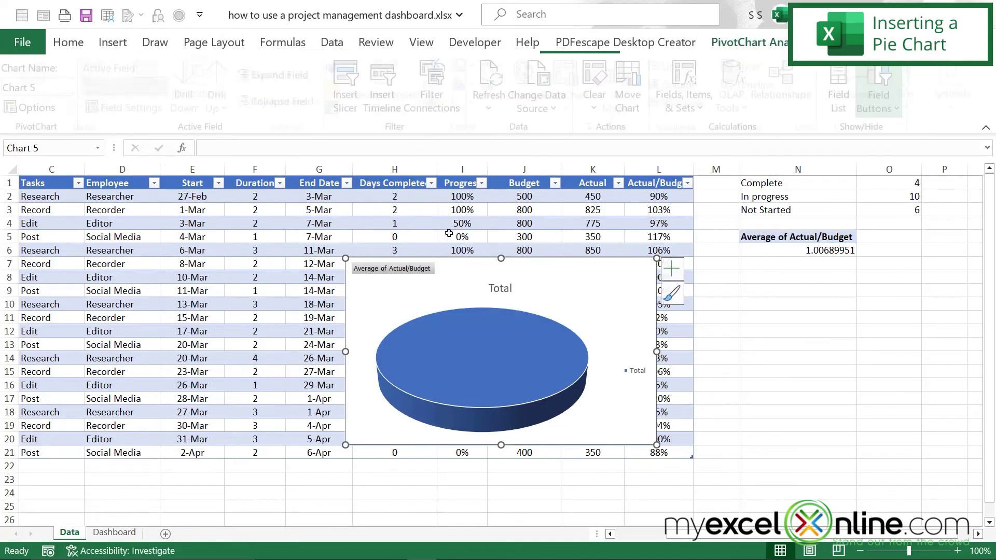
Add a data label to the pie chart and move it to the center of the pie's upper face
right_click(519, 363)
mouse_move(597, 309)
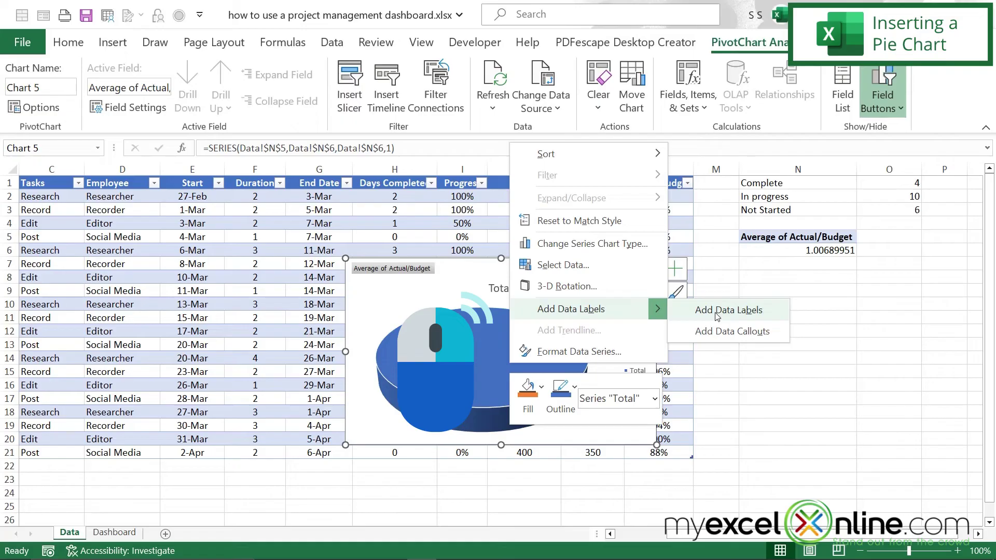
left_click(717, 312)
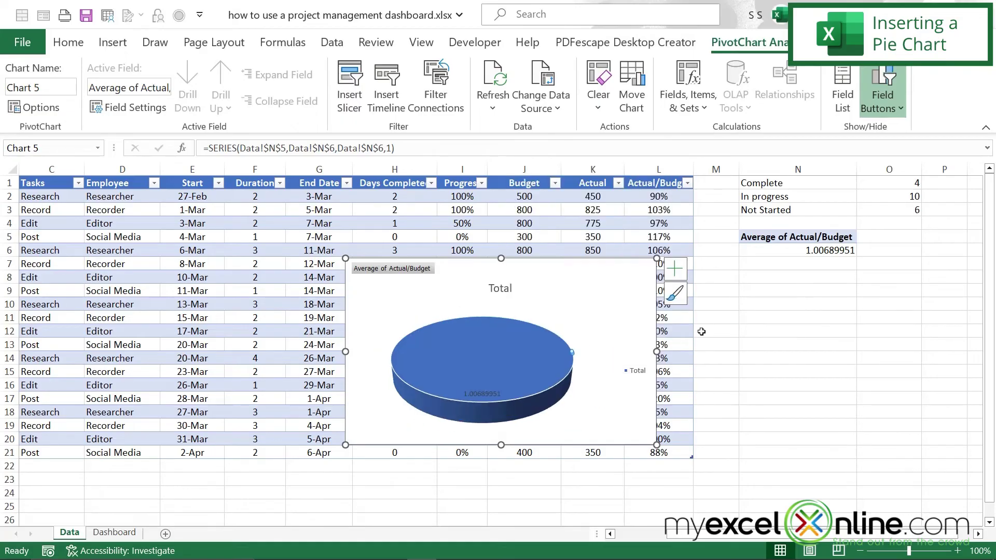
left_click(479, 392)
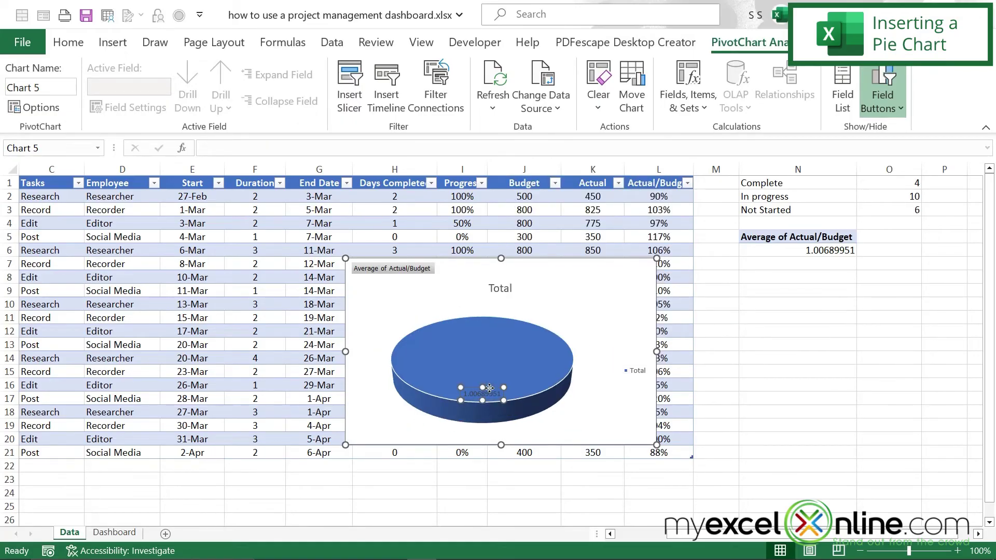
left_click_drag(479, 391, 491, 354)
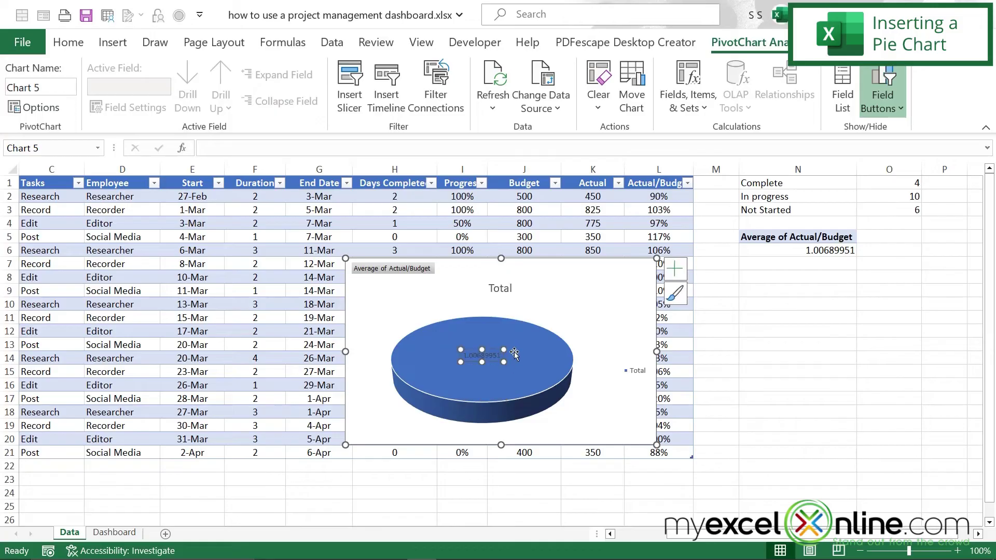
Set the text fill of the pie chart's data label to solid white
right_click(470, 359)
left_click(545, 345)
left_click(936, 207)
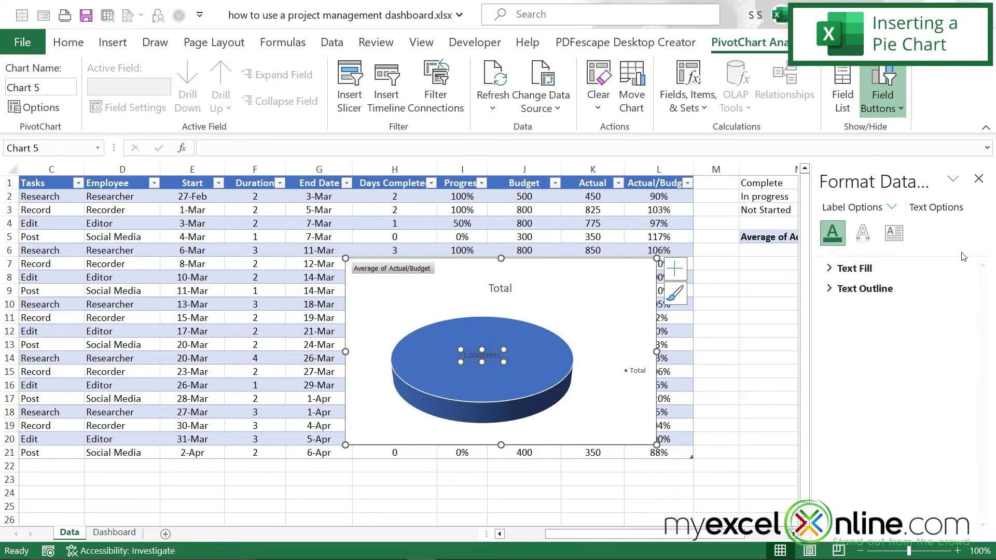
left_click(854, 269)
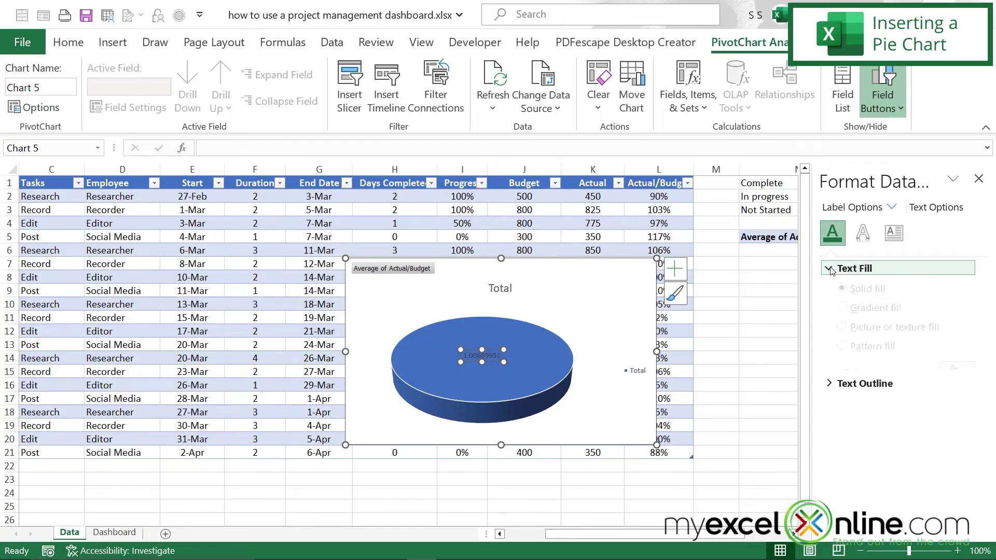
left_click(968, 393)
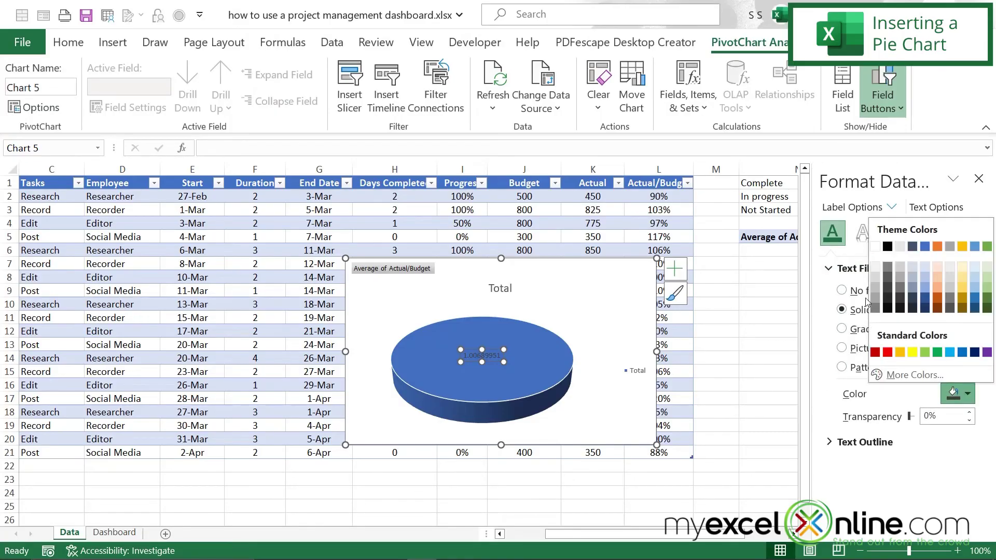
left_click(876, 247)
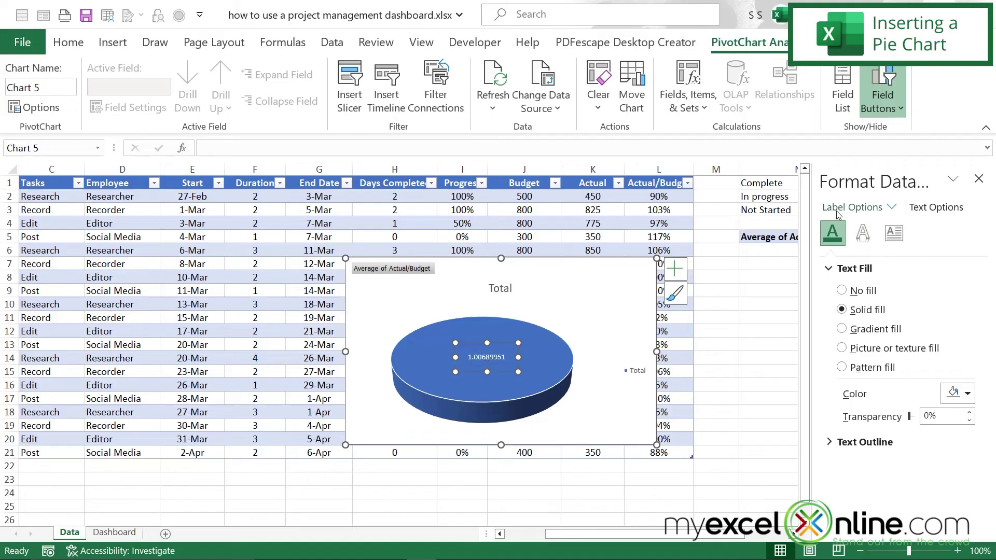
Set the number format of the pie chart's data label to Percentage
left_click(877, 207)
scroll(903, 364, "down", 3)
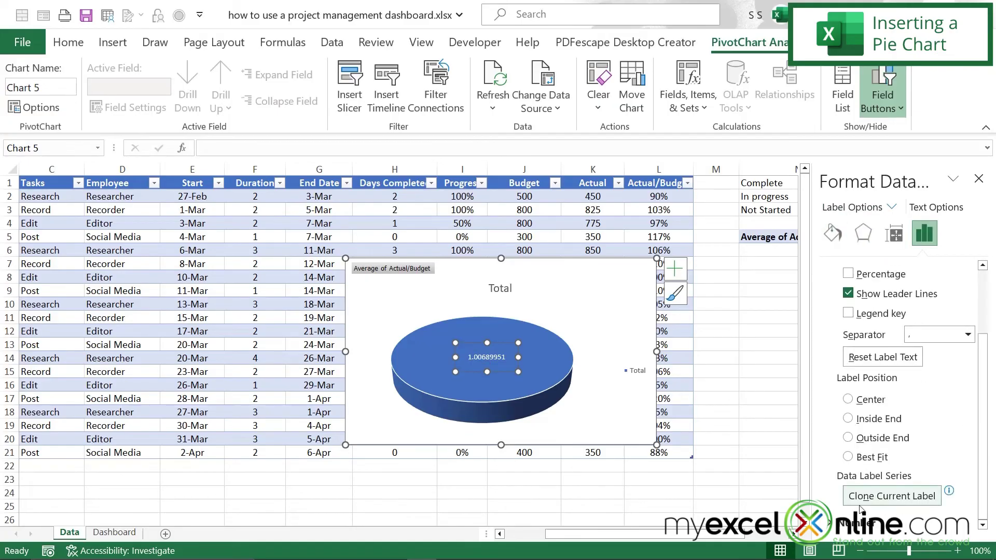
left_click(839, 527)
left_click(893, 448)
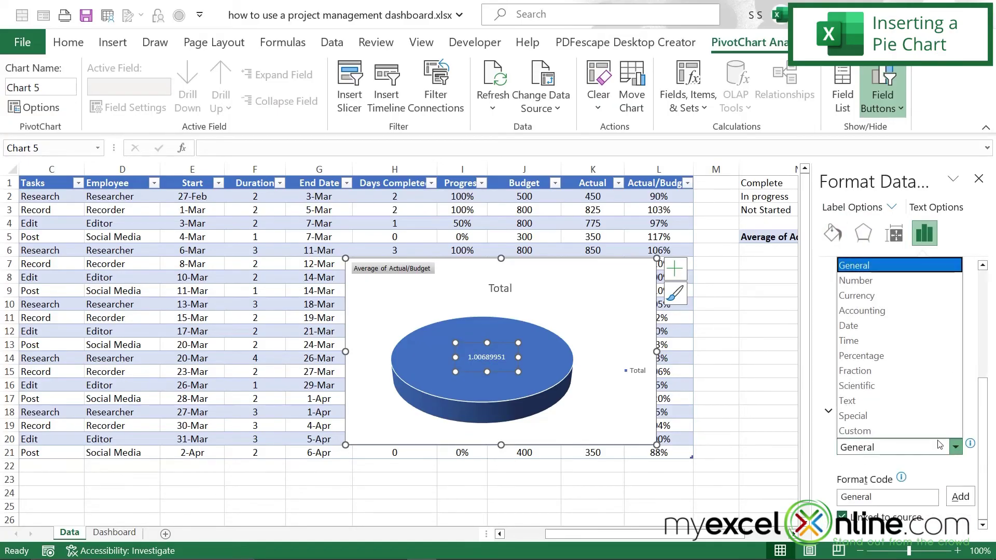
left_click(872, 357)
left_click(979, 178)
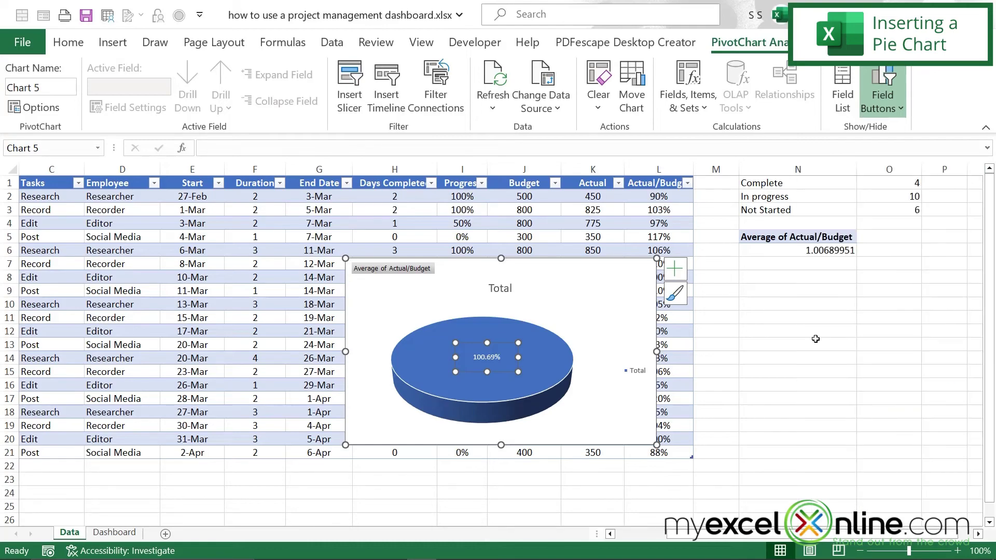
Delete the legend from the pie chart
left_click(642, 377)
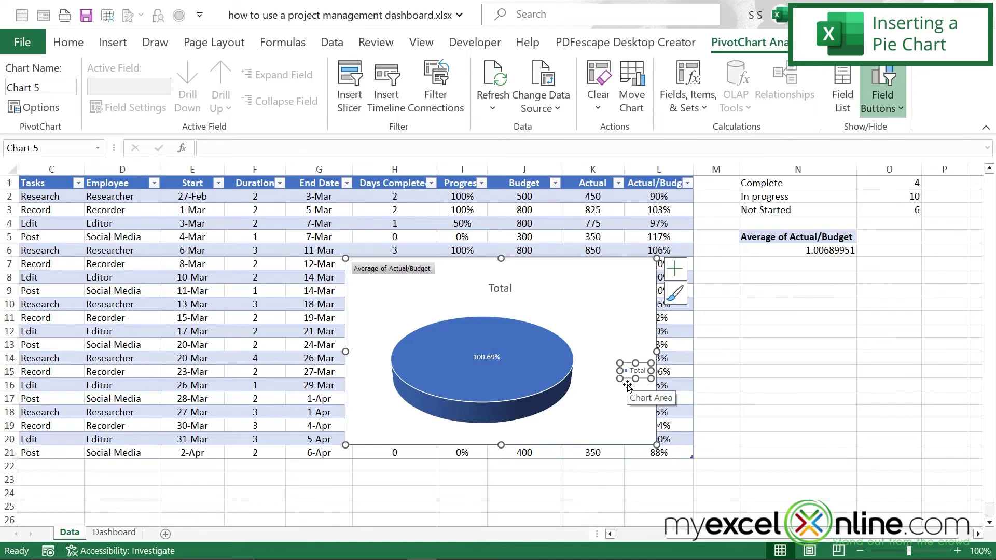
key("Delete")
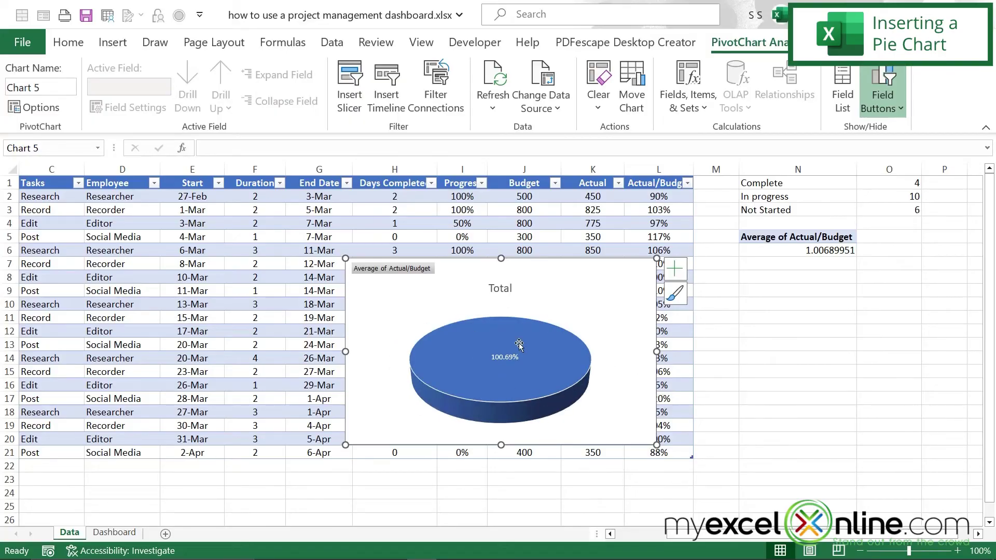
double_click(623, 395)
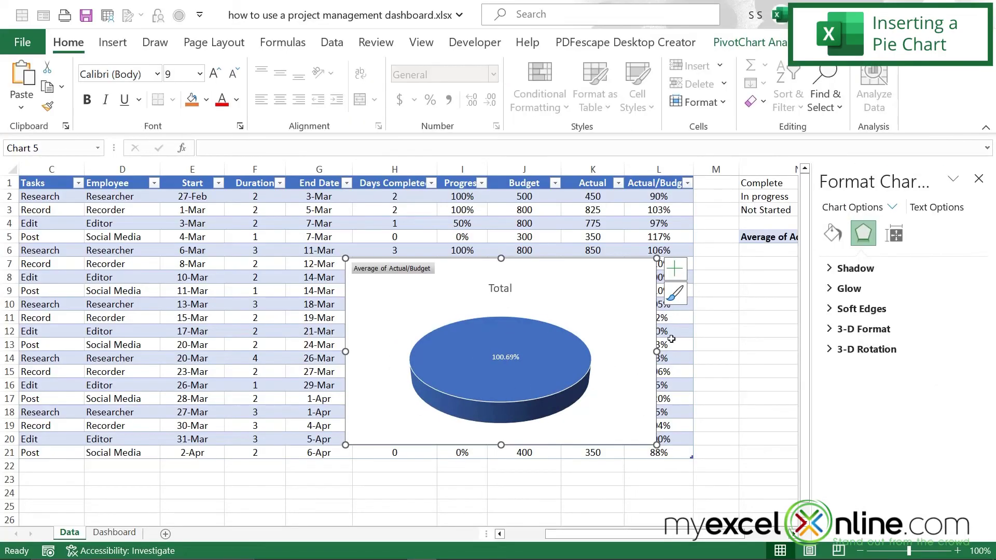
Set the font size of the pie chart's percentage label to 18
left_click(499, 357)
left_click(499, 357)
double_click(506, 357)
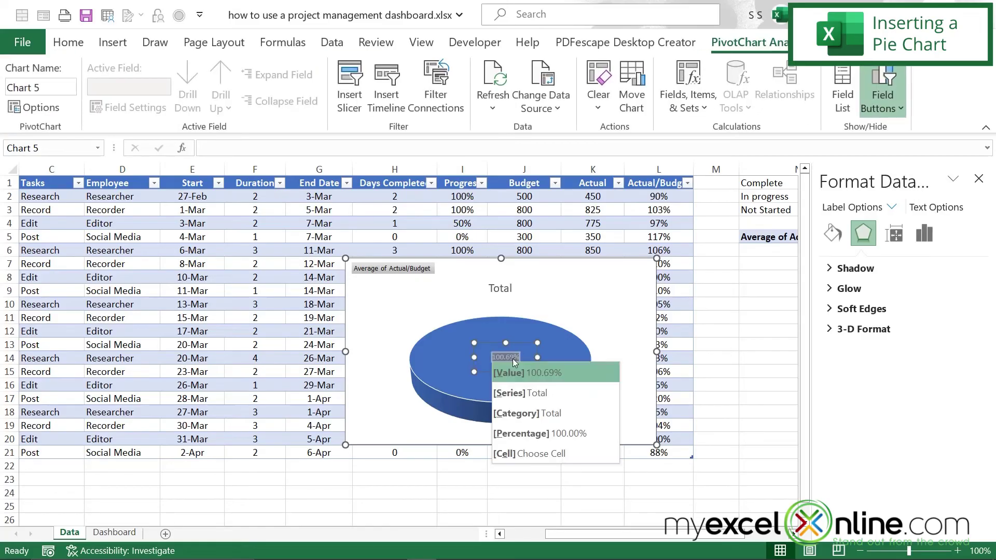
left_click(72, 41)
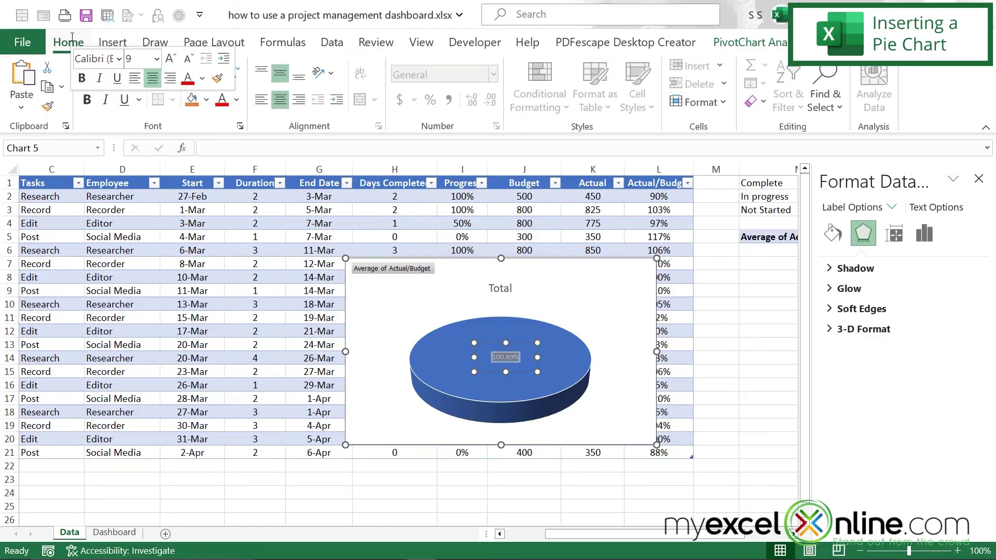
left_click(158, 59)
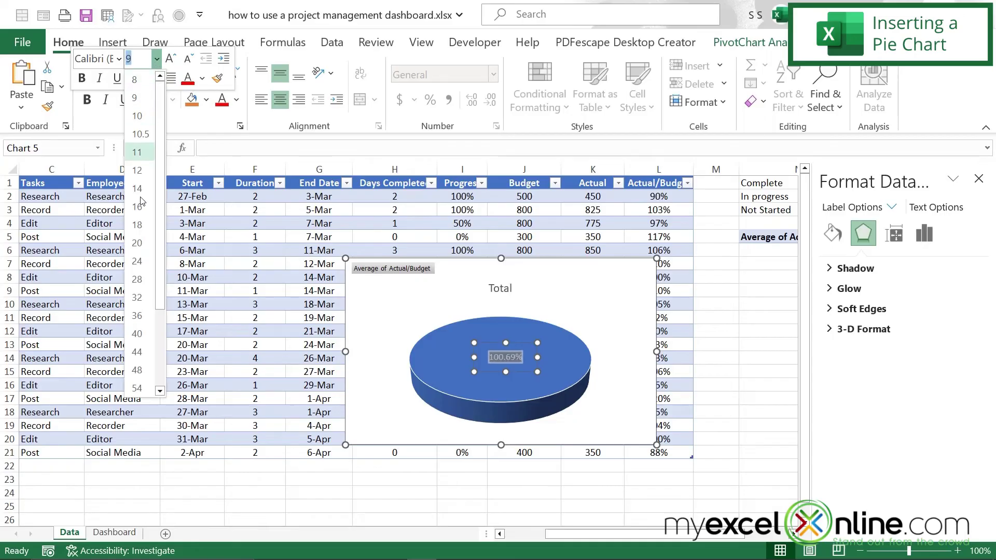
left_click(135, 227)
left_click(516, 328)
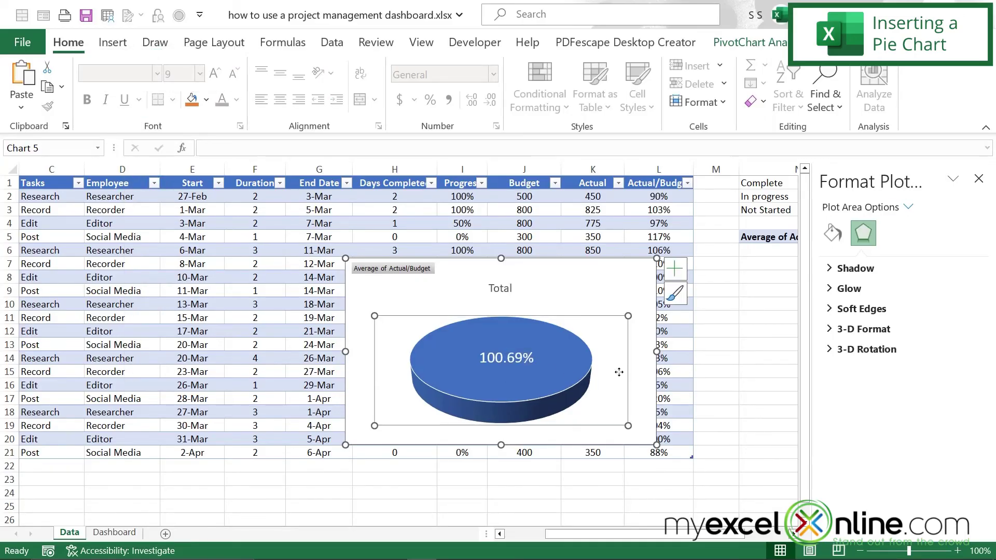
Change the pie chart's title to "Average Actual/Budget"
left_click(501, 288)
double_click(501, 289)
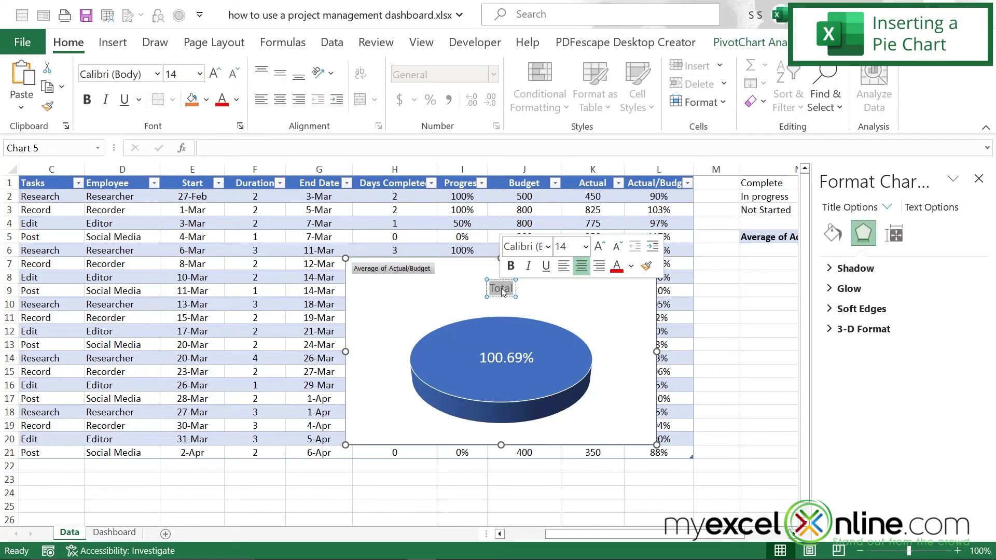
type("Average Actual/")
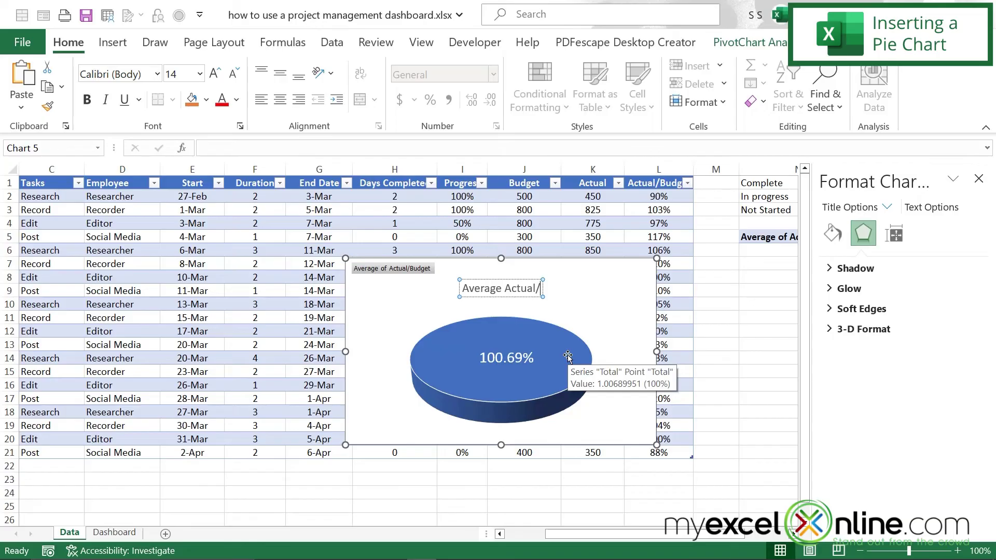
type("Budget")
left_click(597, 278)
Move the pie chart from the Data sheet to the Dashboard sheet and shrink it to fit in row 1 beside the Project Status chart
right_click(597, 278)
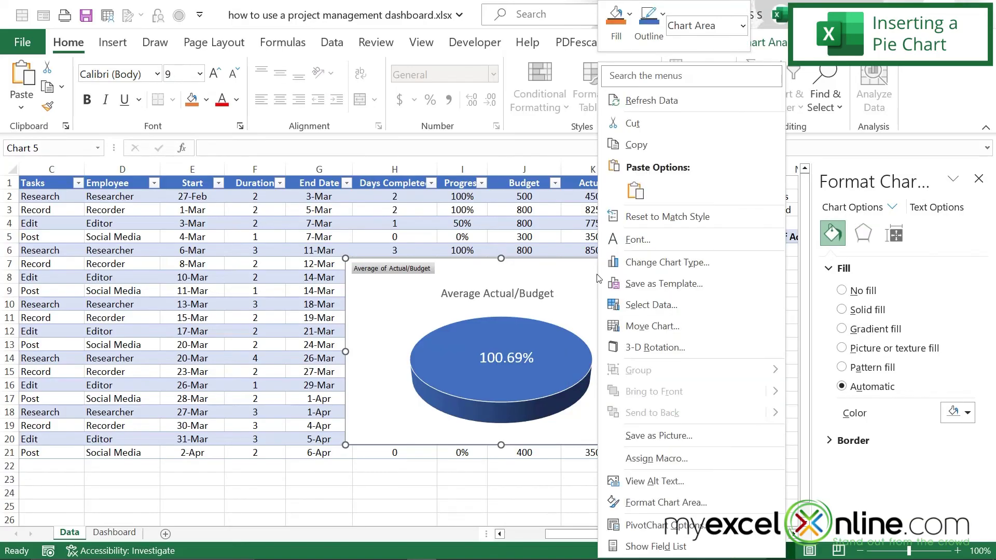
left_click(632, 123)
left_click(114, 533)
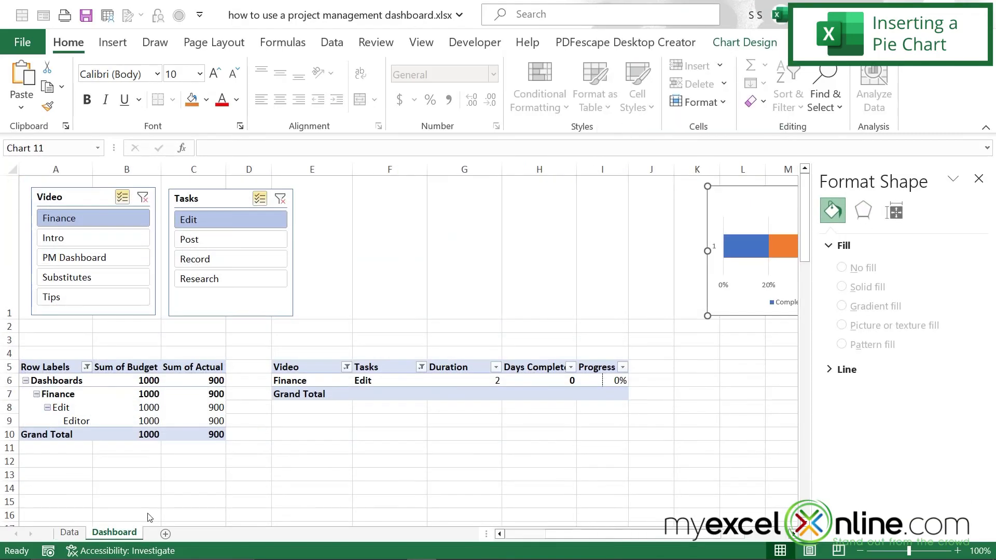
right_click(445, 222)
left_click(477, 212)
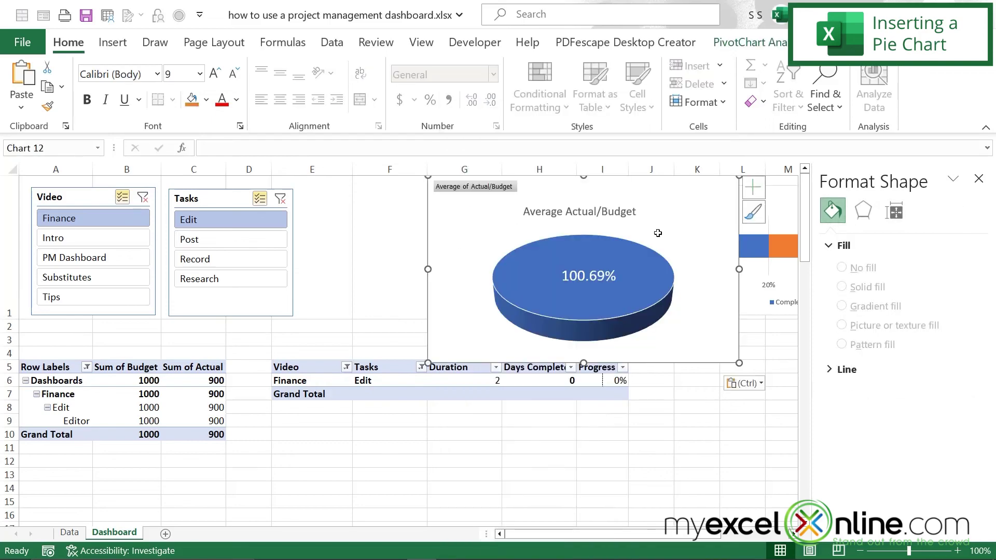
left_click_drag(739, 361, 656, 317)
left_click(697, 420)
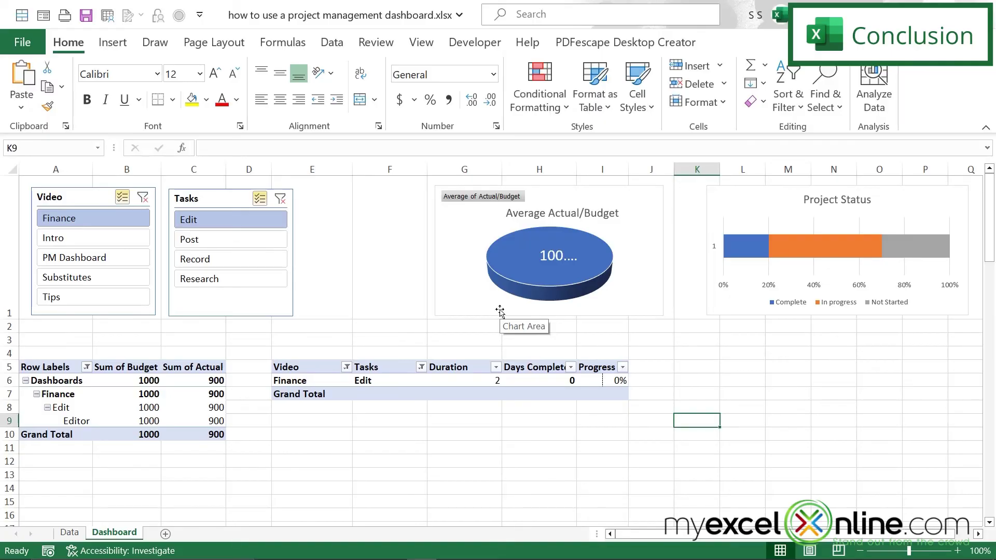
Add Intro, PM Dashboard, Substitutes and Tips to the Finance selection in the Video slicer
left_click(57, 238, "ctrl")
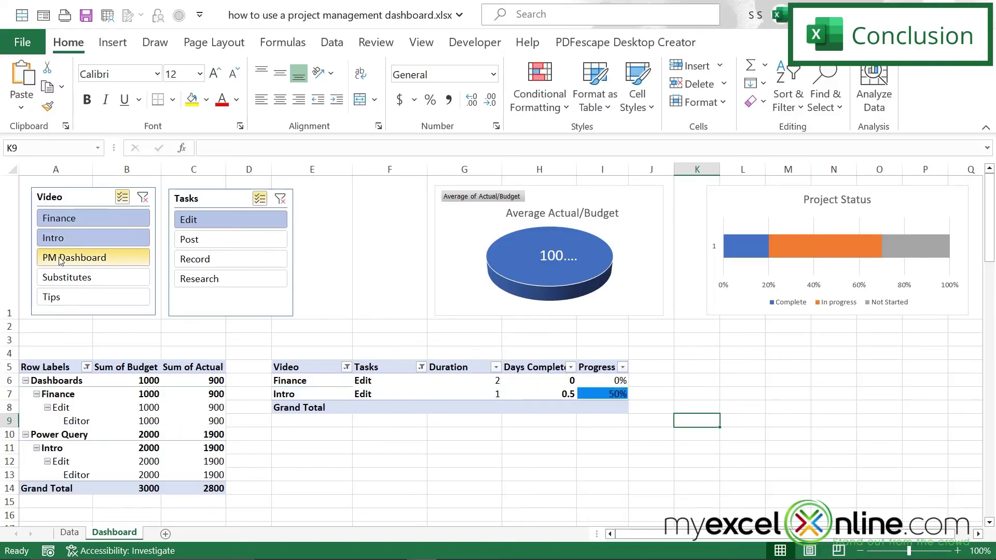
left_click(61, 258, "ctrl")
left_click(63, 278, "ctrl")
left_click(64, 297, "ctrl")
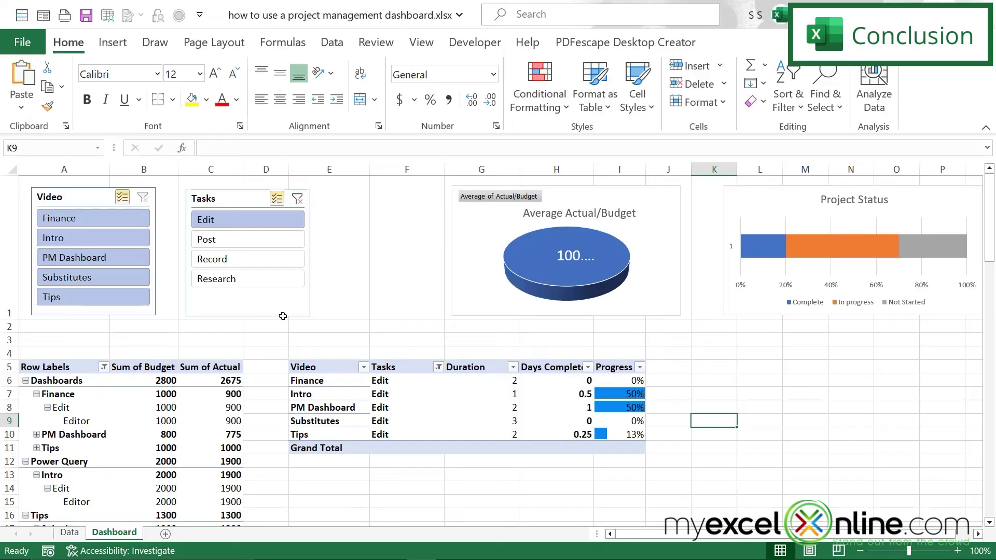
Add Post, Record and Research to the Edit selection in the Tasks slicer and review the expanded PivotTables
left_click(225, 239, "ctrl")
left_click(224, 259, "ctrl")
left_click(246, 285, "ctrl")
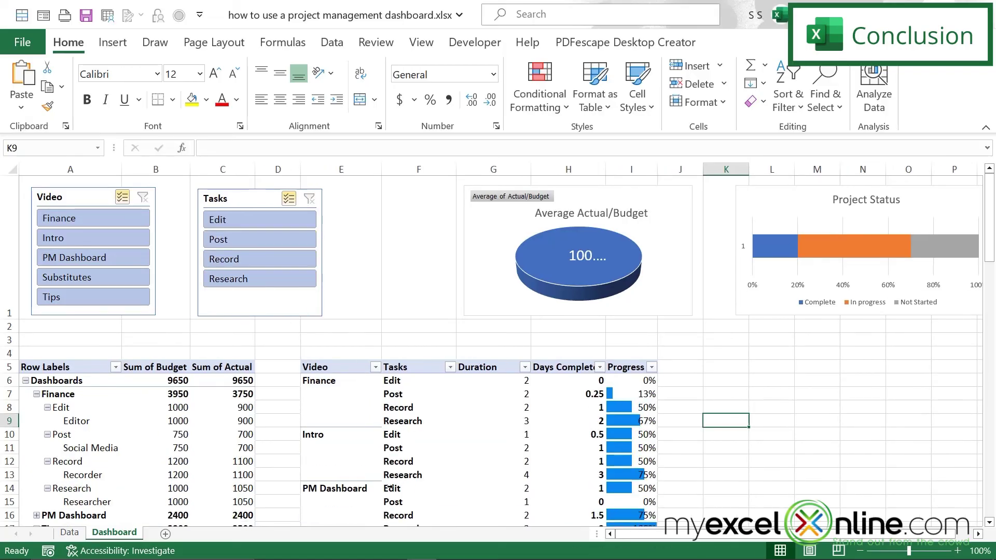
scroll(238, 259, "down", 5)
scroll(237, 260, "up", 5)
Narrow the Video slicer to Finance and the Tasks slicer to Edit
left_click(238, 259, "ctrl")
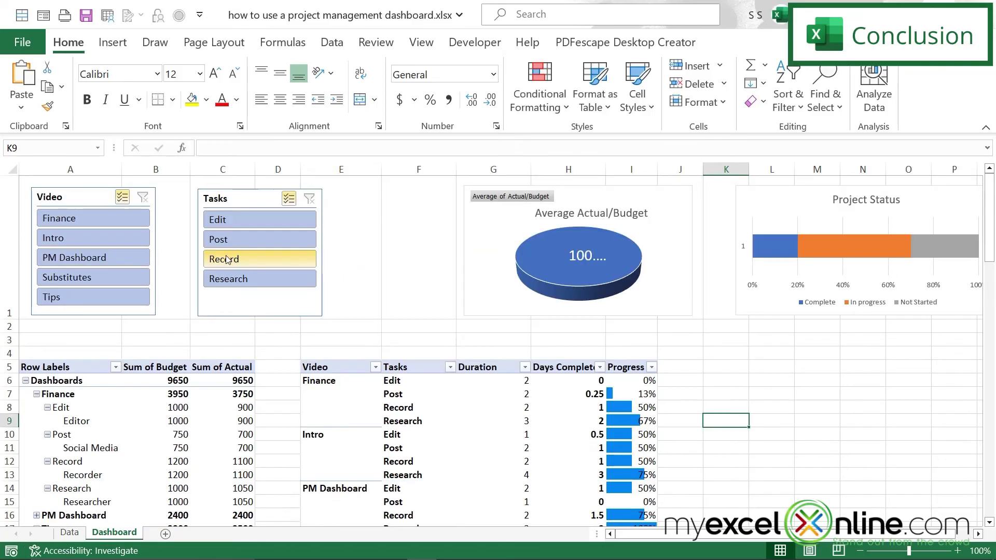
left_click(65, 257, "ctrl")
left_click(62, 240, "ctrl")
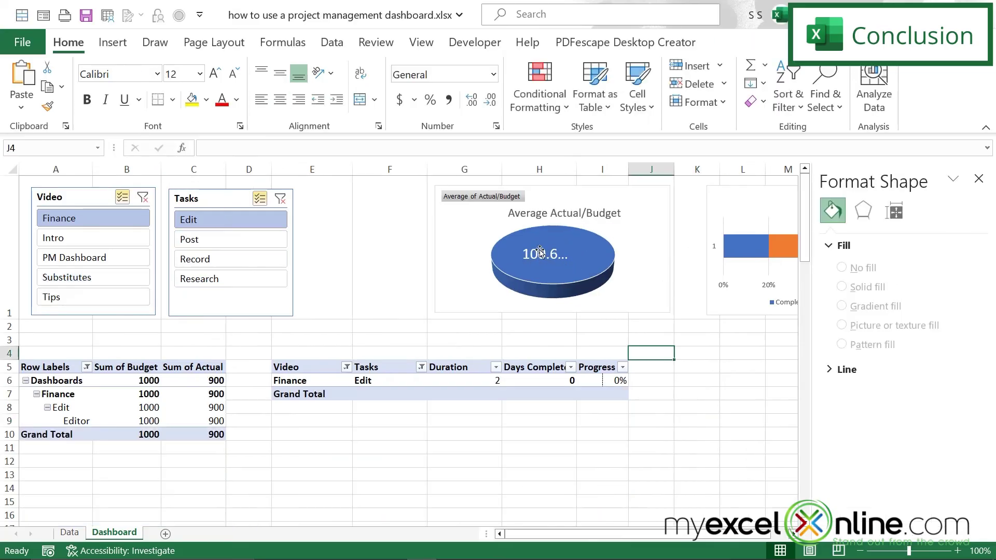
Enlarge the pie chart's percentage label box to about 0.36" high and 1.22" wide so the full value fits
left_click(579, 270)
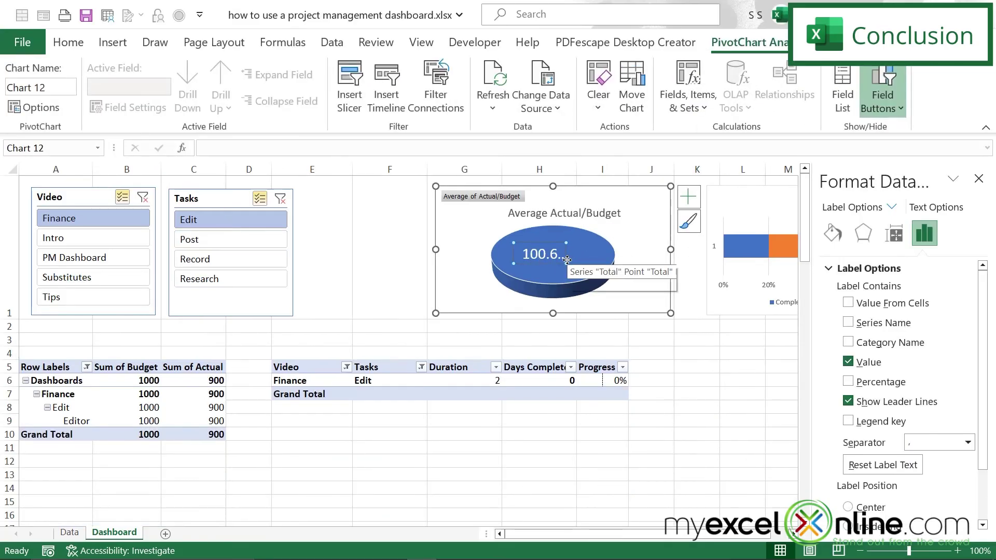
left_click(568, 264)
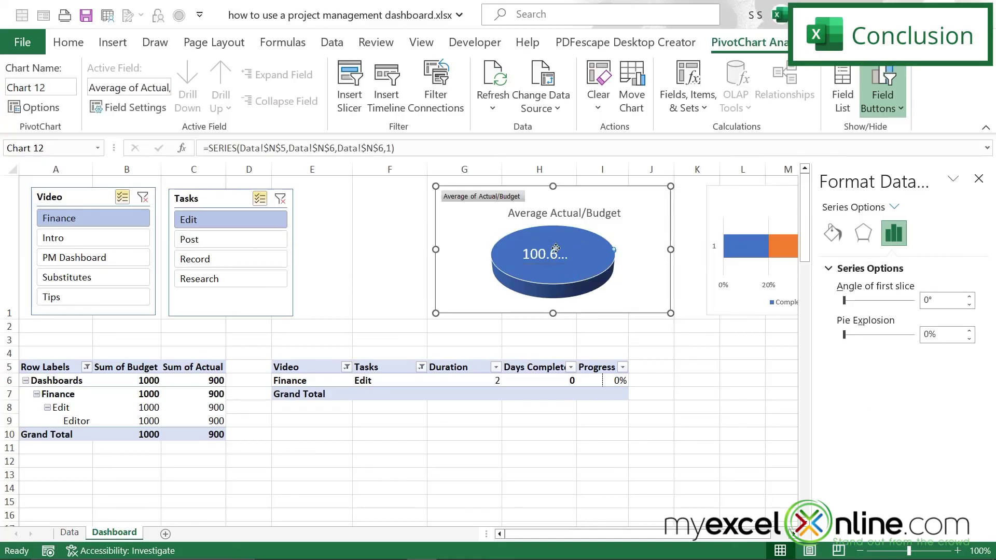
left_click(552, 260)
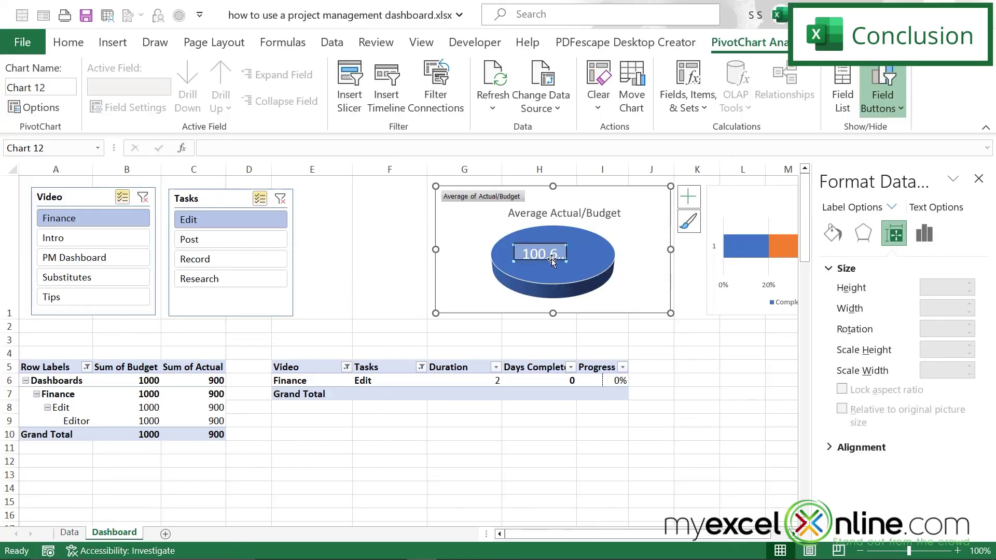
left_click(552, 258)
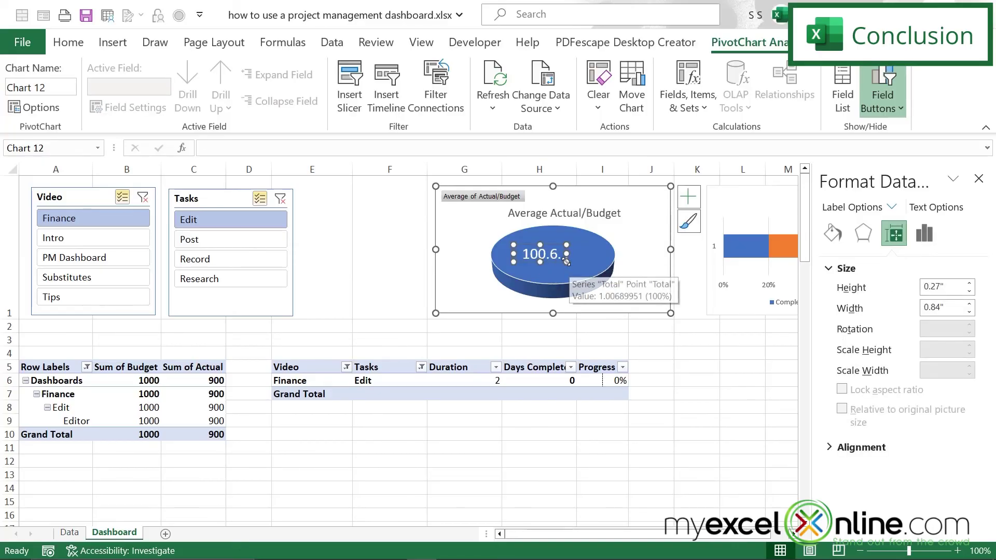
left_click_drag(567, 262, 590, 266)
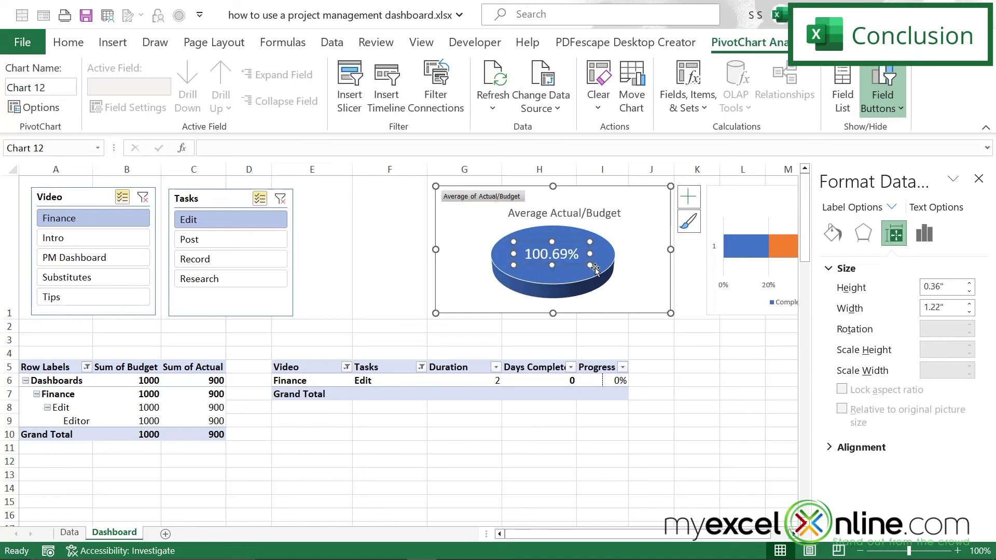